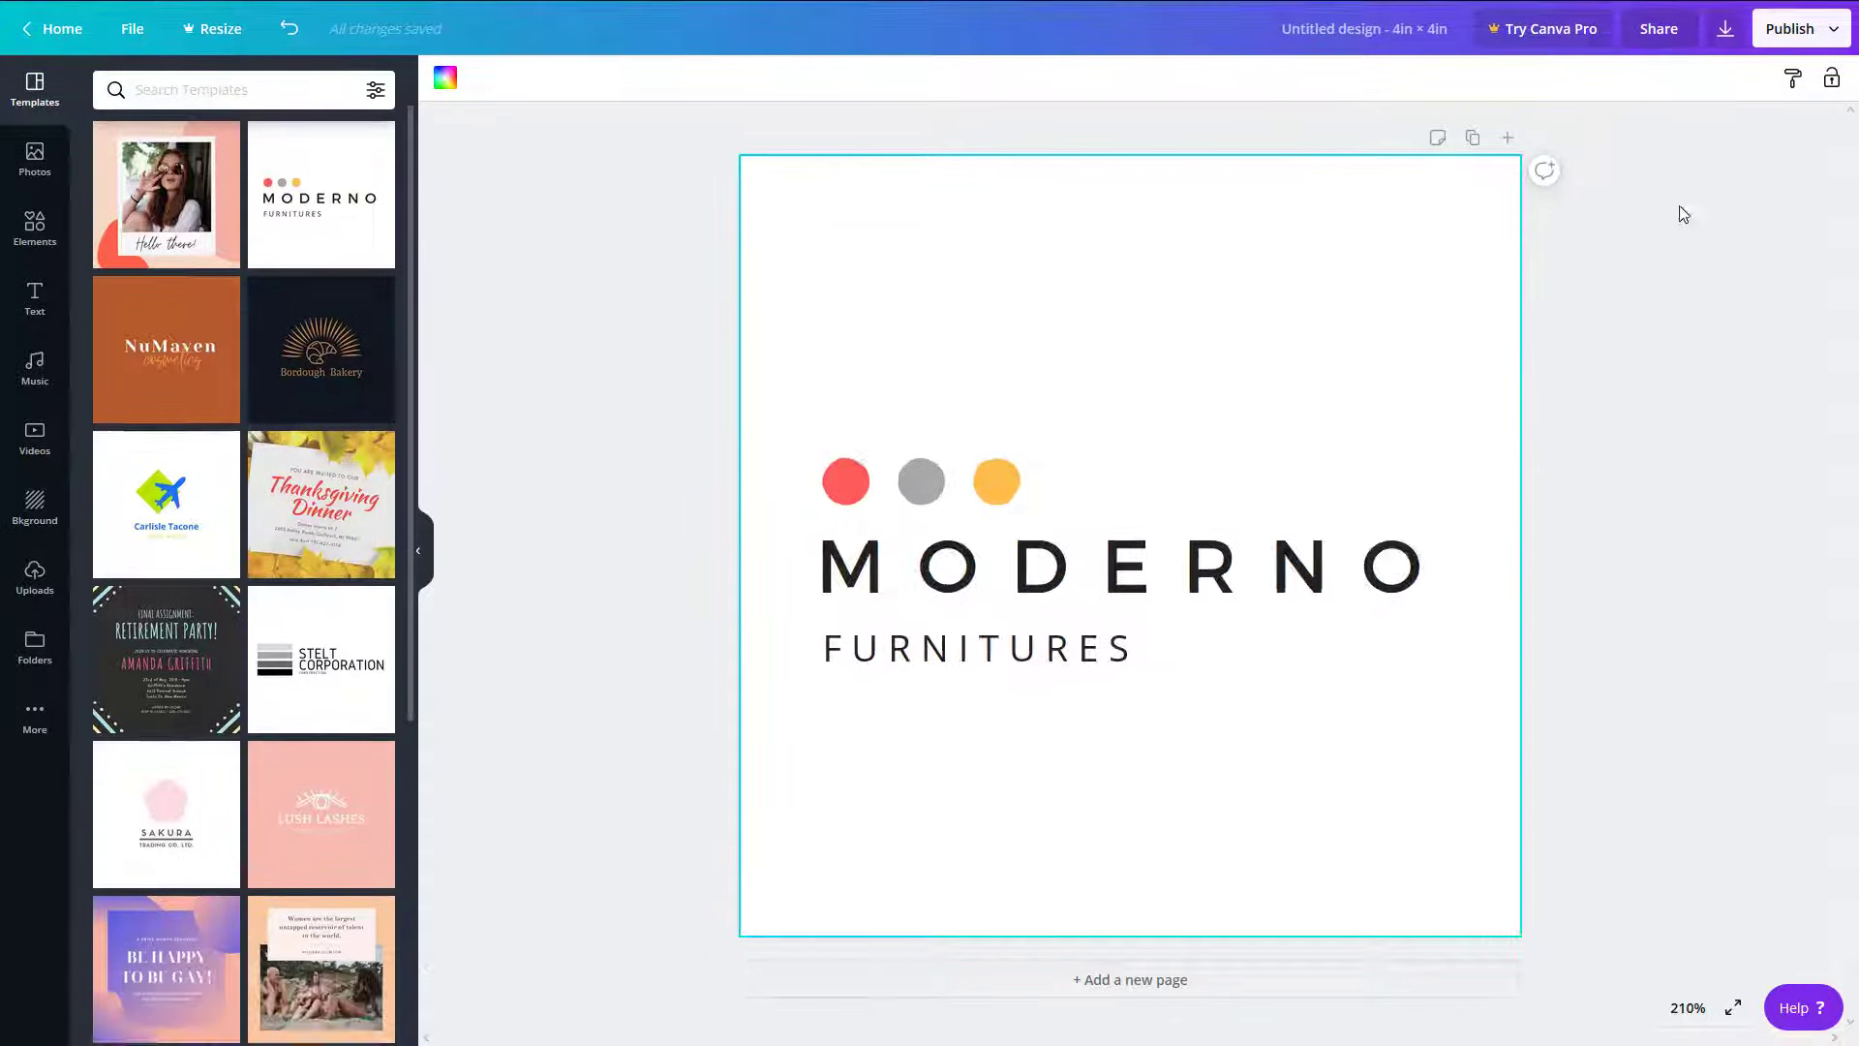
- Download the logo design as a JPG and open the file with Photos
{"action": "left_click", "coordinate": [1726, 34]}
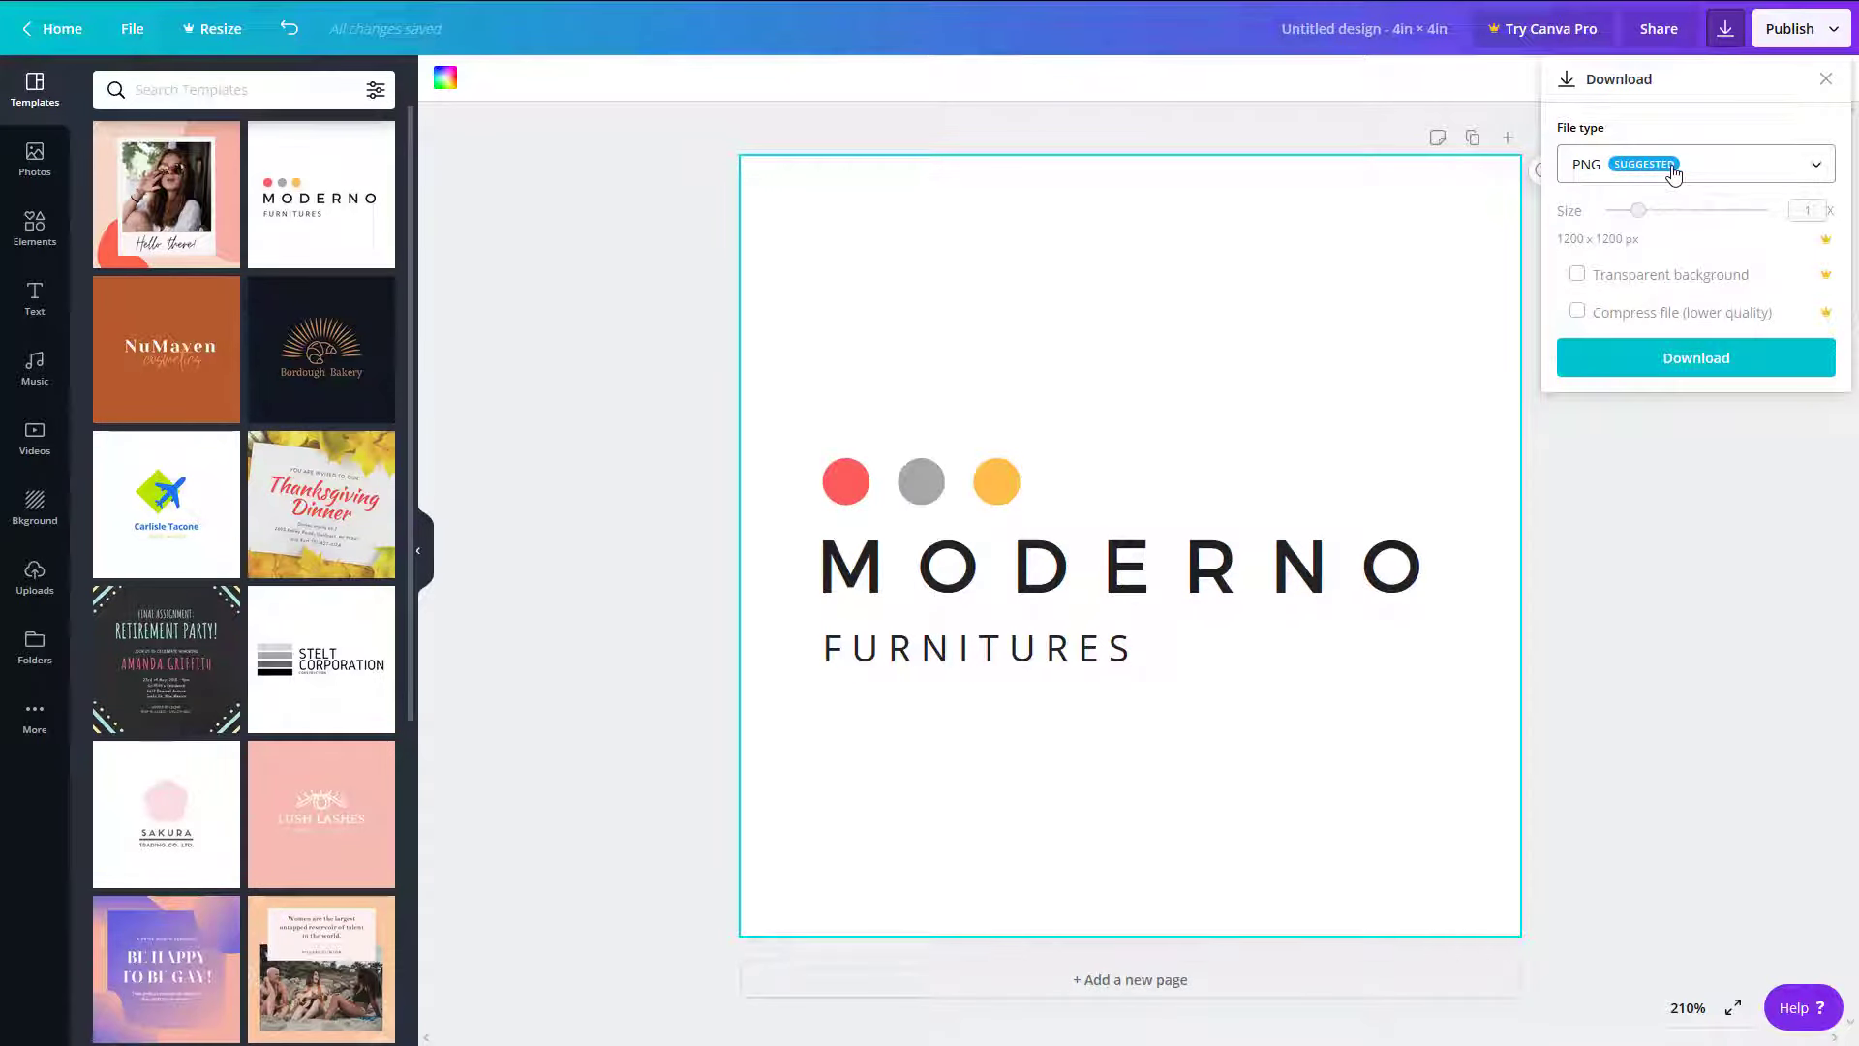
{"action": "left_click", "coordinate": [1734, 172]}
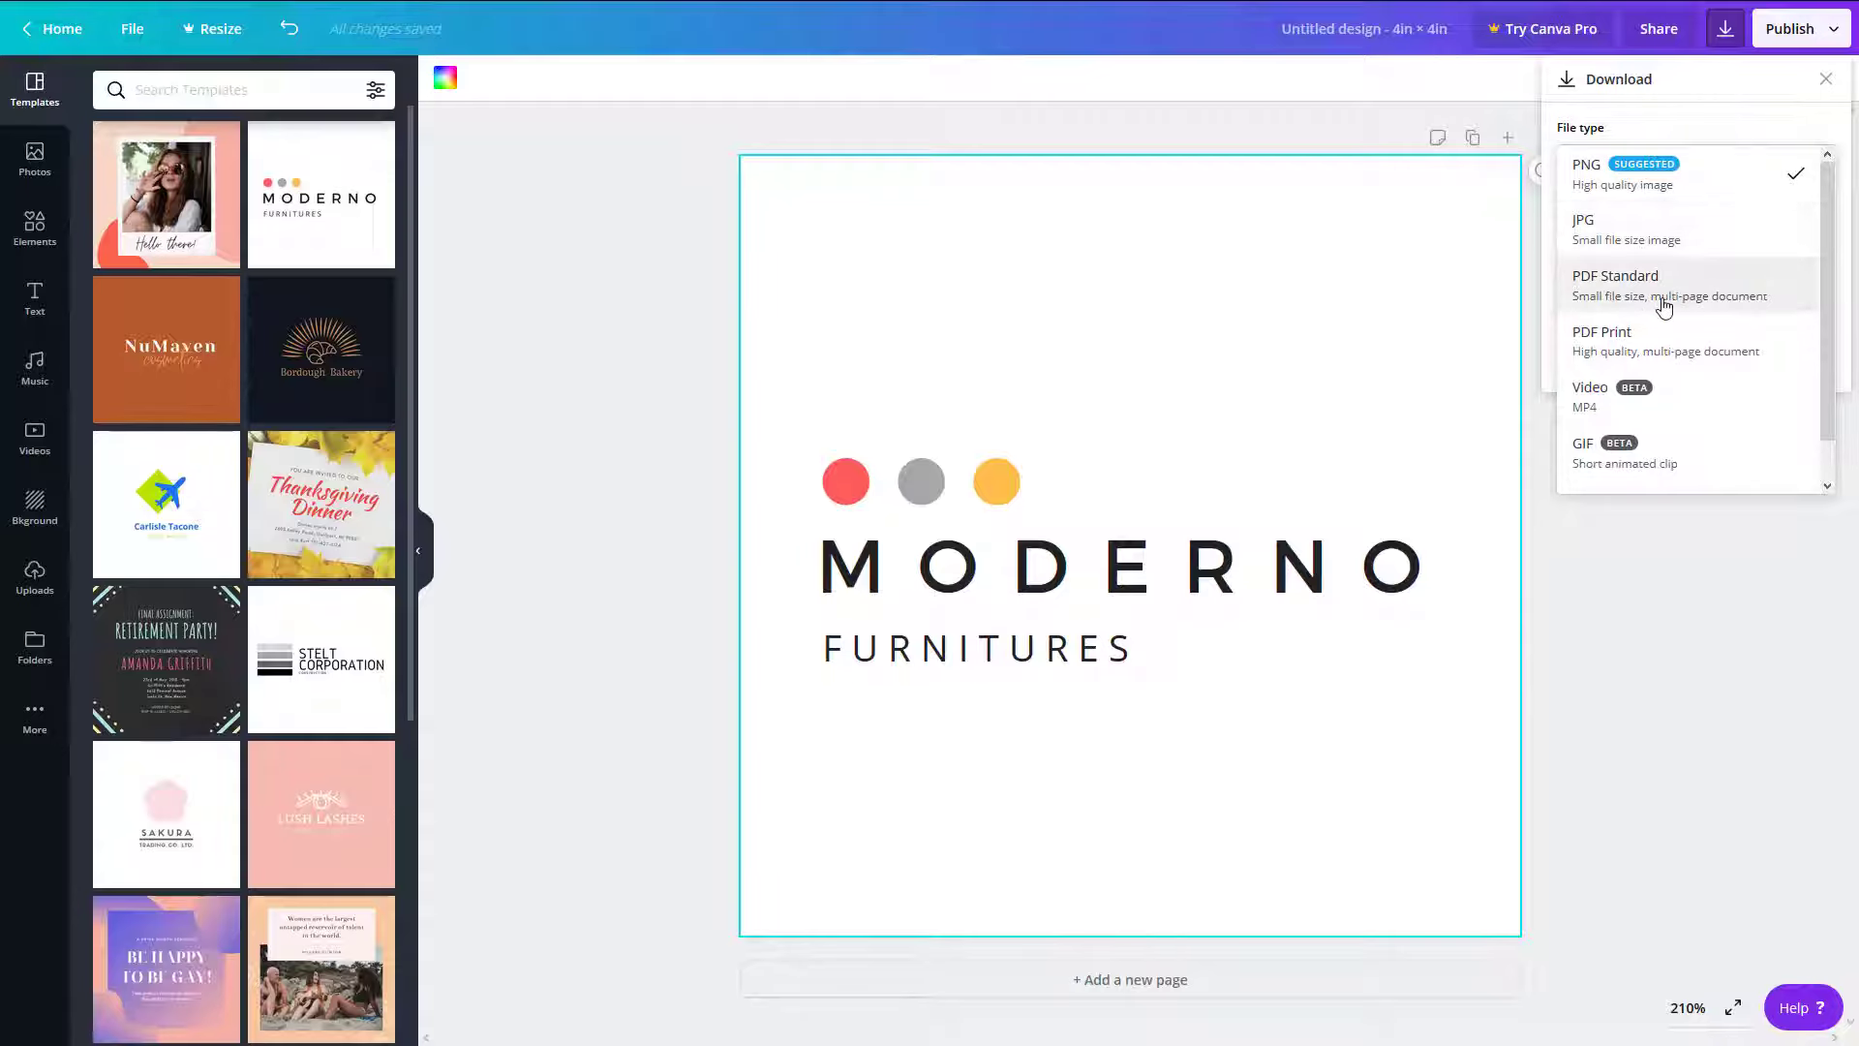
{"action": "scroll", "coordinate": [1646, 341], "scroll_direction": "down", "scroll_amount": 1}
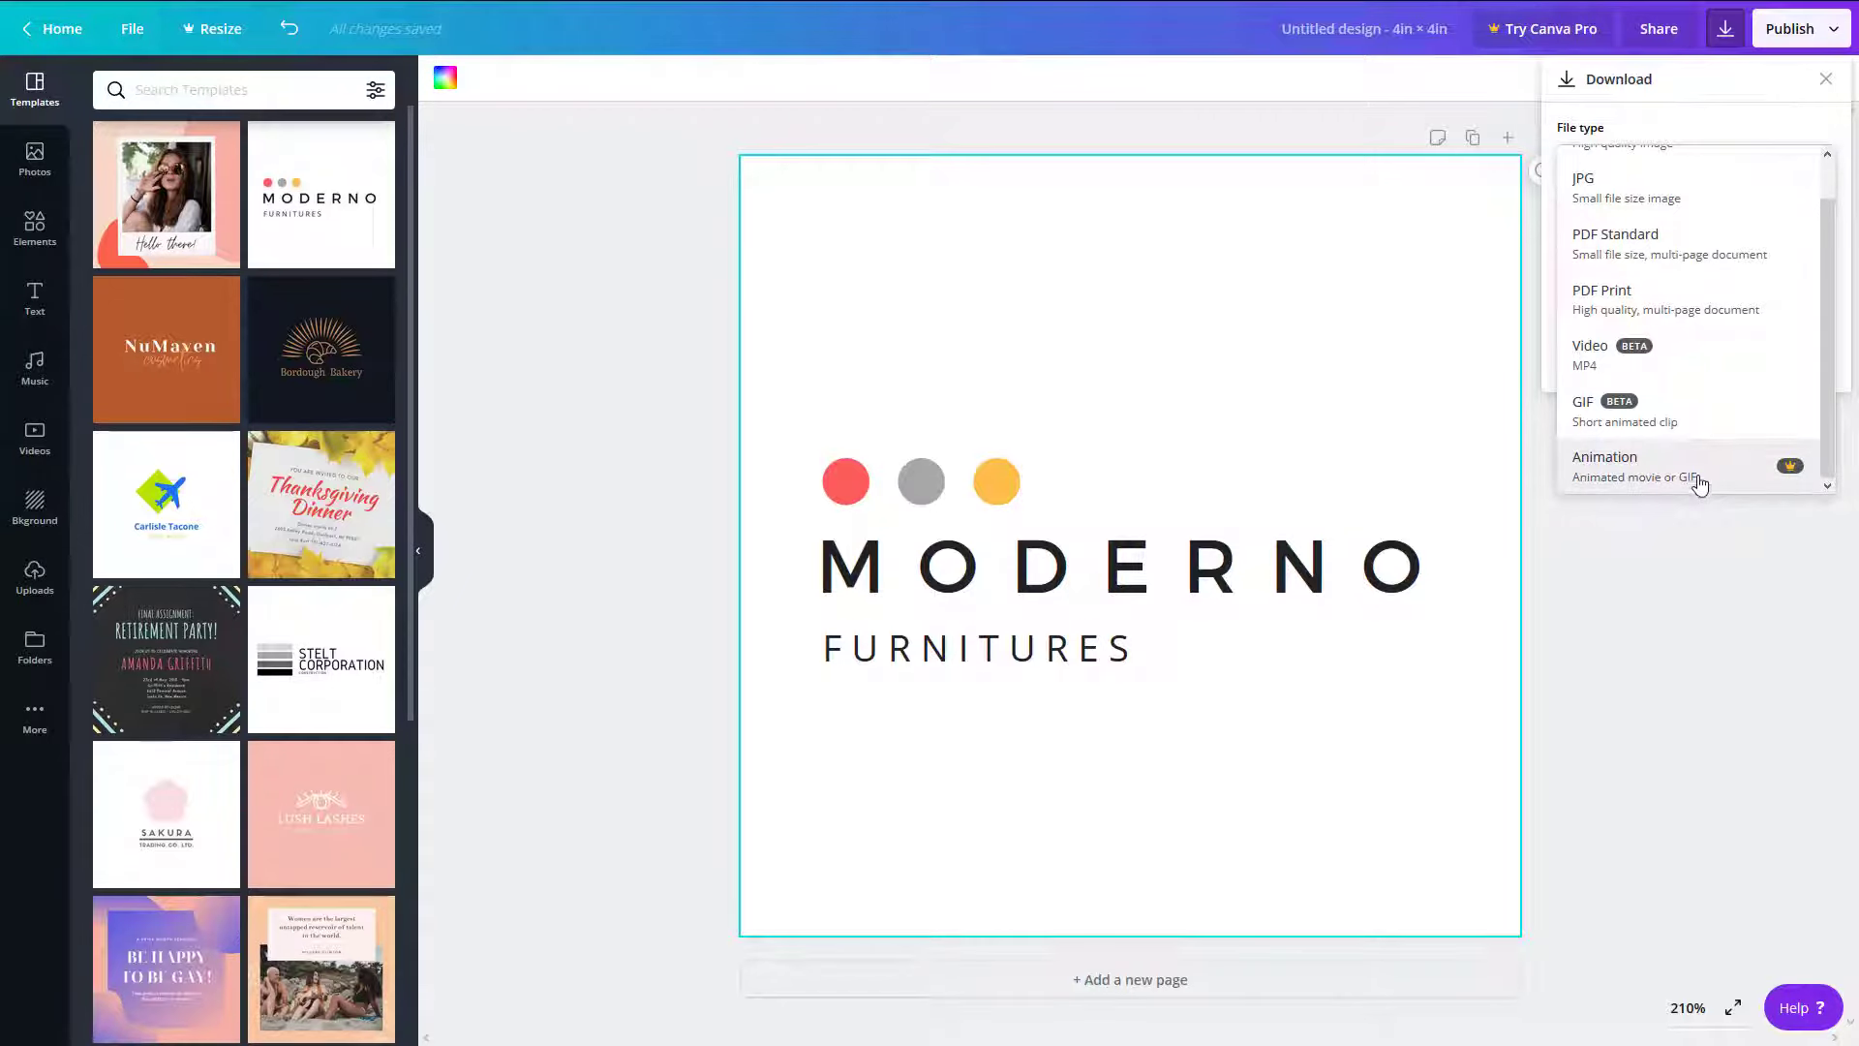
{"action": "scroll", "coordinate": [1682, 388], "scroll_direction": "up", "scroll_amount": 1}
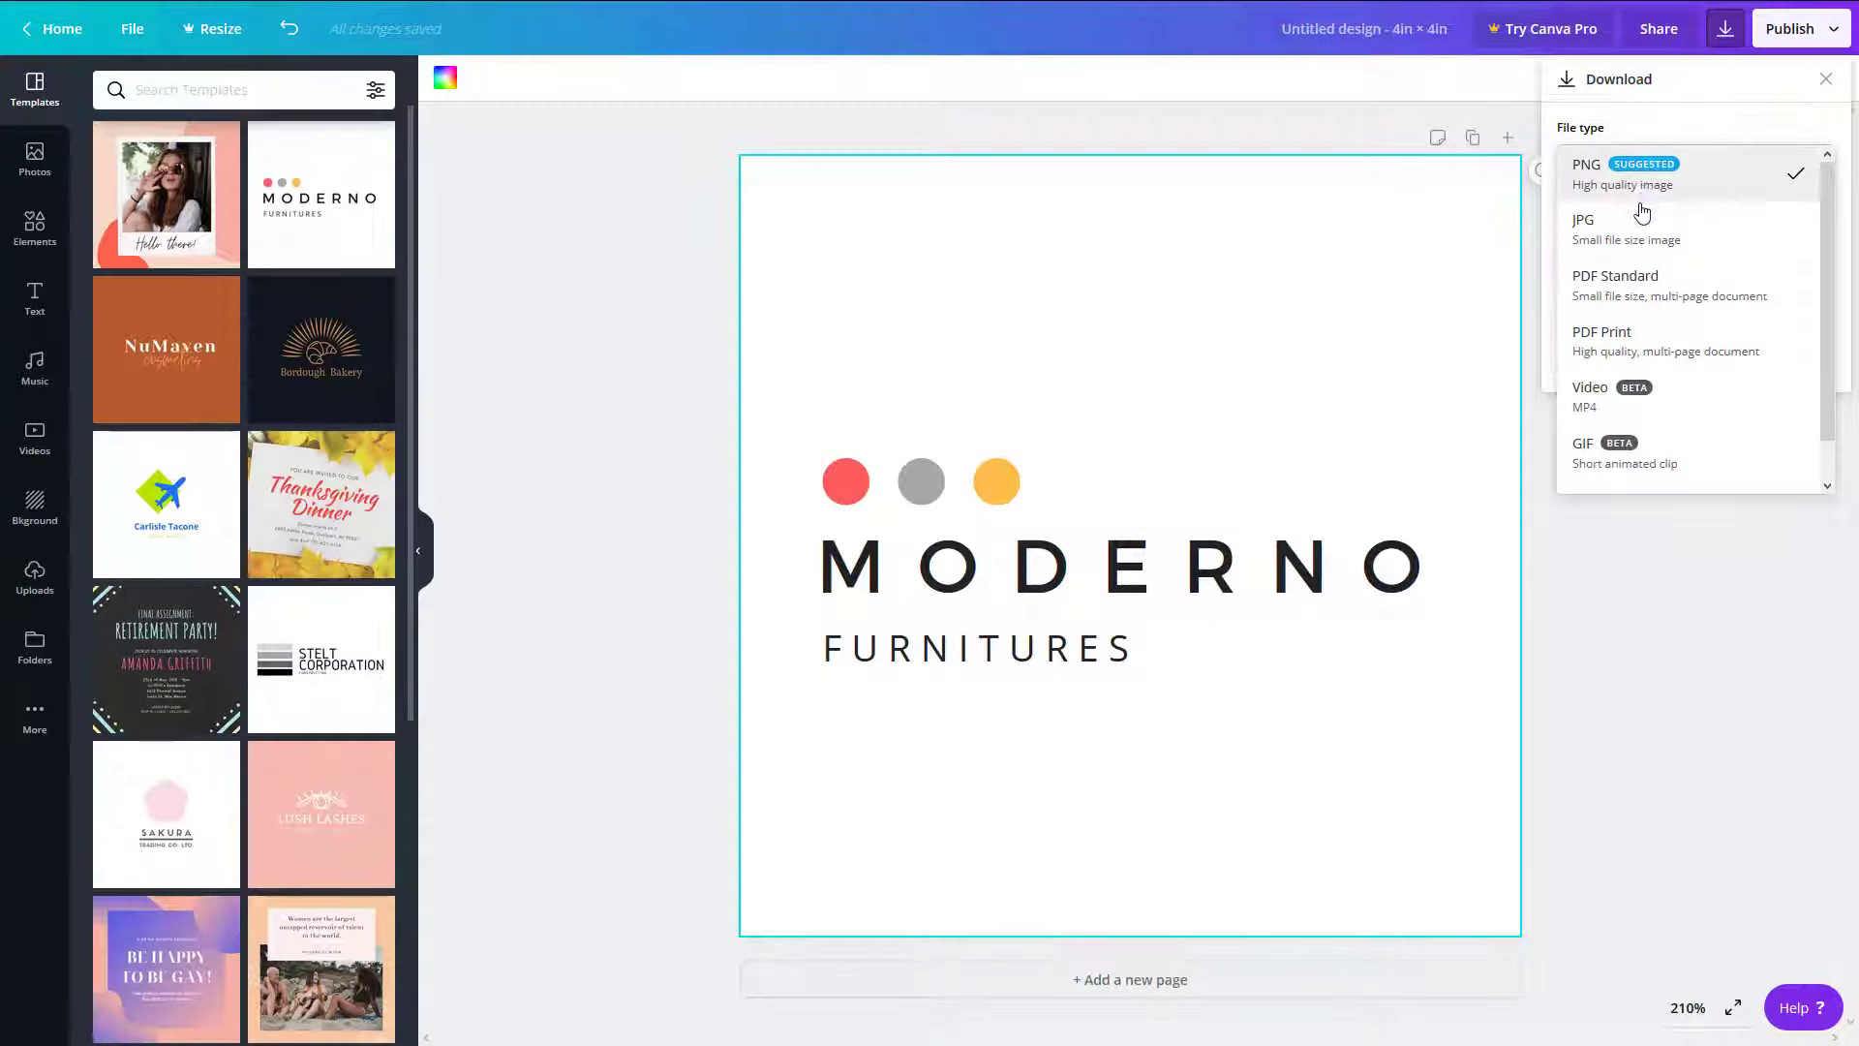
{"action": "left_click", "coordinate": [1655, 242]}
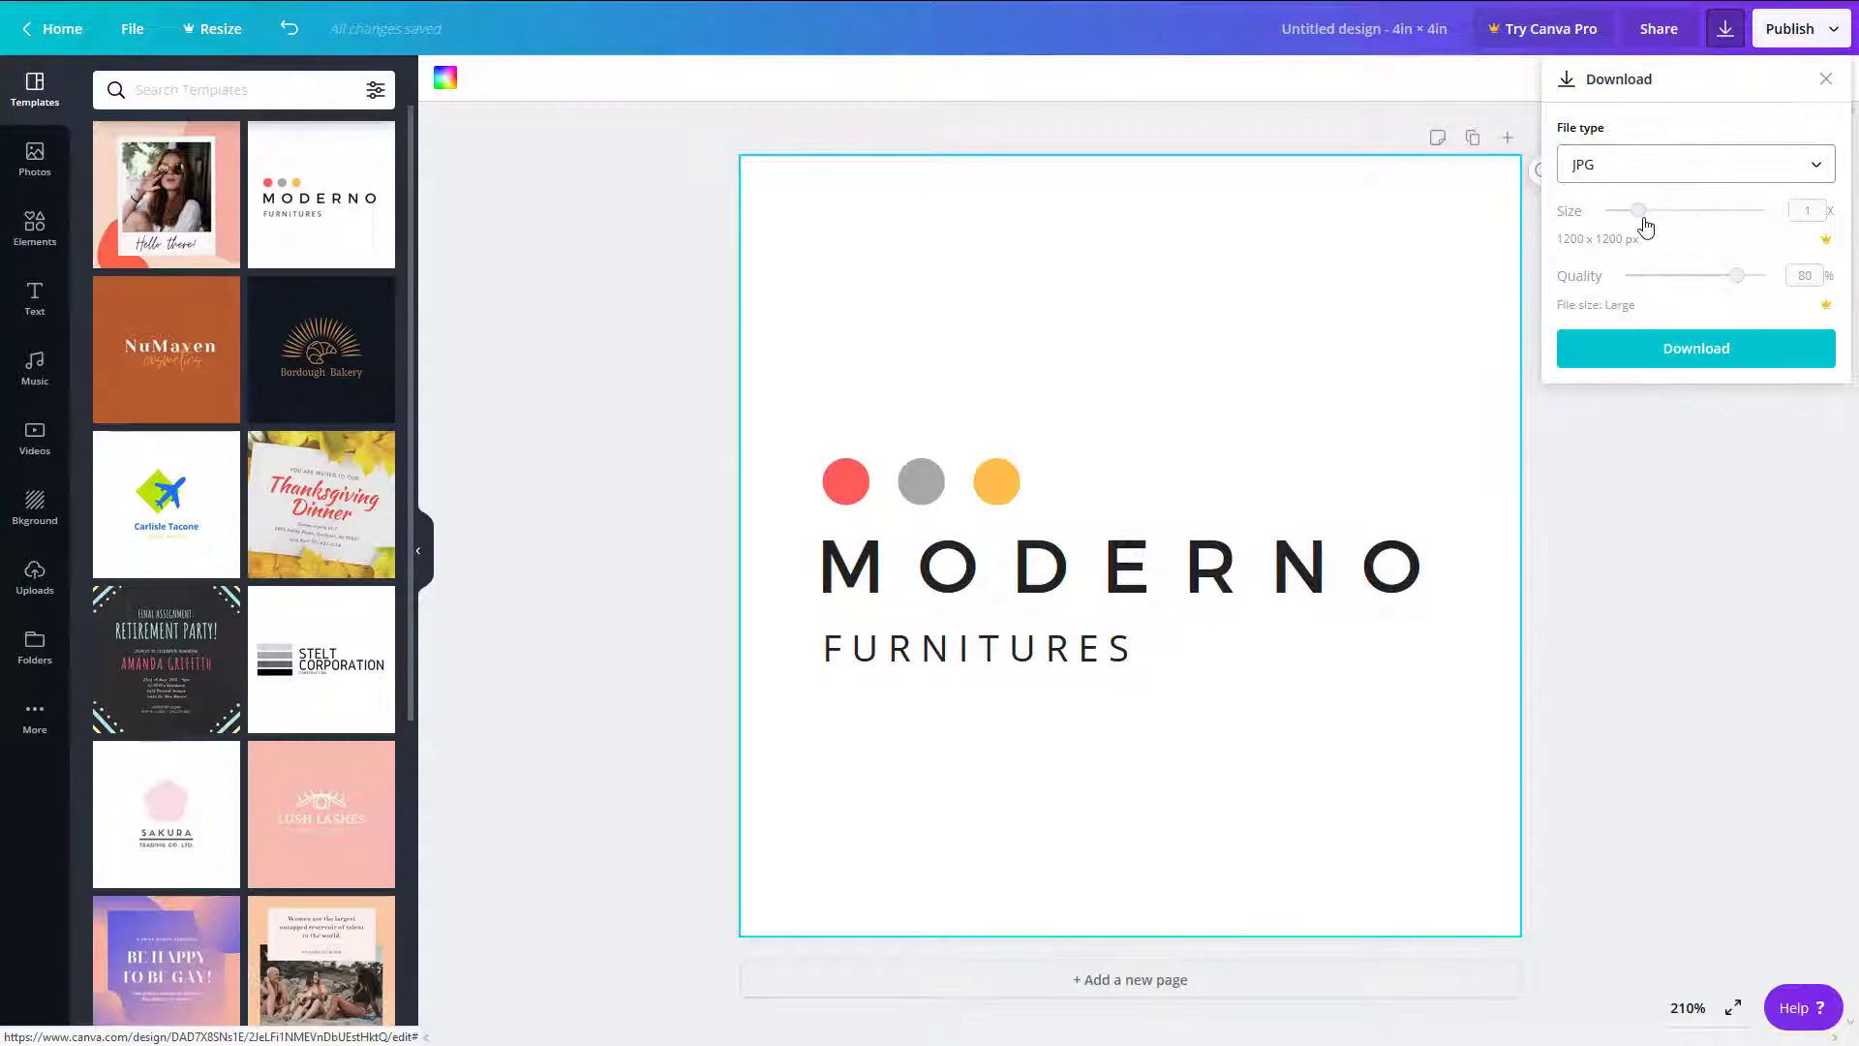
{"action": "left_click", "coordinate": [1675, 361]}
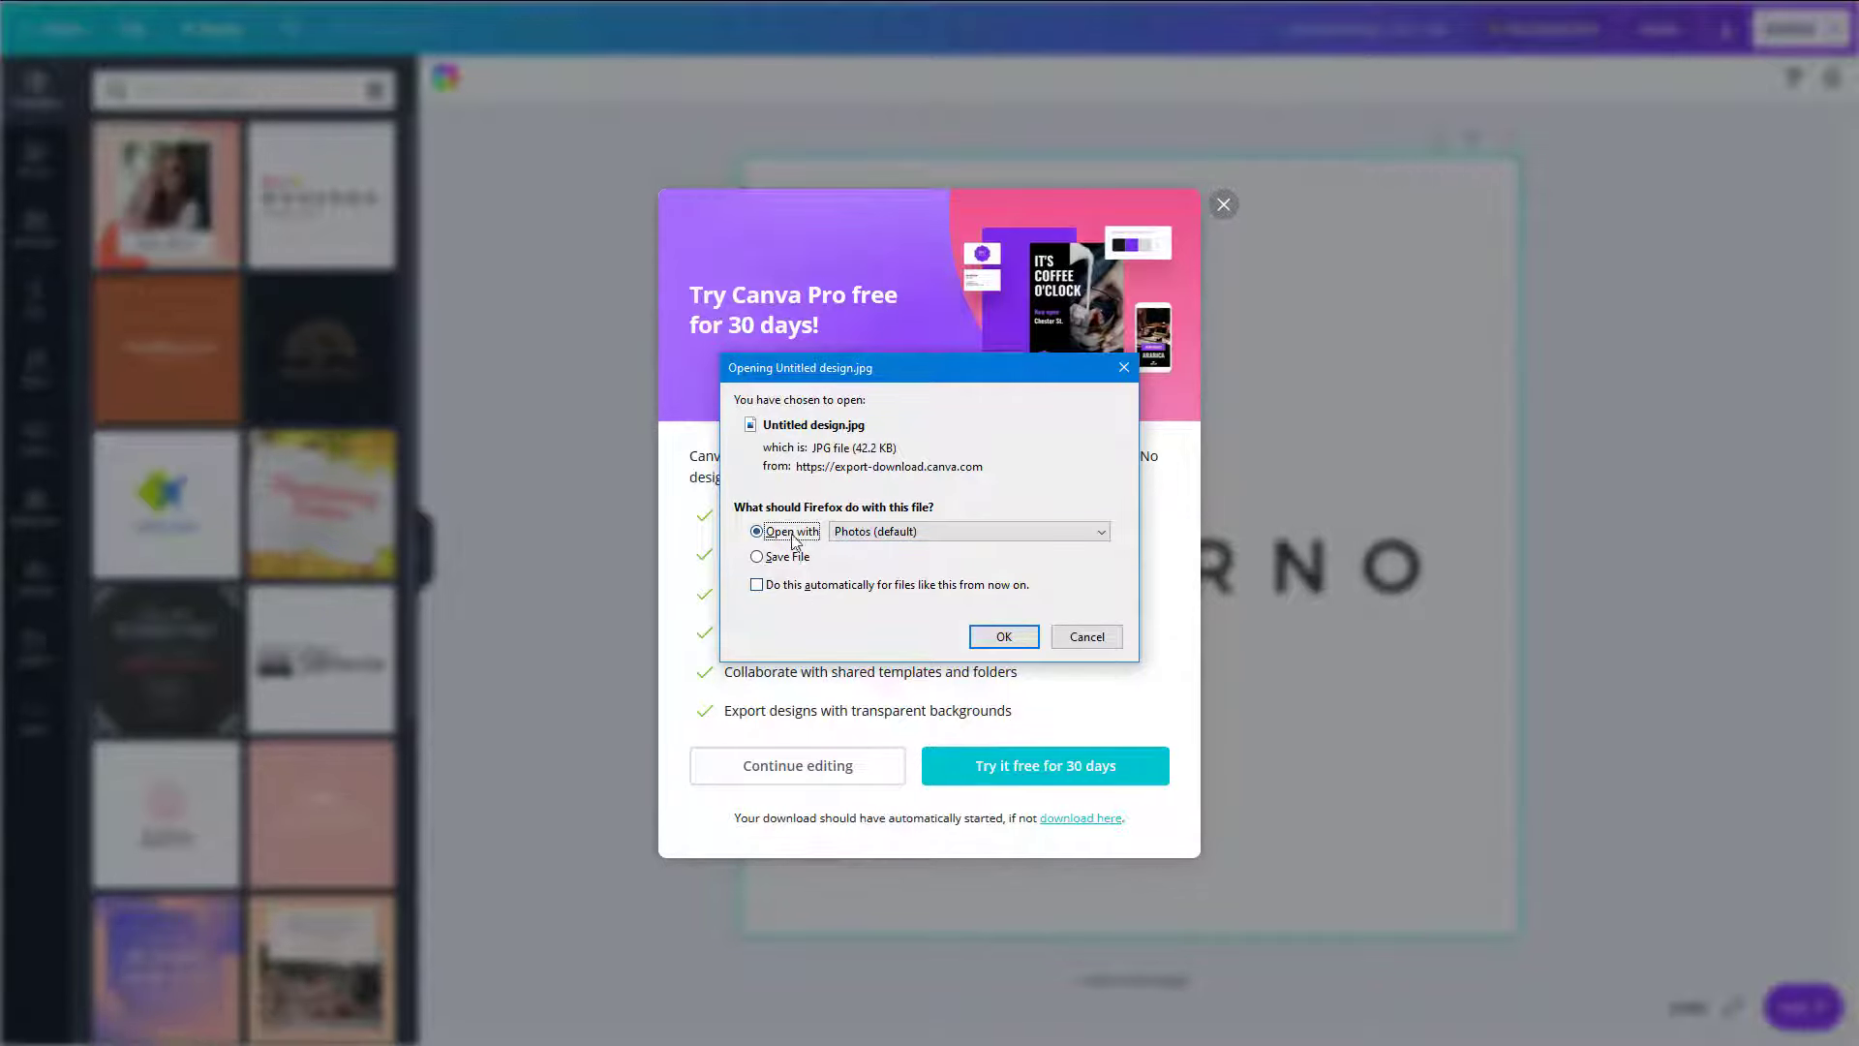
{"action": "left_click", "coordinate": [1002, 637]}
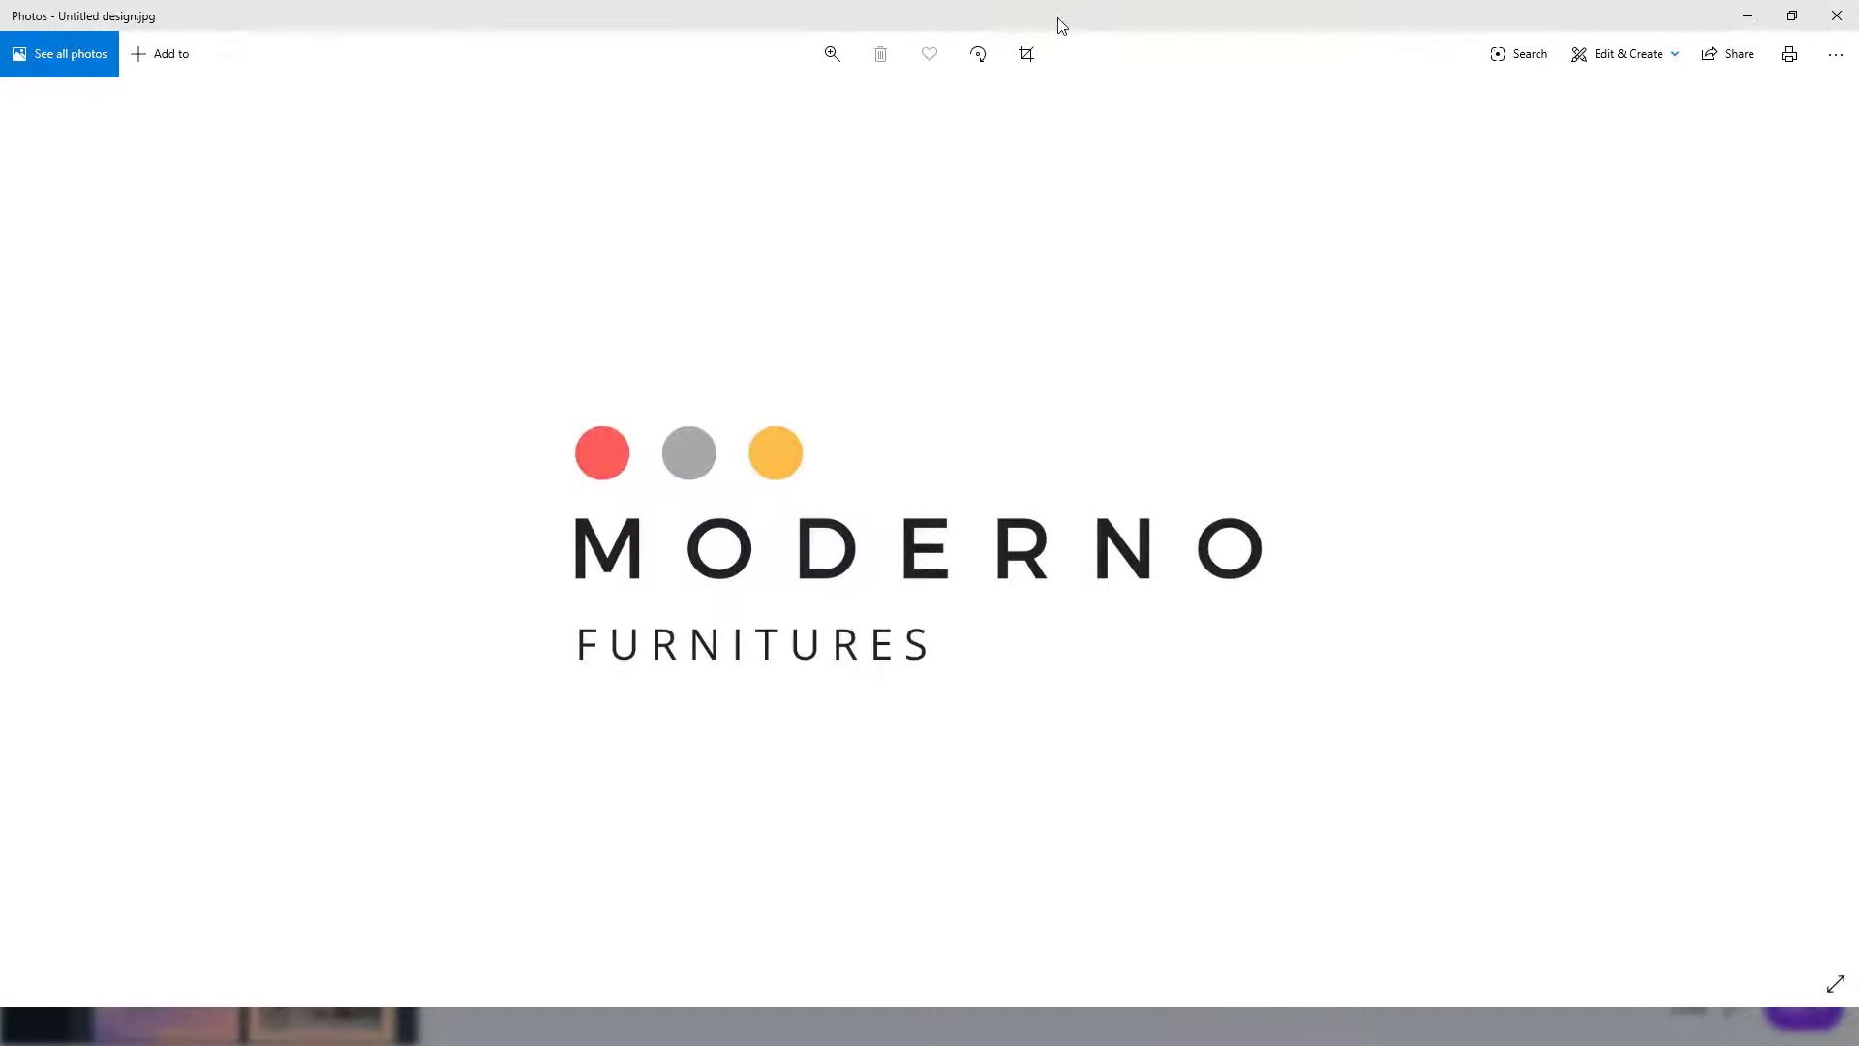
- Examine the downloaded JPG logo in a smaller, enlarged-to-fit viewer window, then close the viewer and dismiss the Canva Pro offer
{"action": "left_click_drag", "start_coordinate": [1061, 26], "coordinate": [957, 160]}
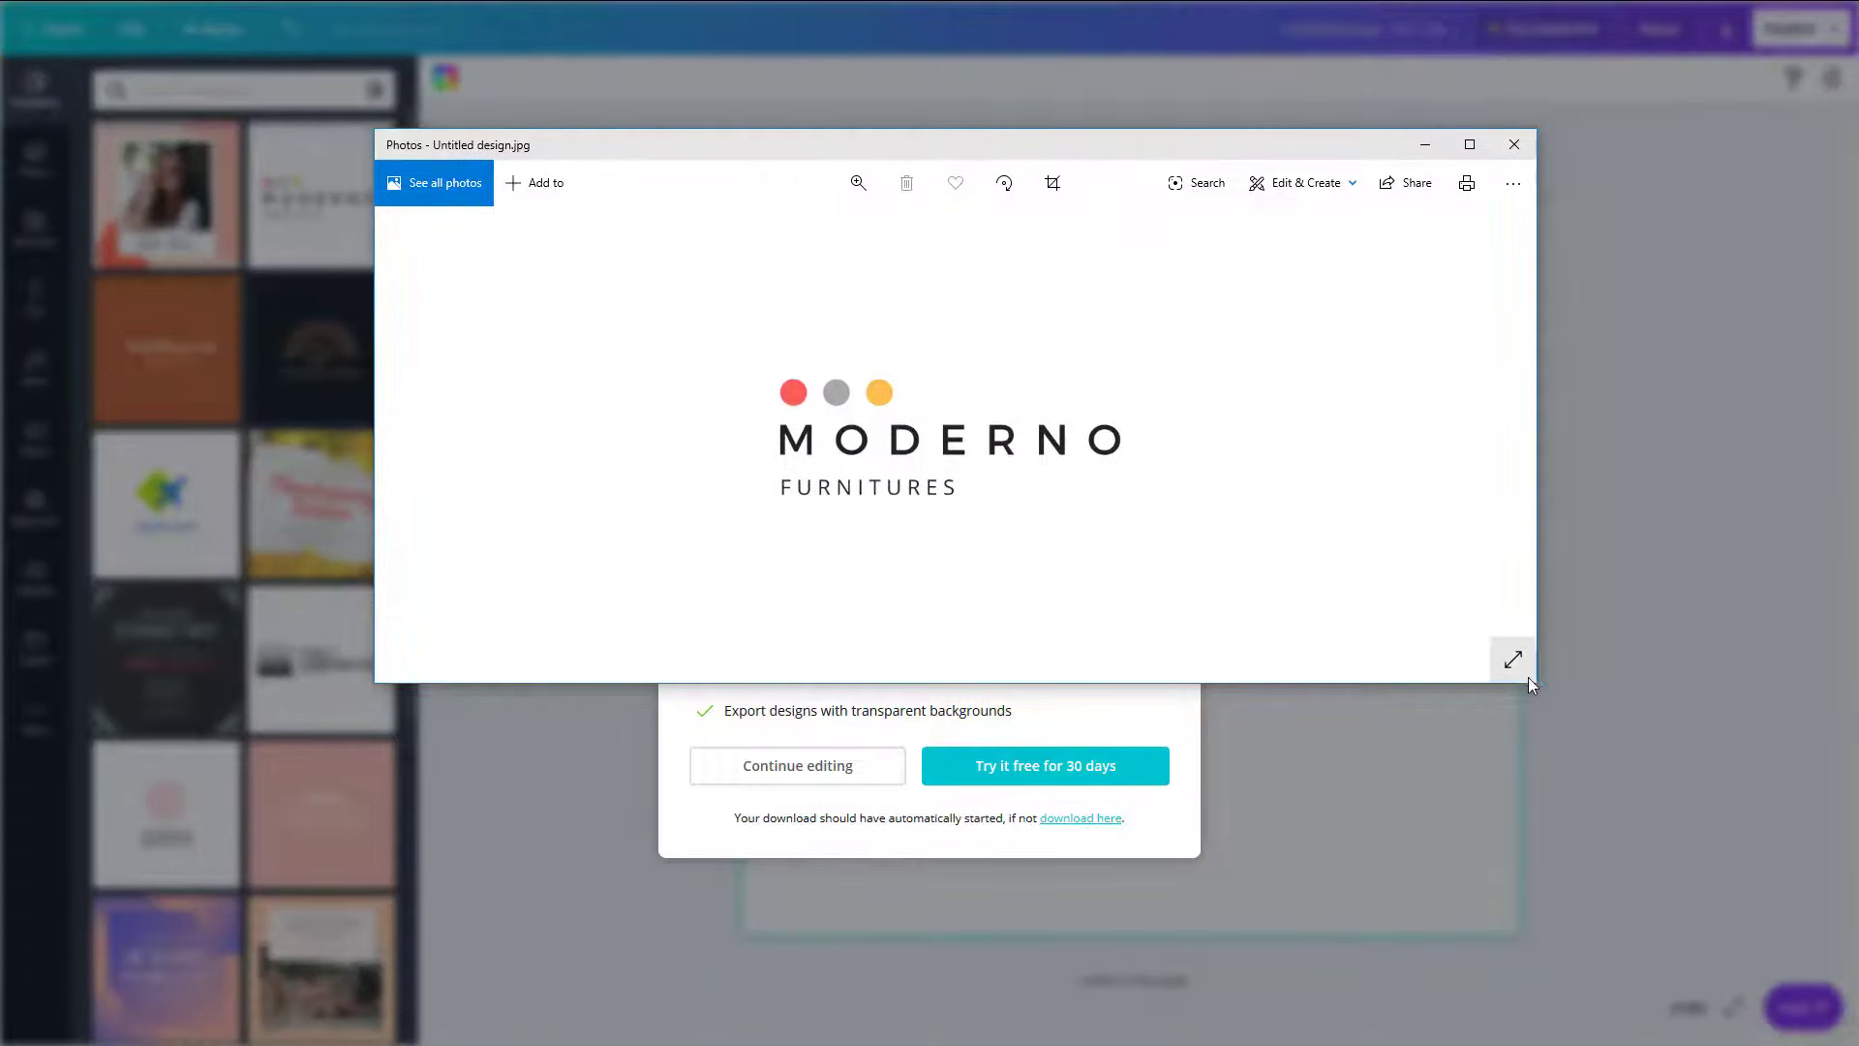
{"action": "left_click_drag", "start_coordinate": [1530, 686], "coordinate": [1578, 961]}
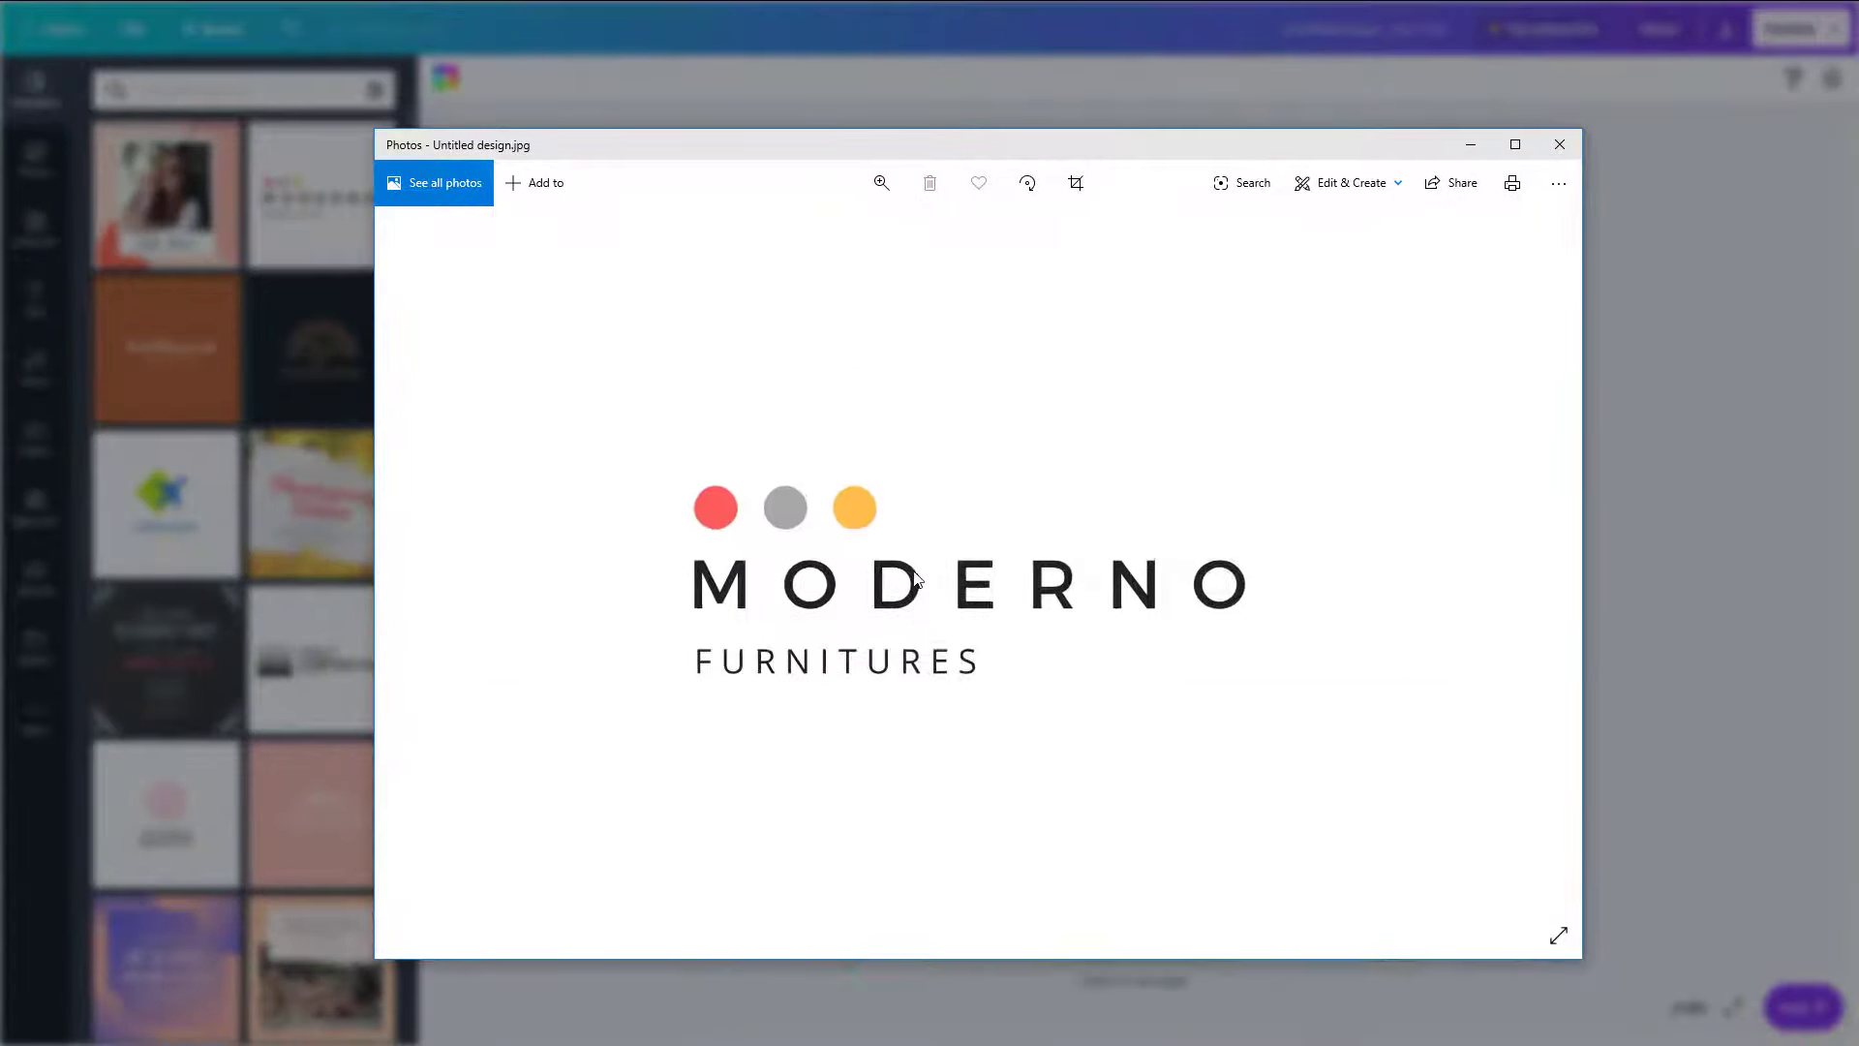
{"action": "scroll", "coordinate": [900, 571], "scroll_direction": "up", "scroll_amount": 5}
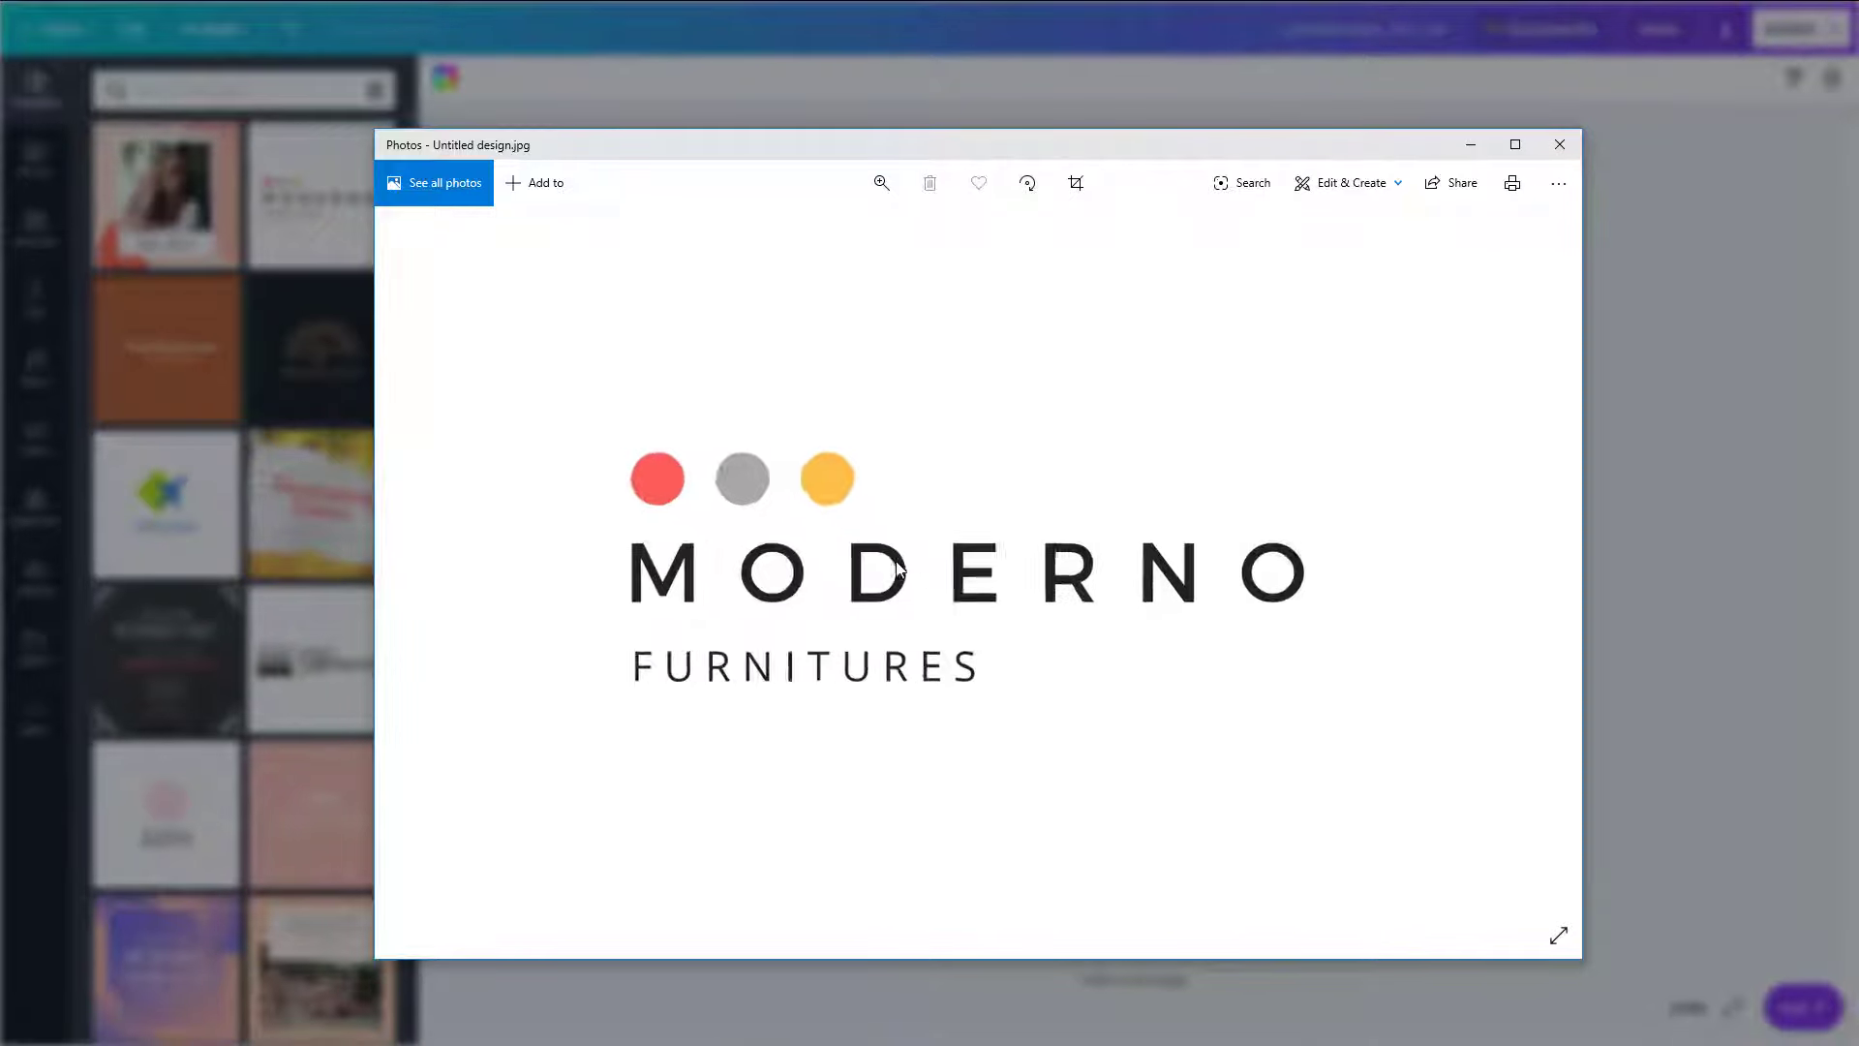
{"action": "left_click", "coordinate": [1561, 142]}
{"action": "left_click", "coordinate": [1224, 205]}
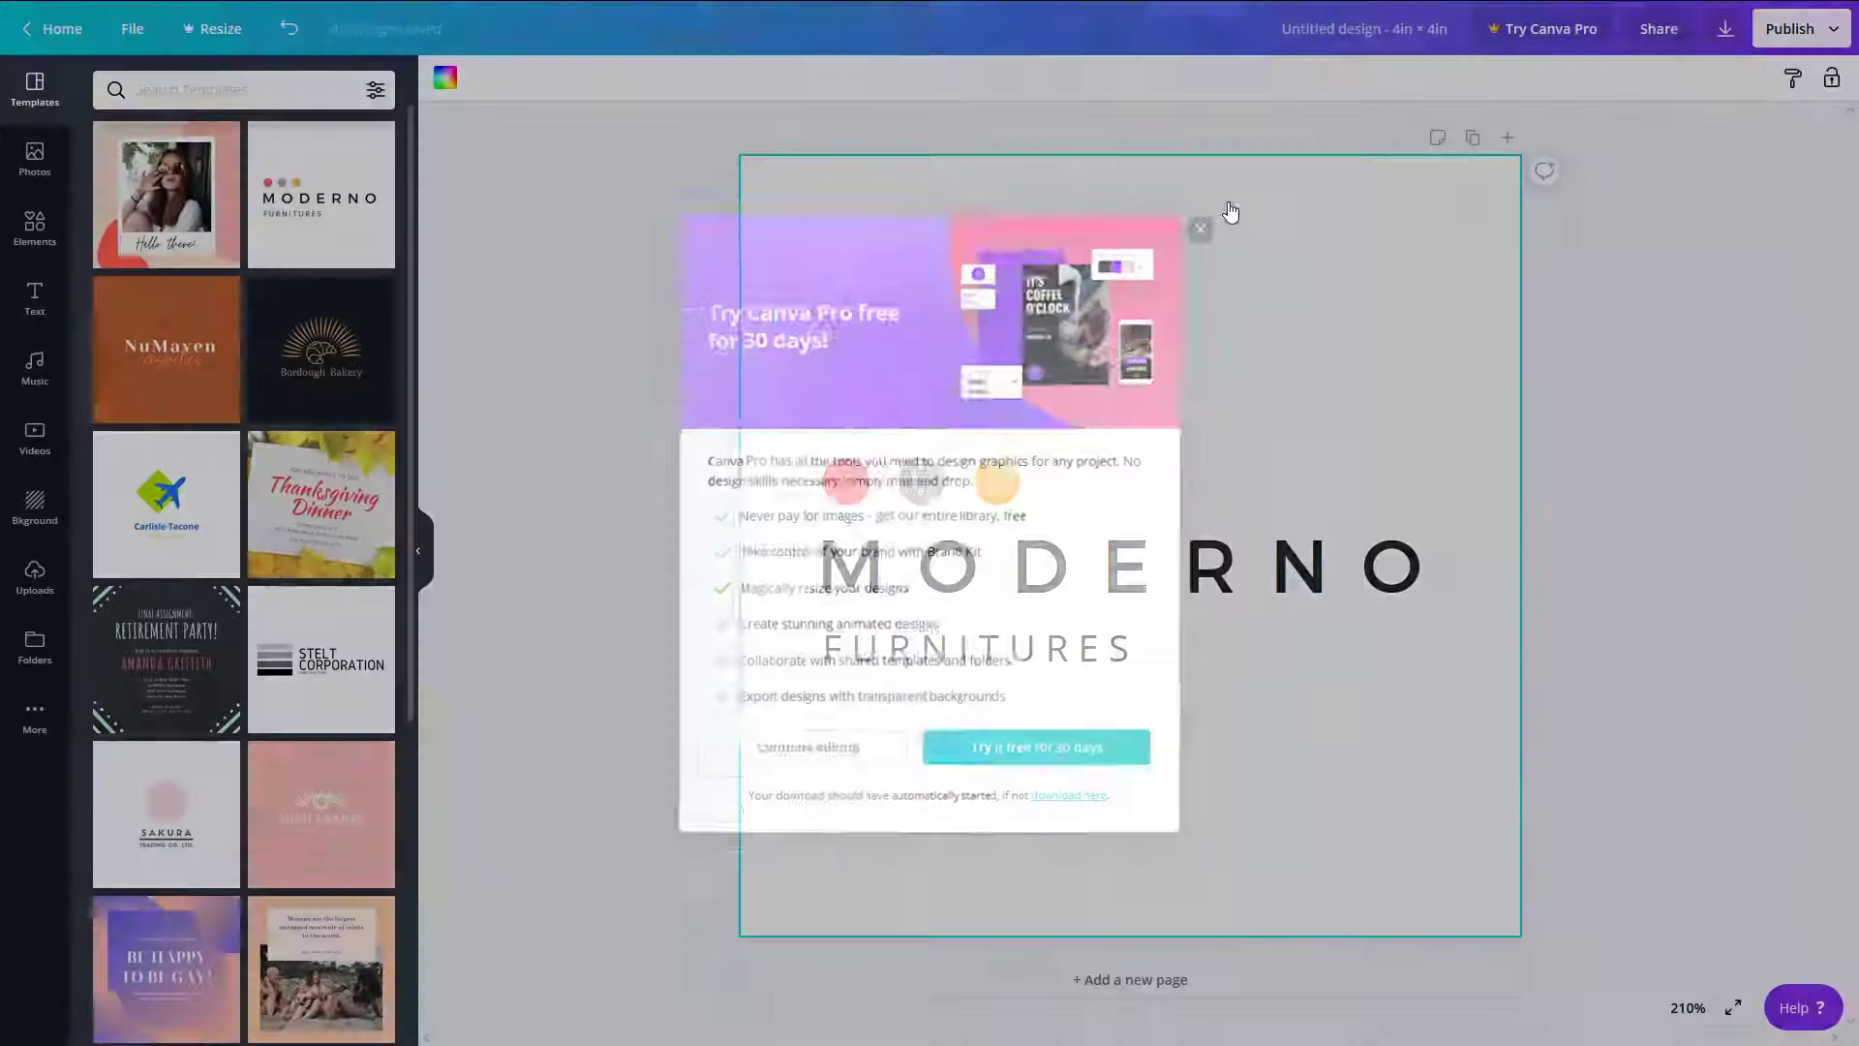
- Download the logo design as PDF Standard and open the file with Adobe Acrobat DC
{"action": "left_click", "coordinate": [1725, 31]}
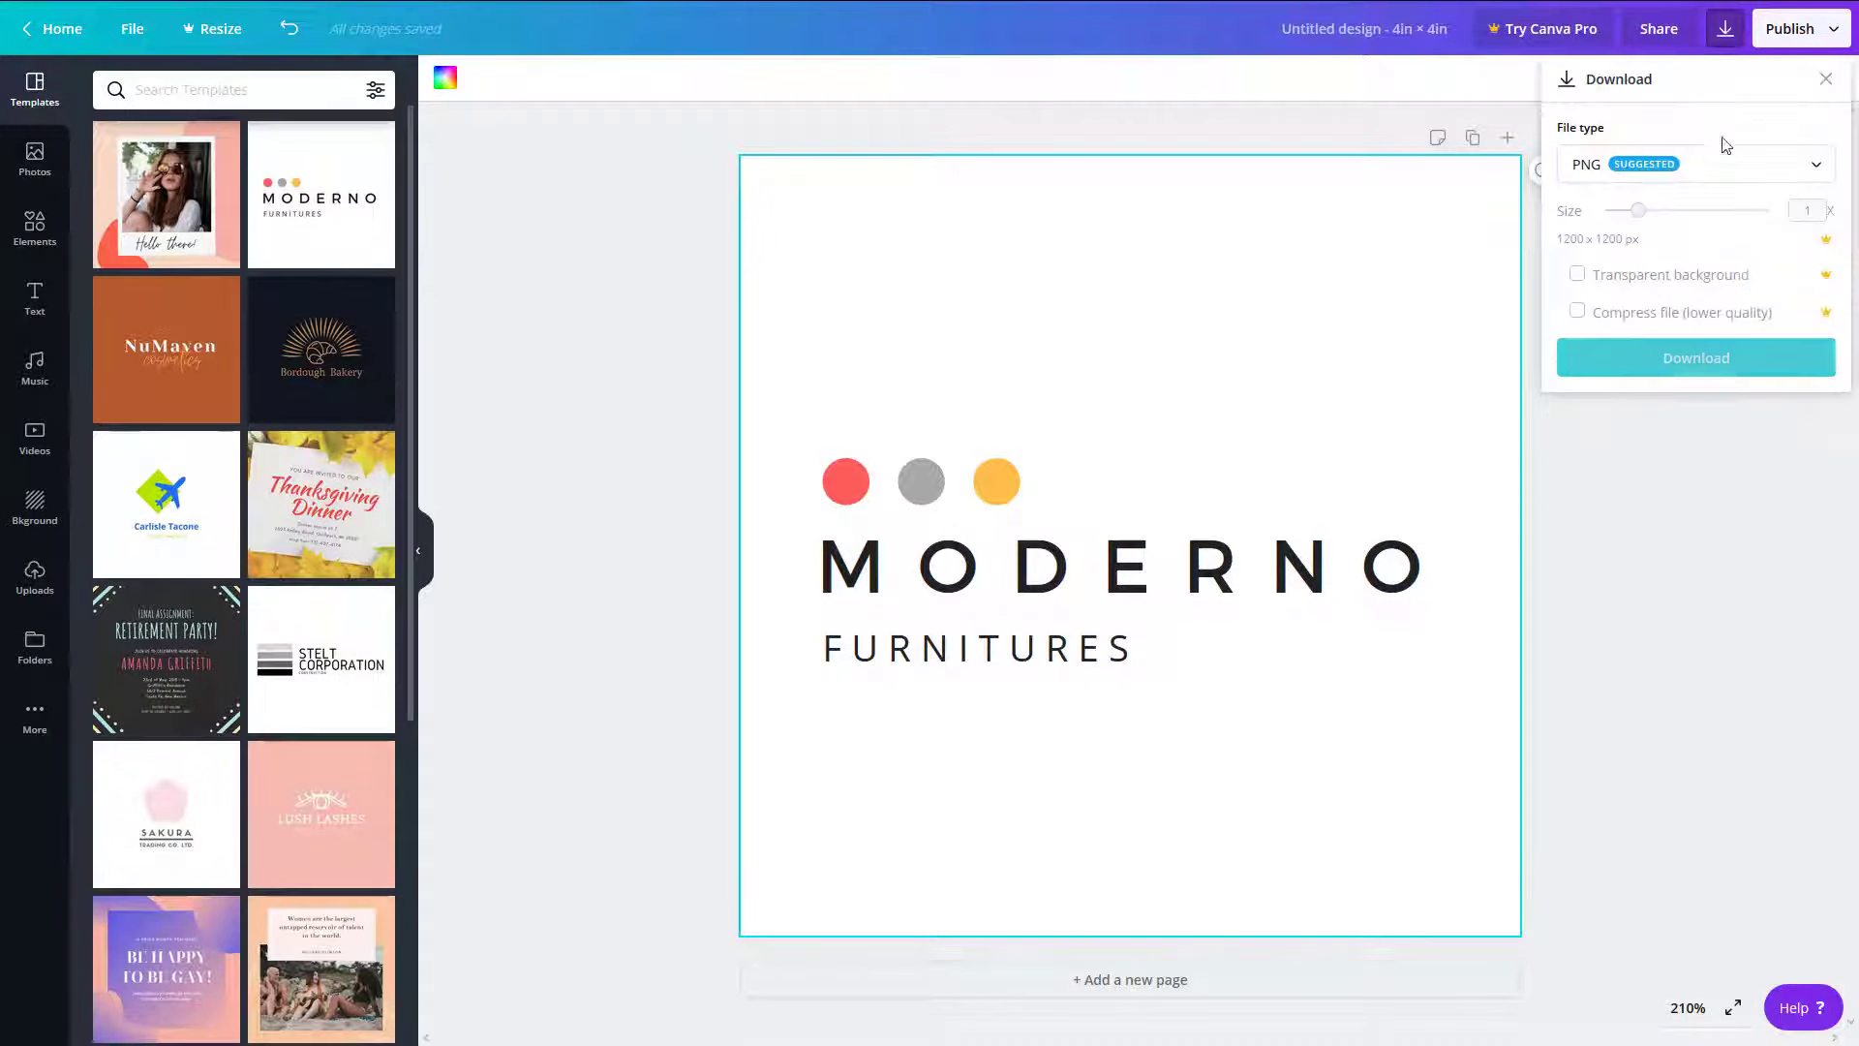
{"action": "left_click", "coordinate": [1710, 175]}
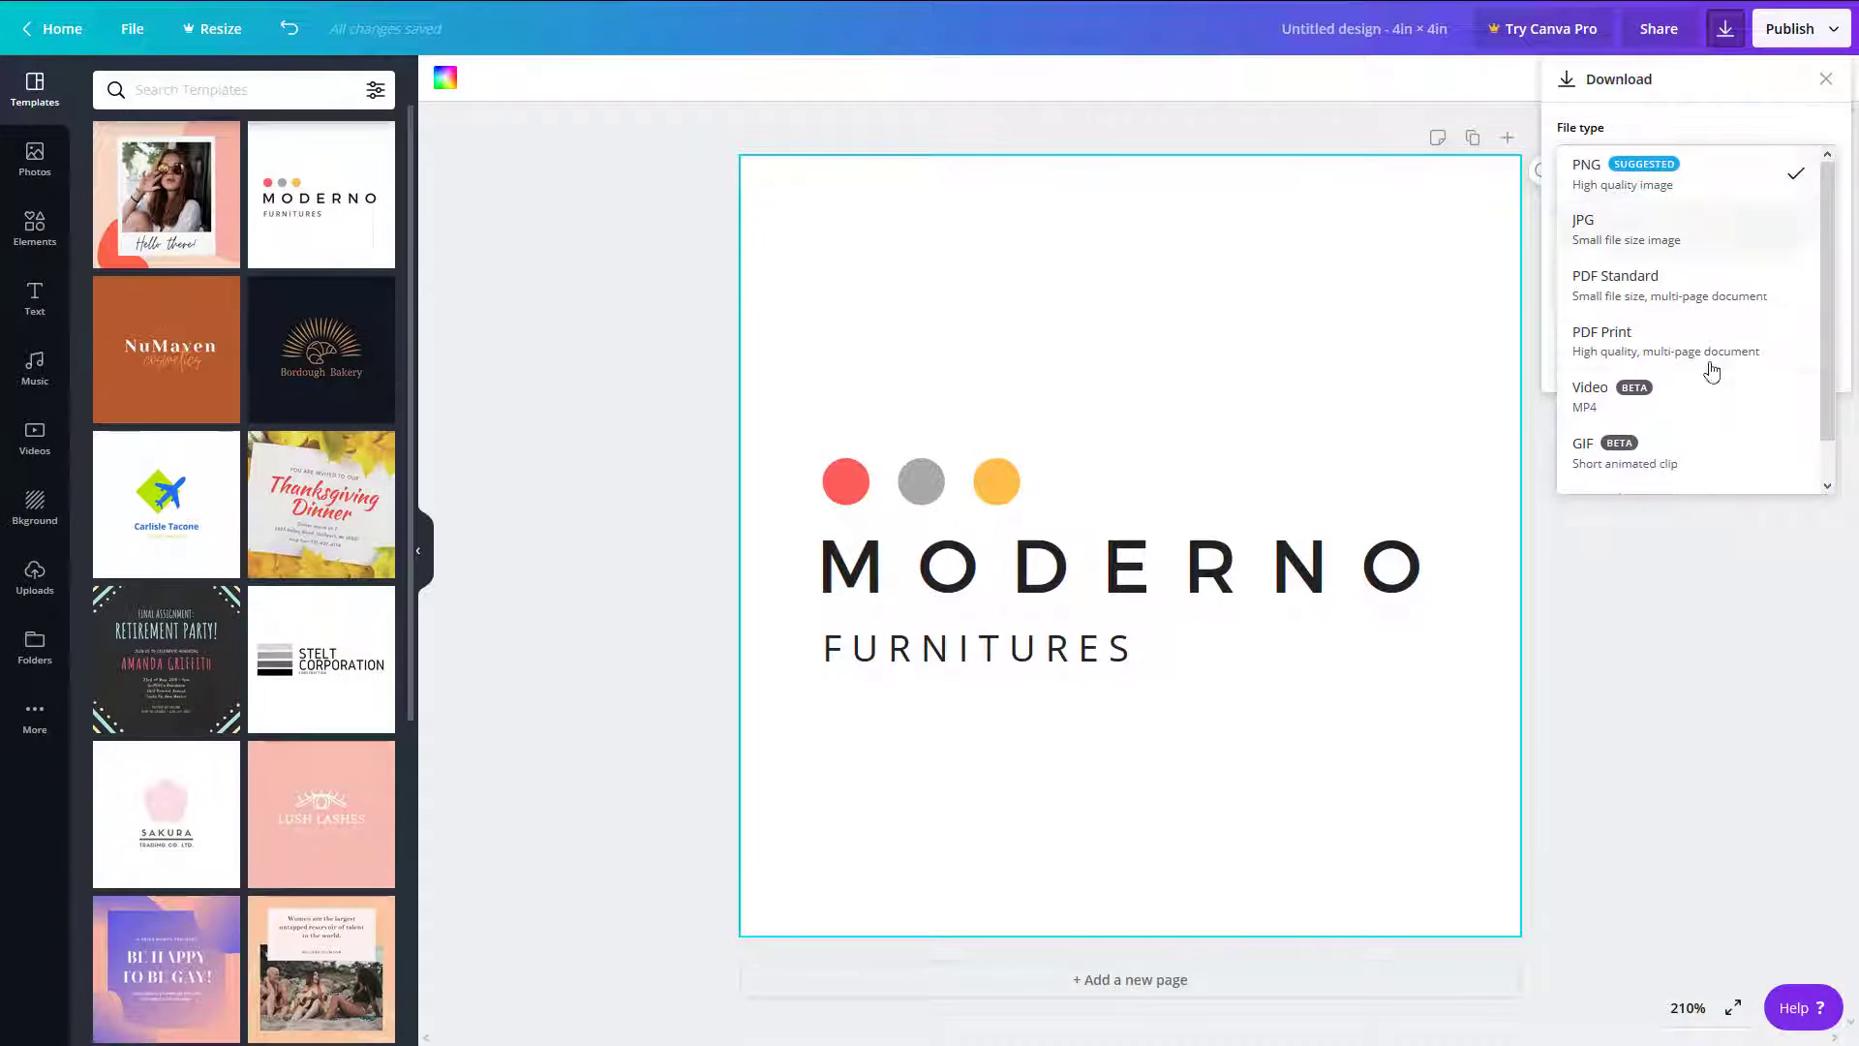
{"action": "left_click", "coordinate": [1635, 304]}
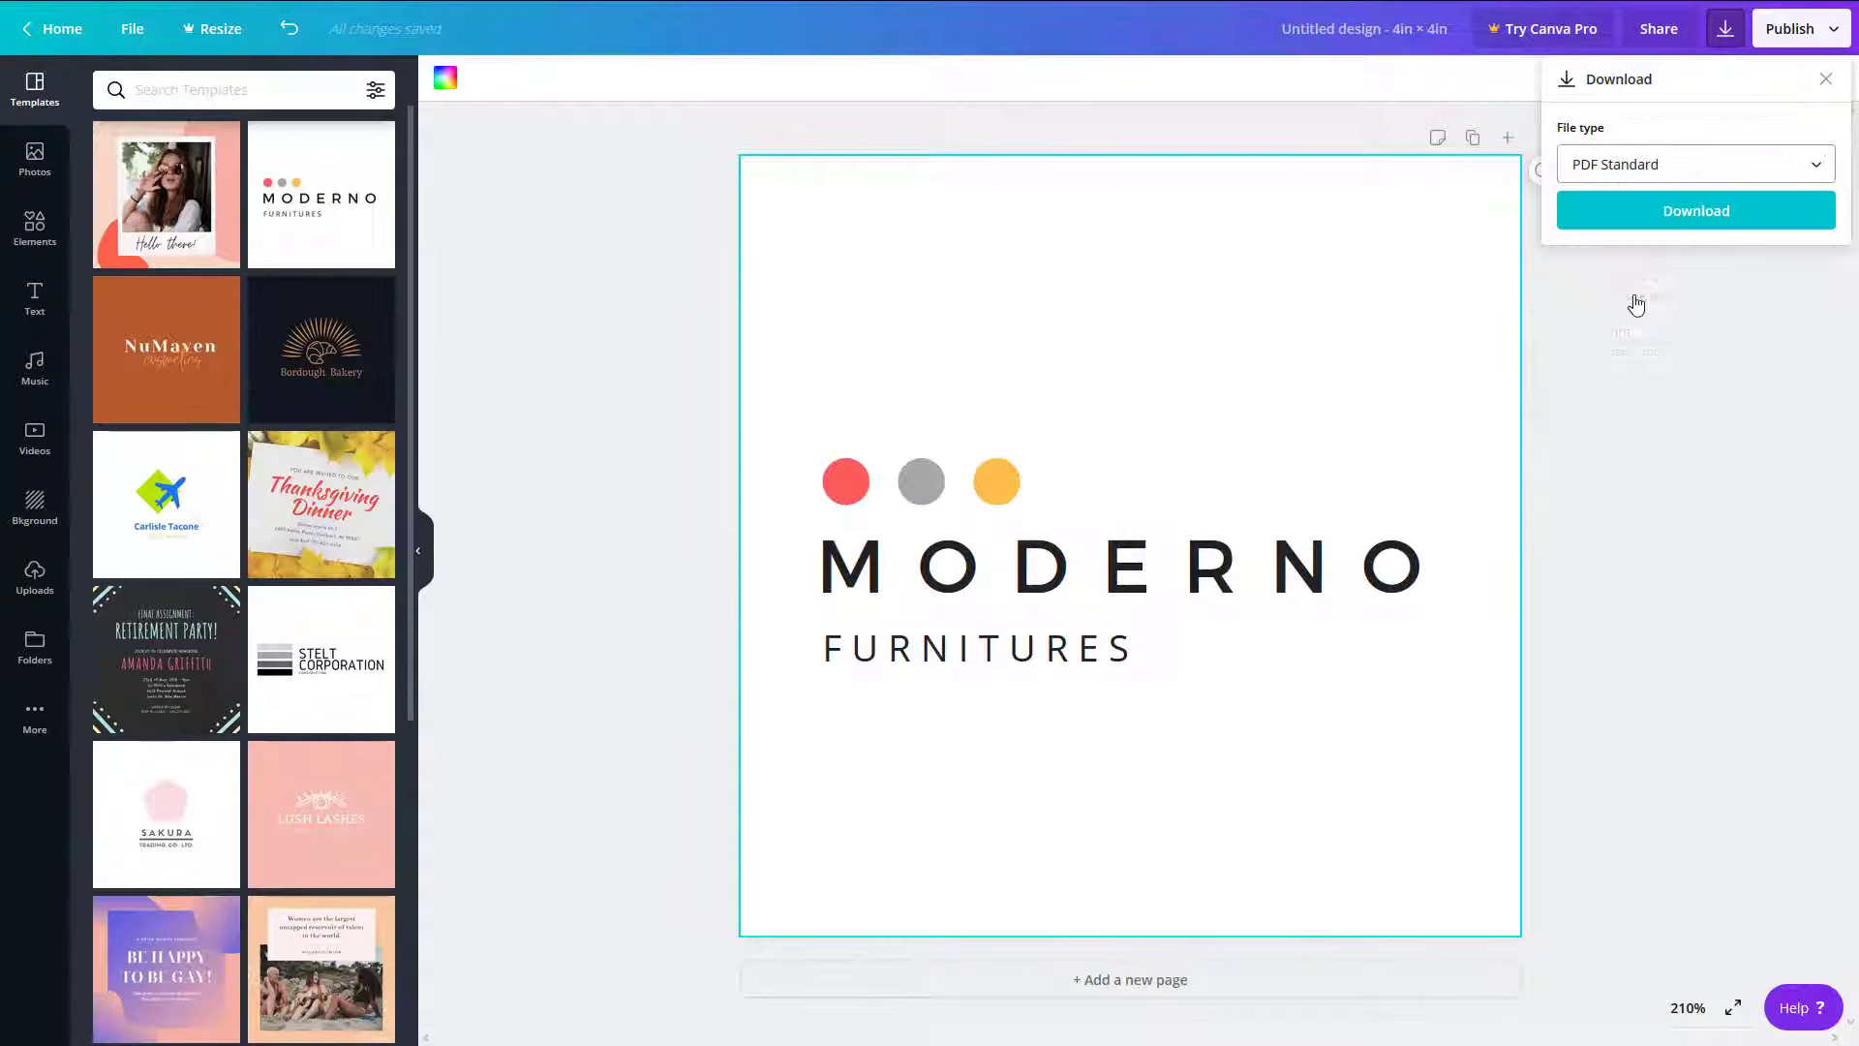
{"action": "left_click", "coordinate": [1647, 215]}
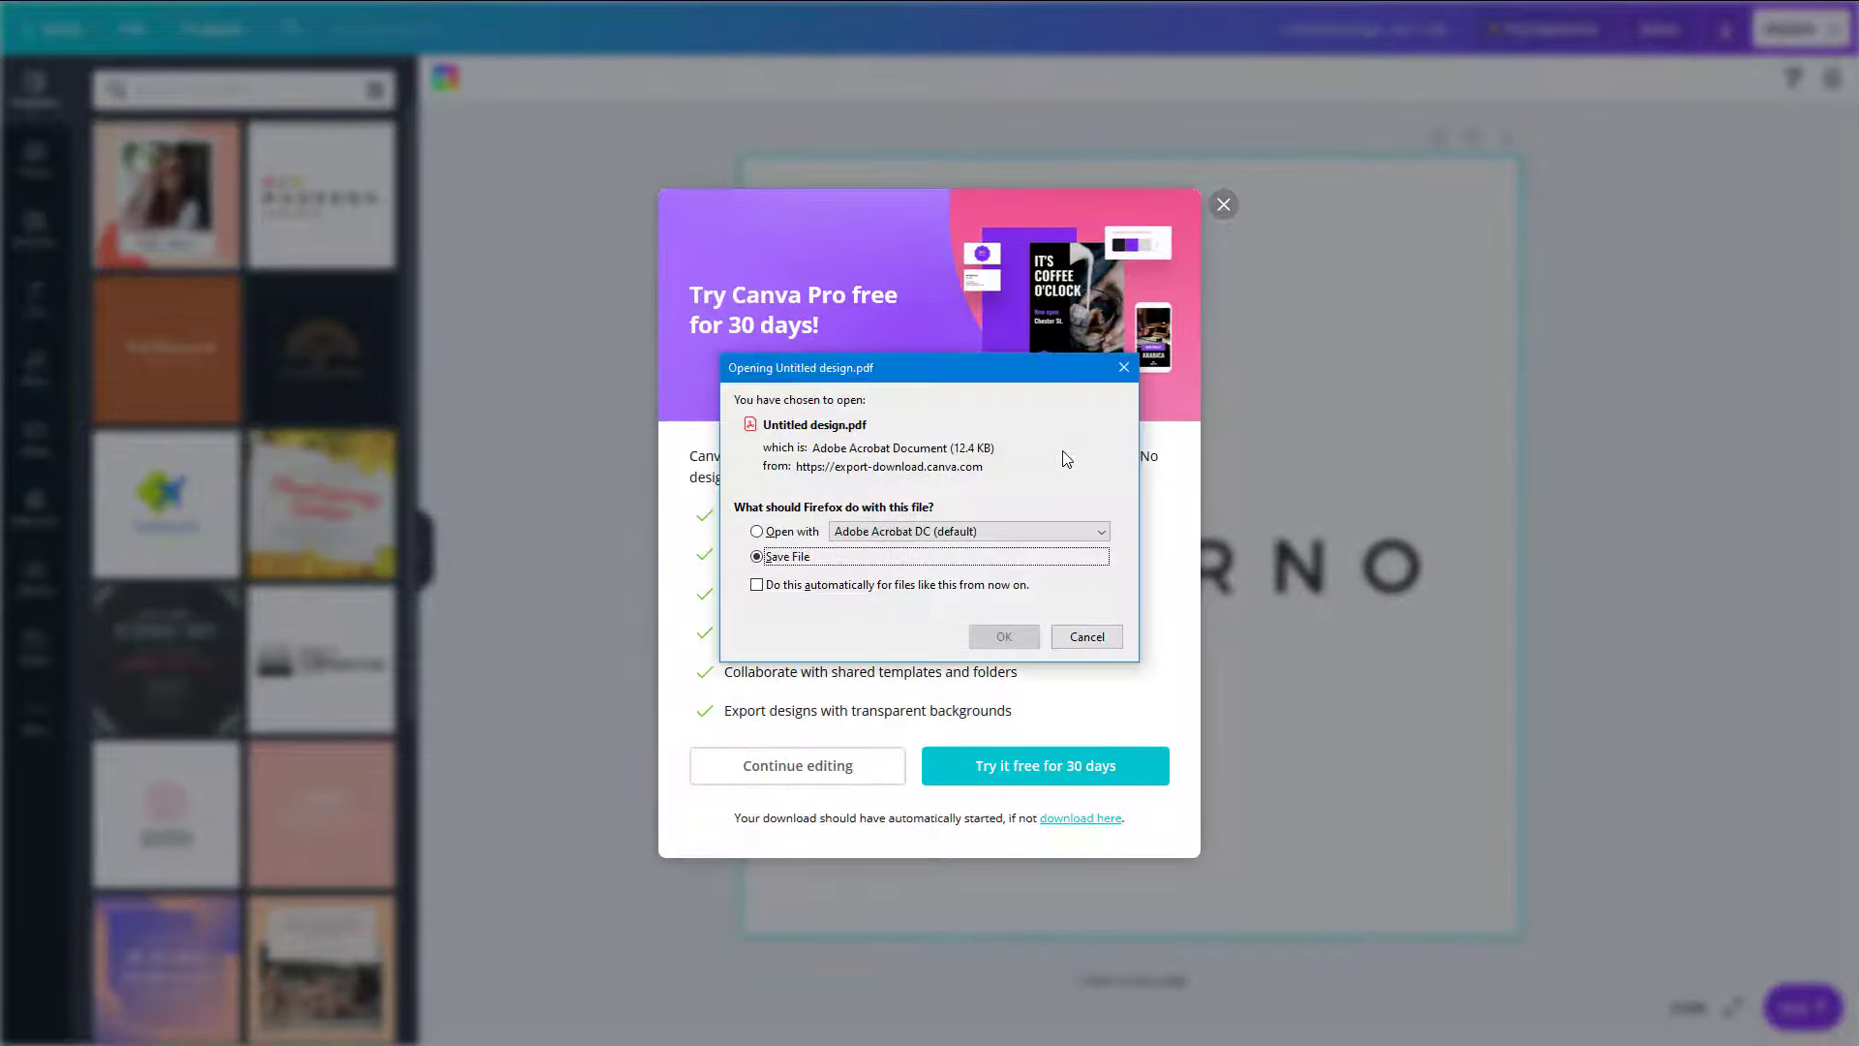
{"action": "left_click", "coordinate": [800, 534]}
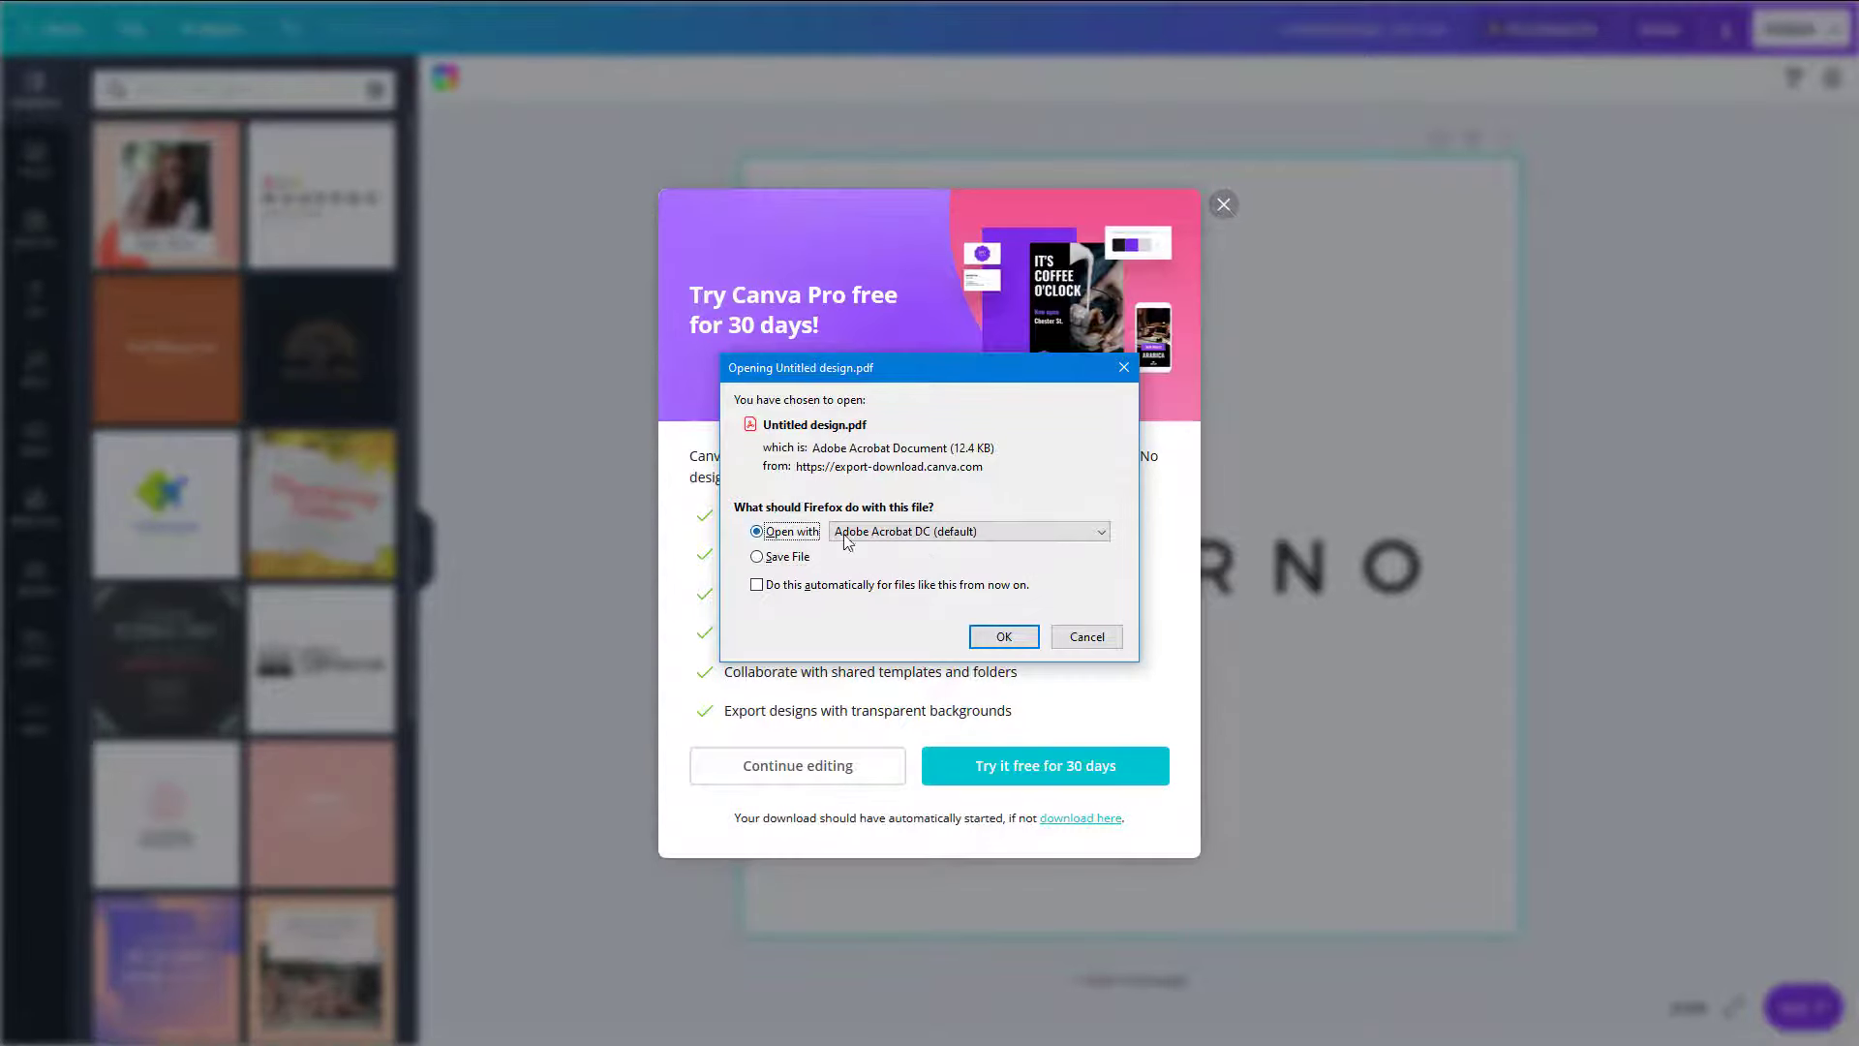
{"action": "left_click", "coordinate": [1004, 636]}
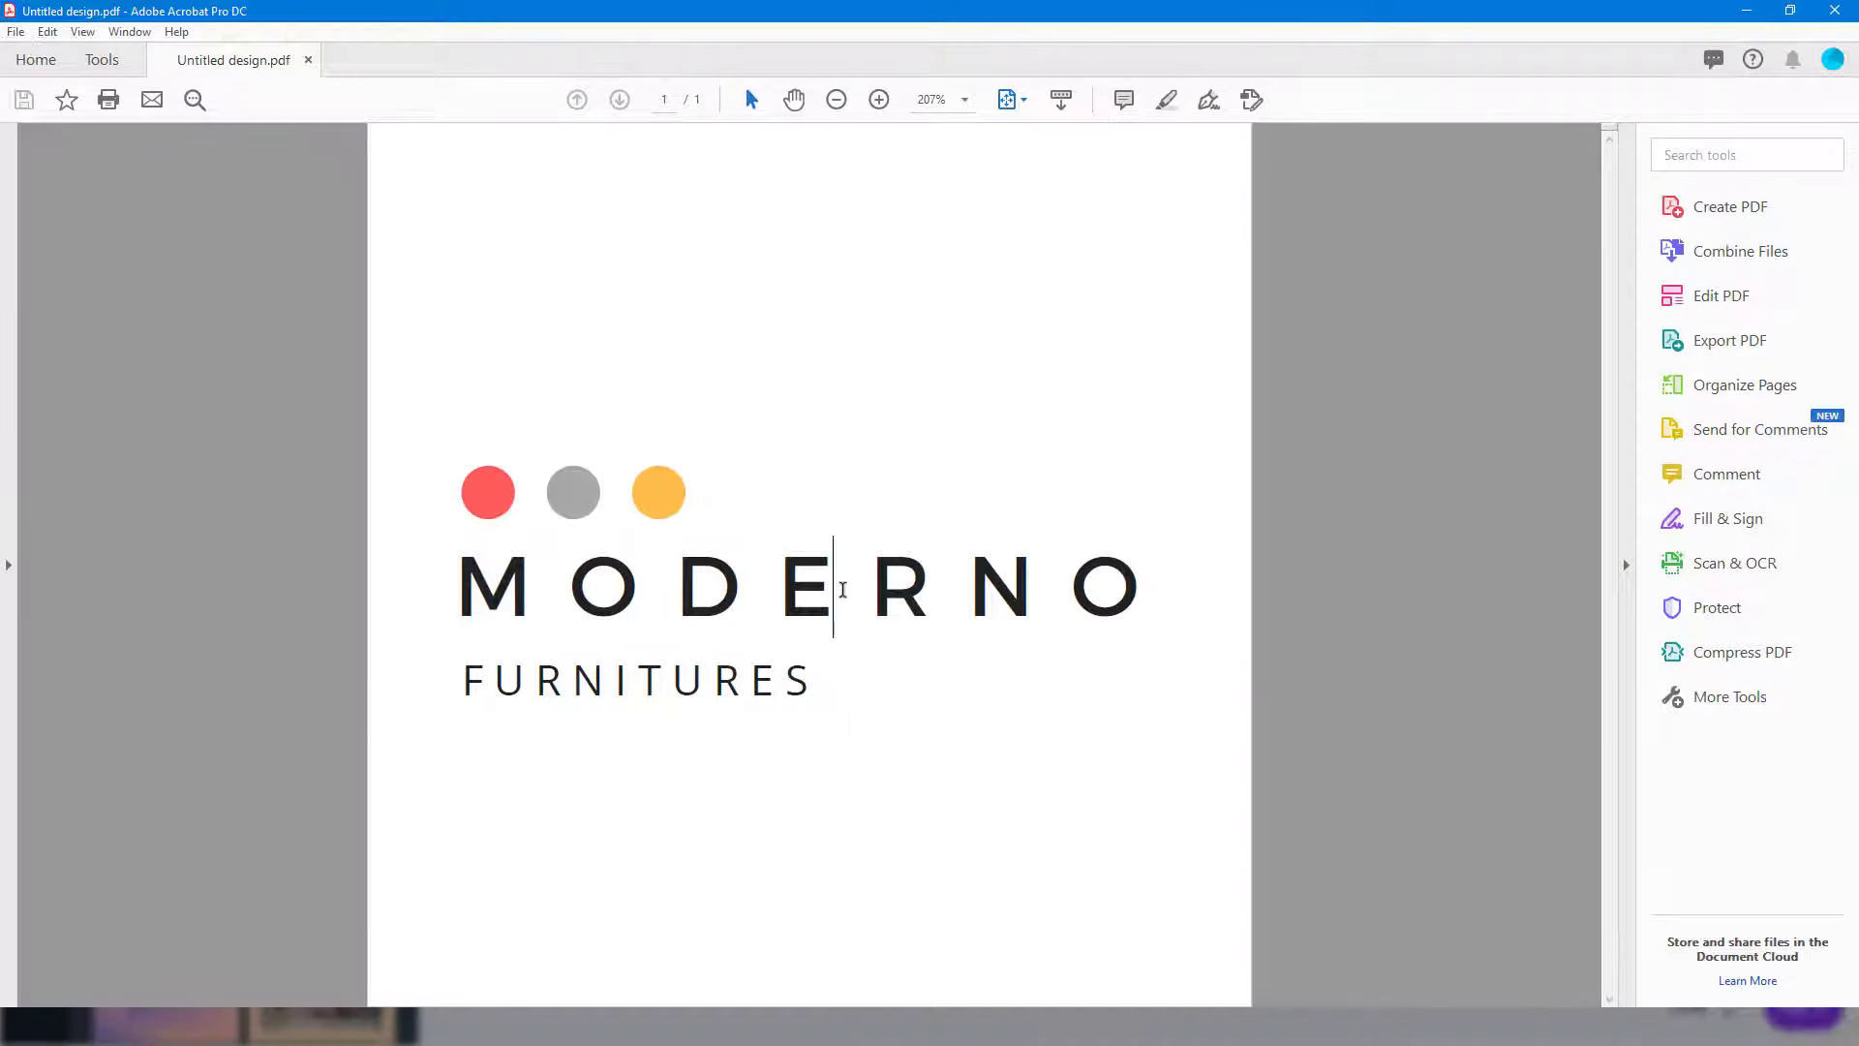
- Examine the edge sharpness of the PDF's letters and circles at high magnification, then close the file and the Canva Pro offer
{"action": "scroll", "coordinate": [842, 596], "scroll_direction": "up", "scroll_amount": 8}
{"action": "scroll", "coordinate": [842, 595], "scroll_direction": "down", "scroll_amount": 9}
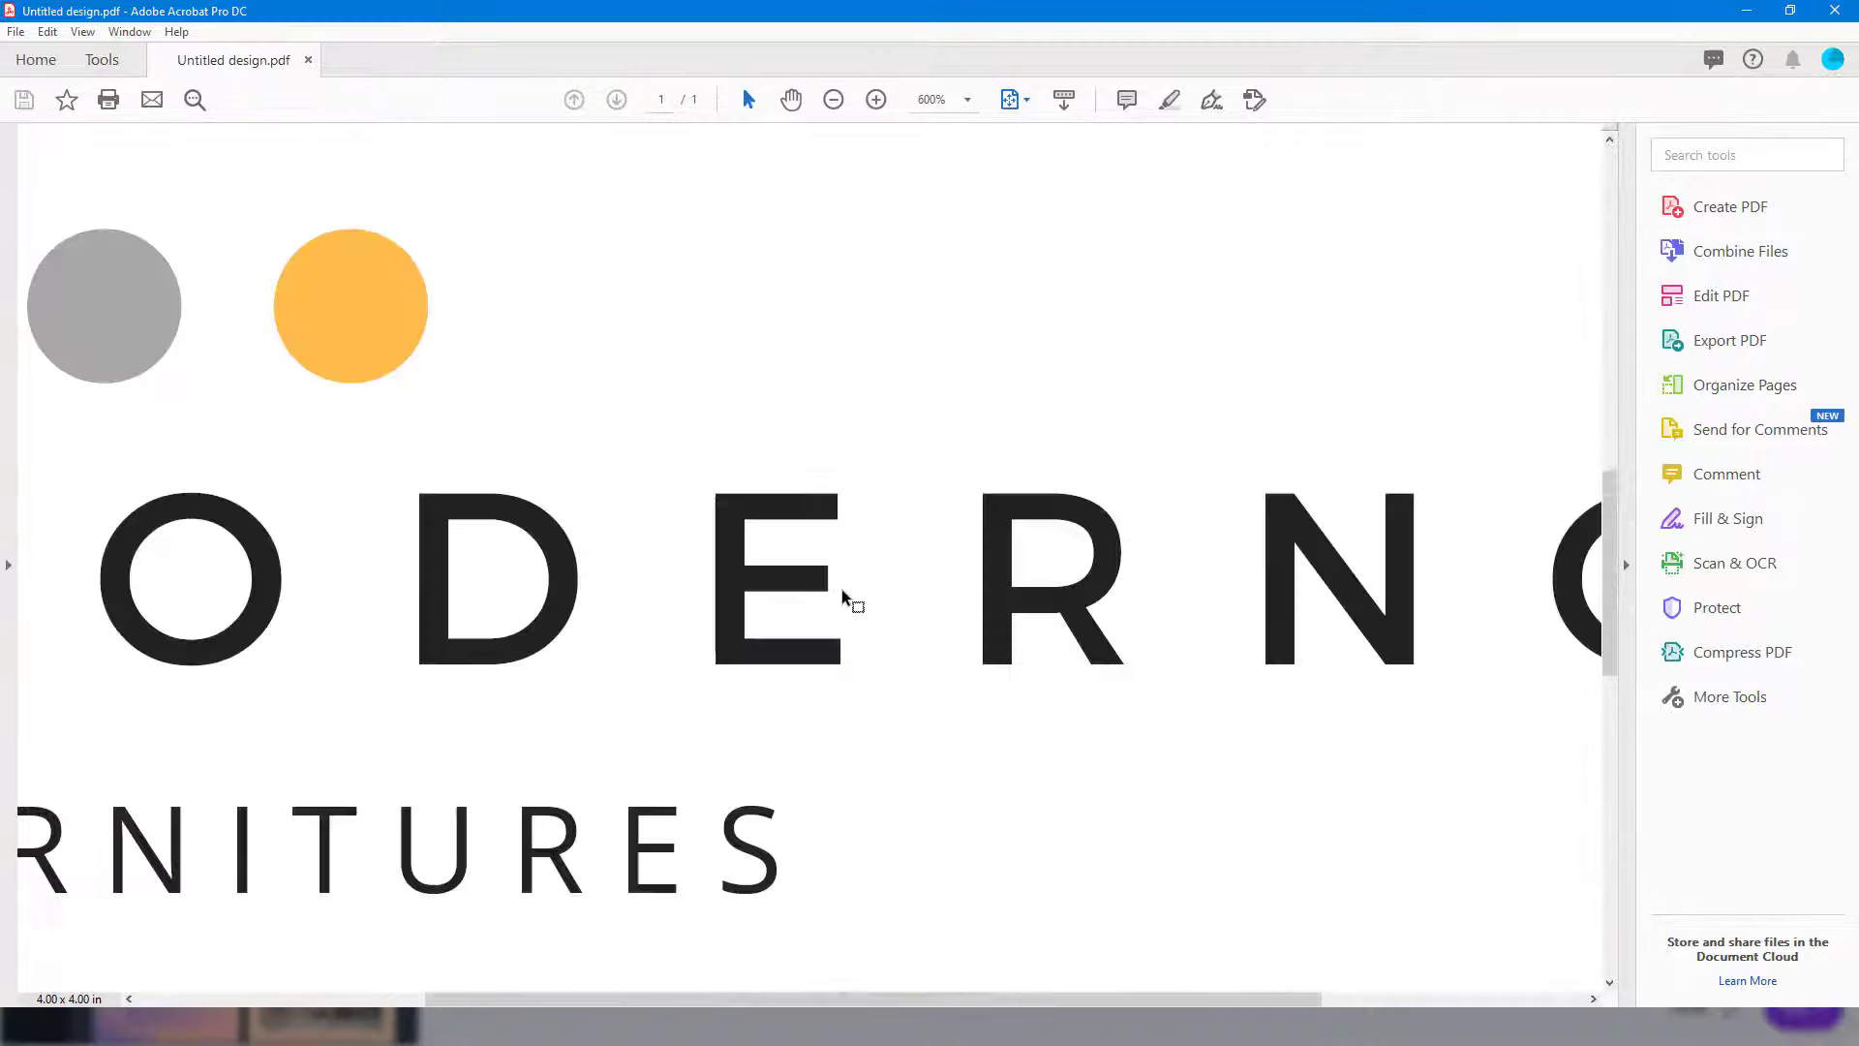
{"action": "scroll", "coordinate": [679, 527], "scroll_direction": "up", "scroll_amount": 1}
{"action": "scroll", "coordinate": [545, 484], "scroll_direction": "up", "scroll_amount": 4}
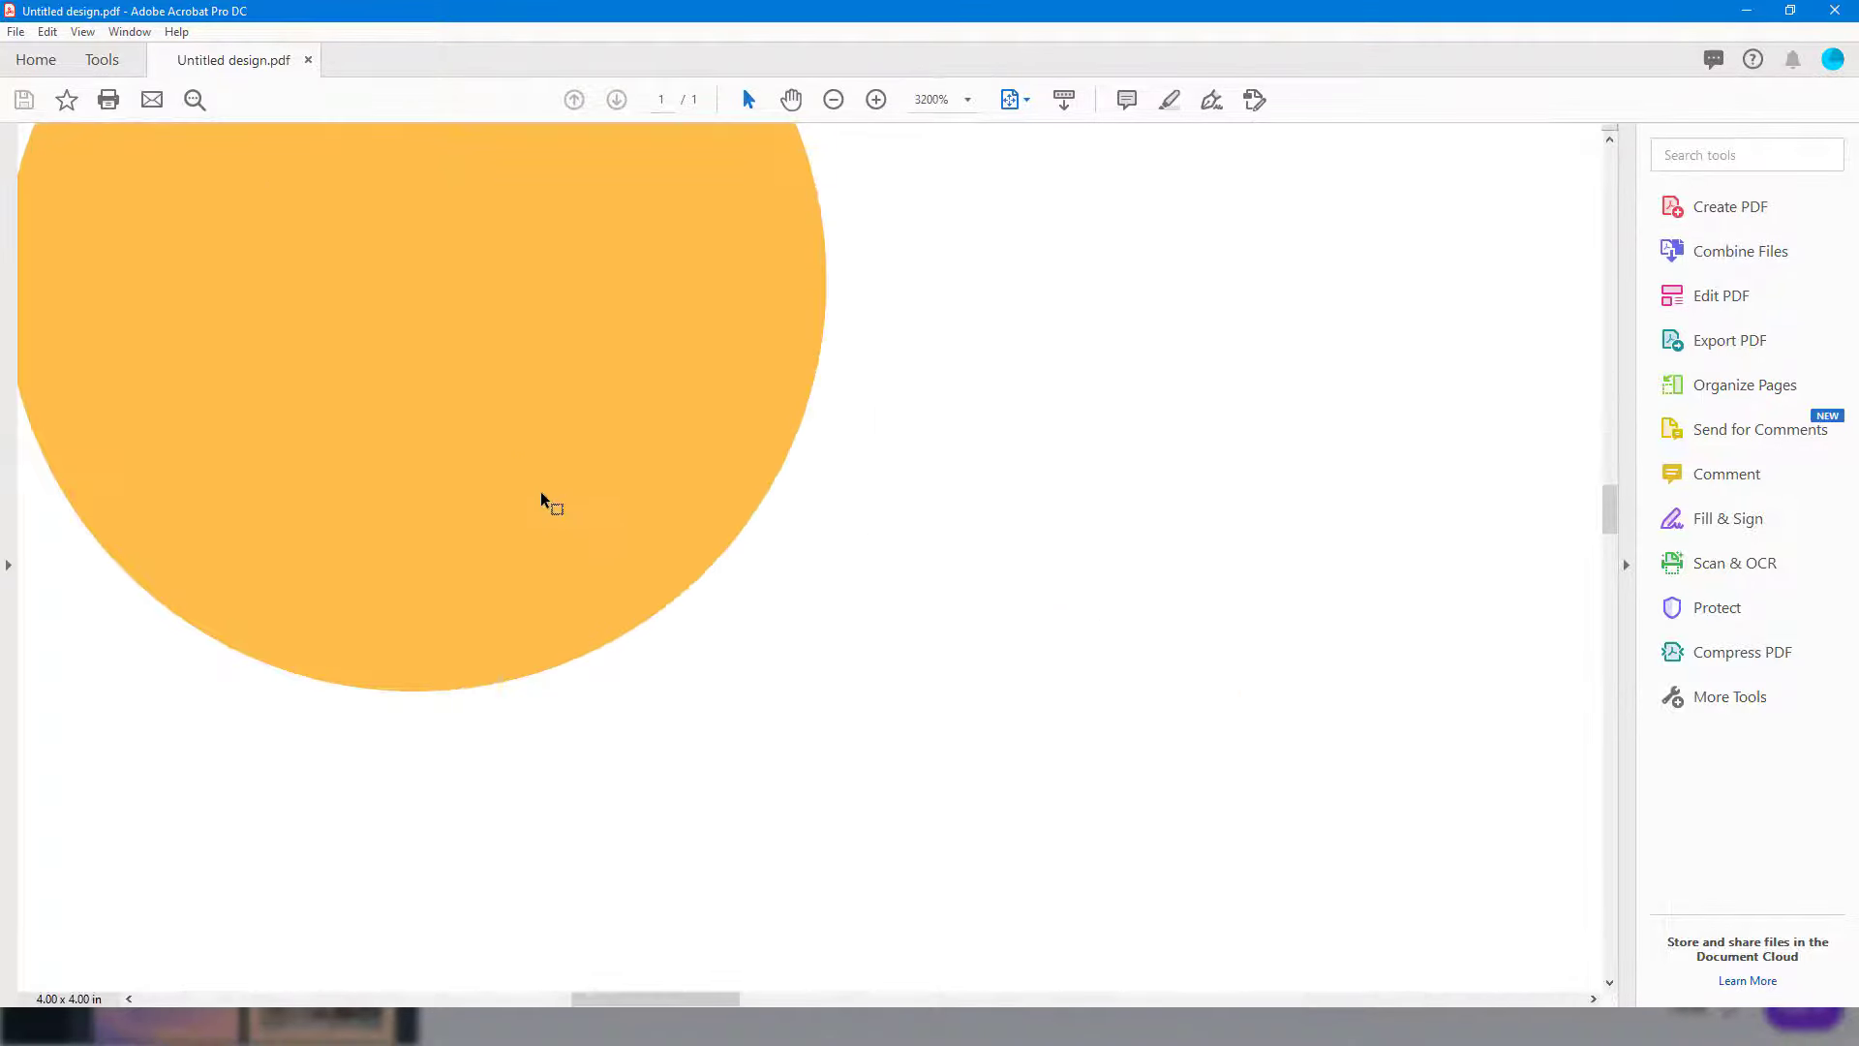
{"action": "scroll", "coordinate": [571, 513], "scroll_direction": "down", "scroll_amount": 5}
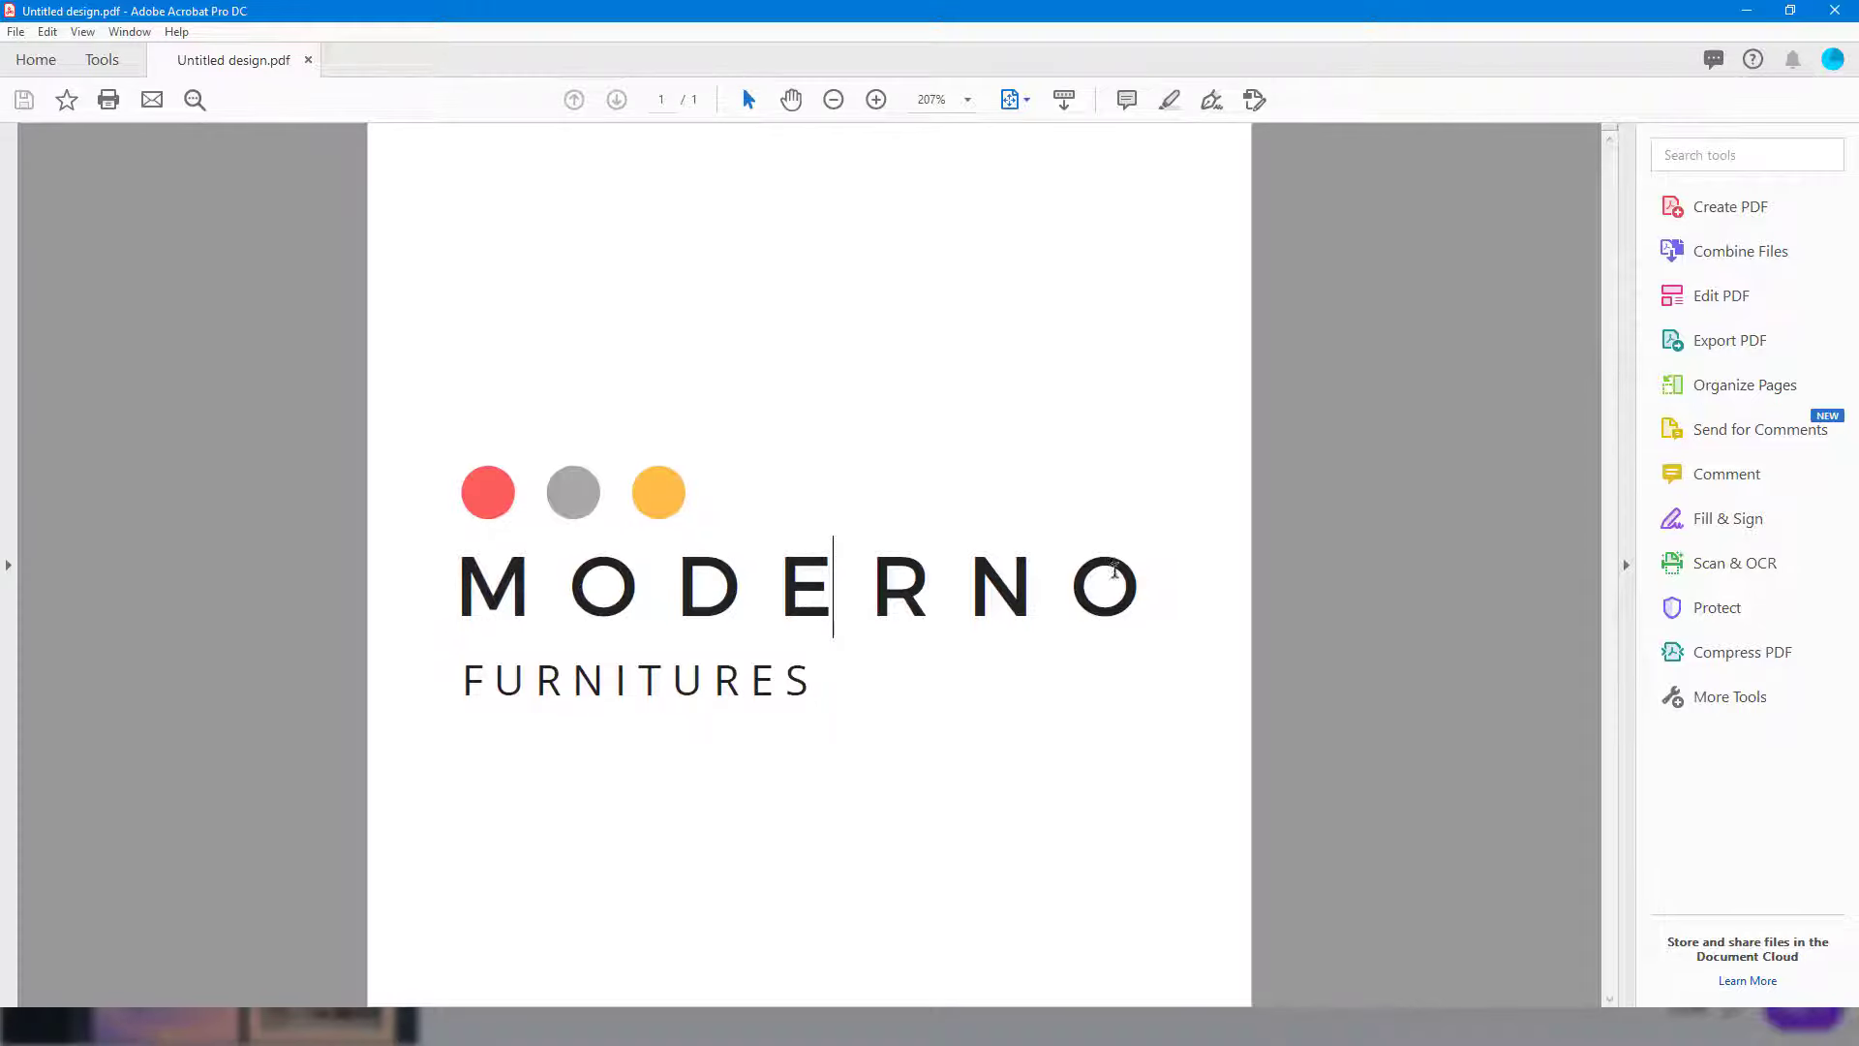
{"action": "scroll", "coordinate": [1030, 621], "scroll_direction": "up", "scroll_amount": 9}
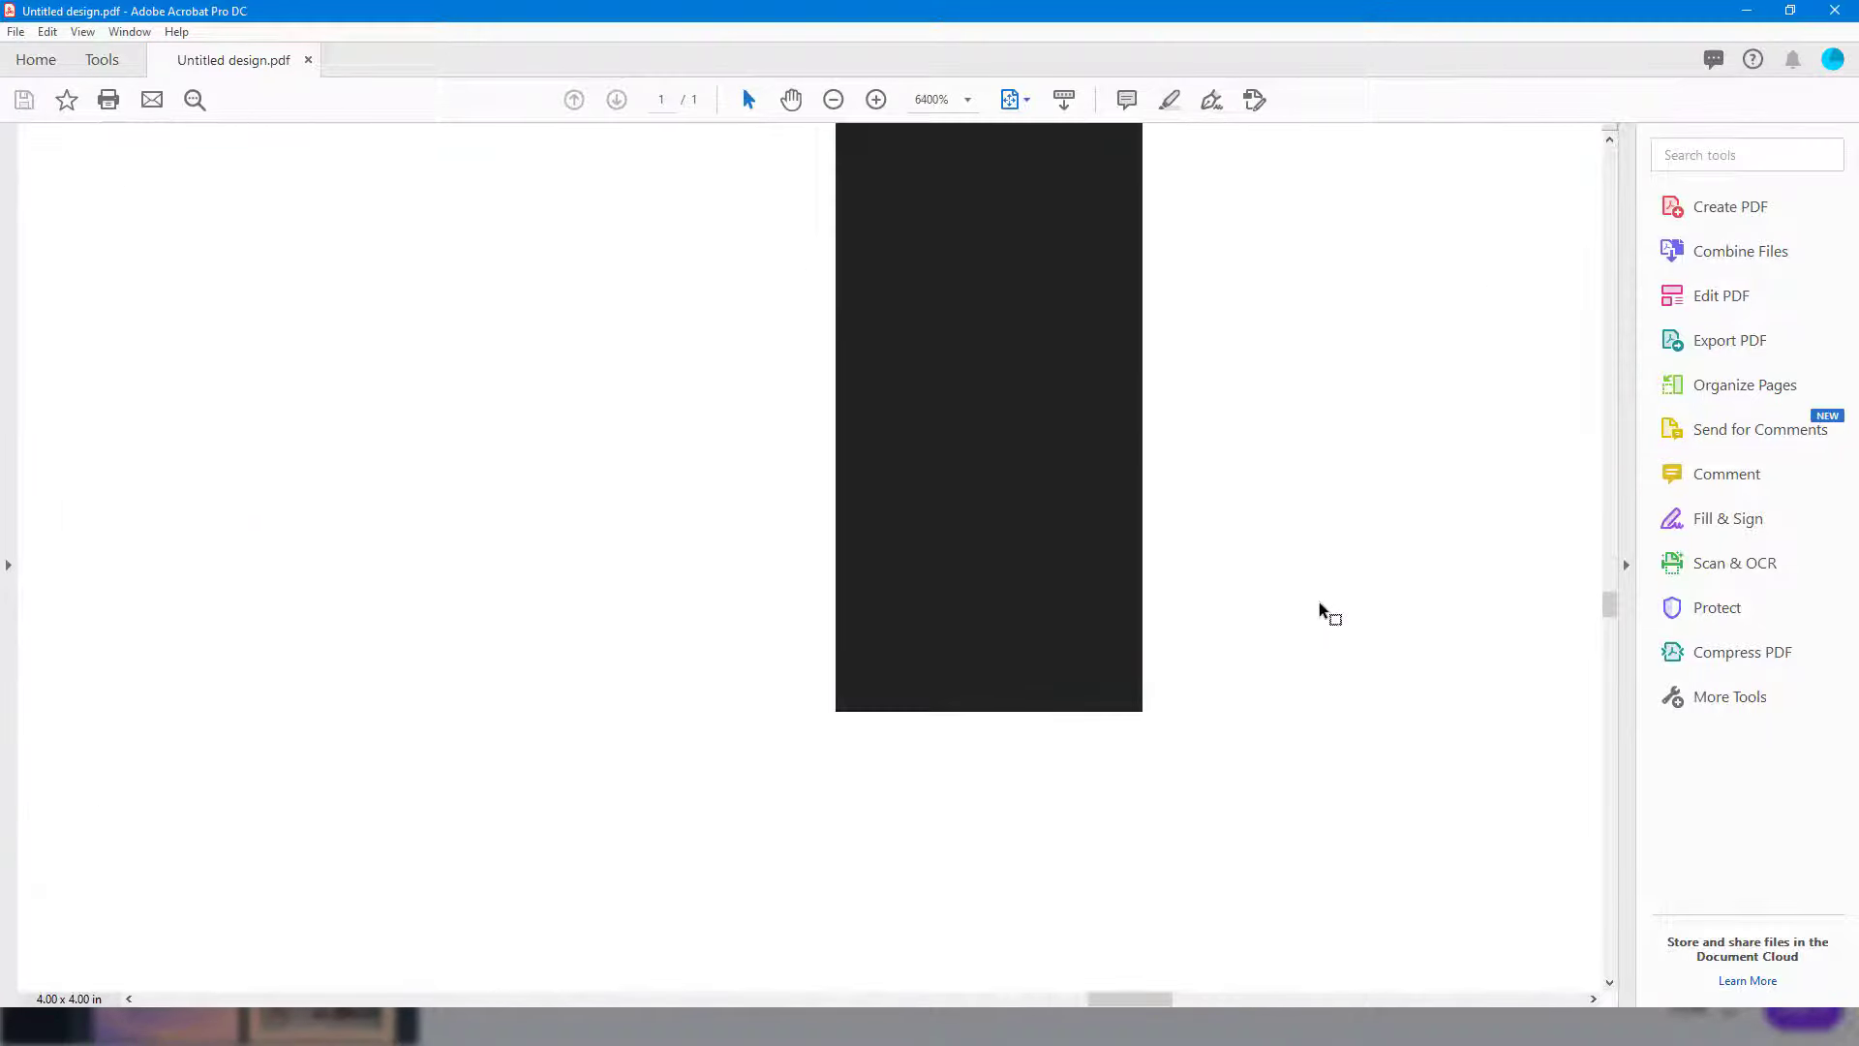
{"action": "scroll", "coordinate": [793, 759], "scroll_direction": "down", "scroll_amount": 8}
{"action": "scroll", "coordinate": [639, 810], "scroll_direction": "up", "scroll_amount": 5}
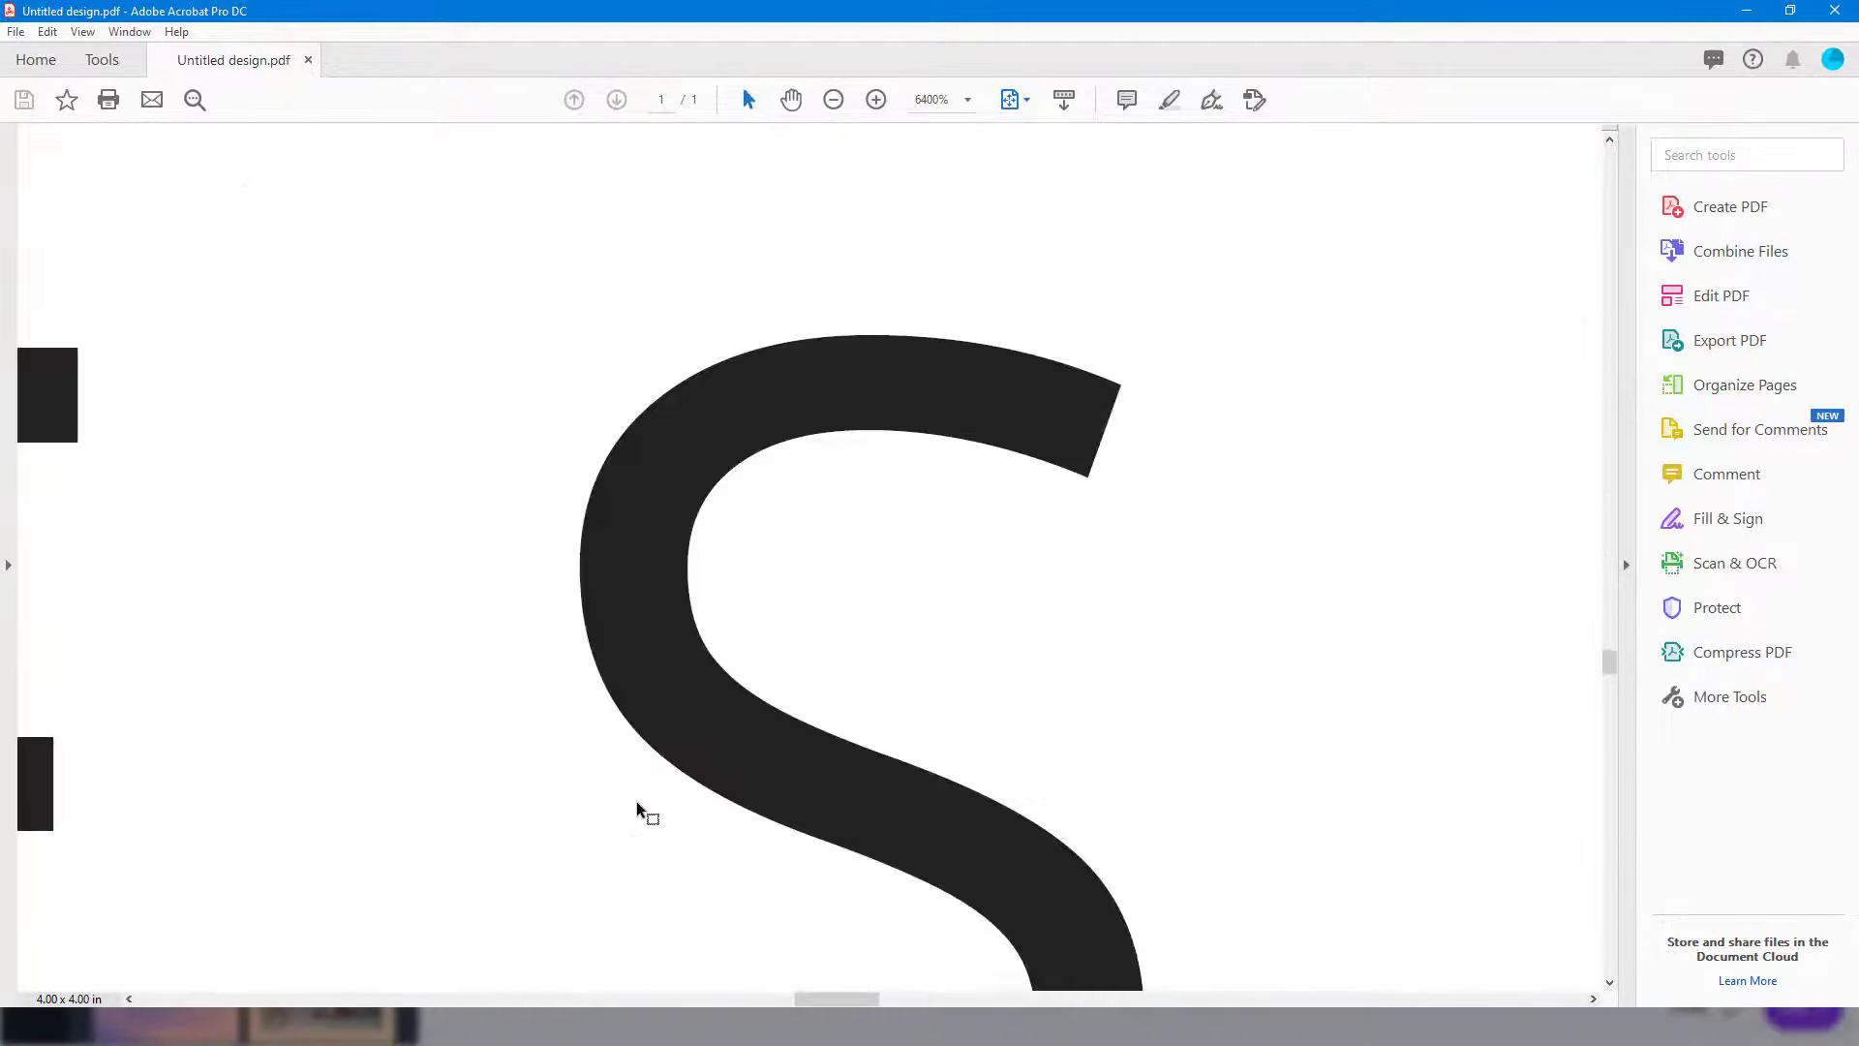
{"action": "scroll", "coordinate": [639, 810], "scroll_direction": "down", "scroll_amount": 7}
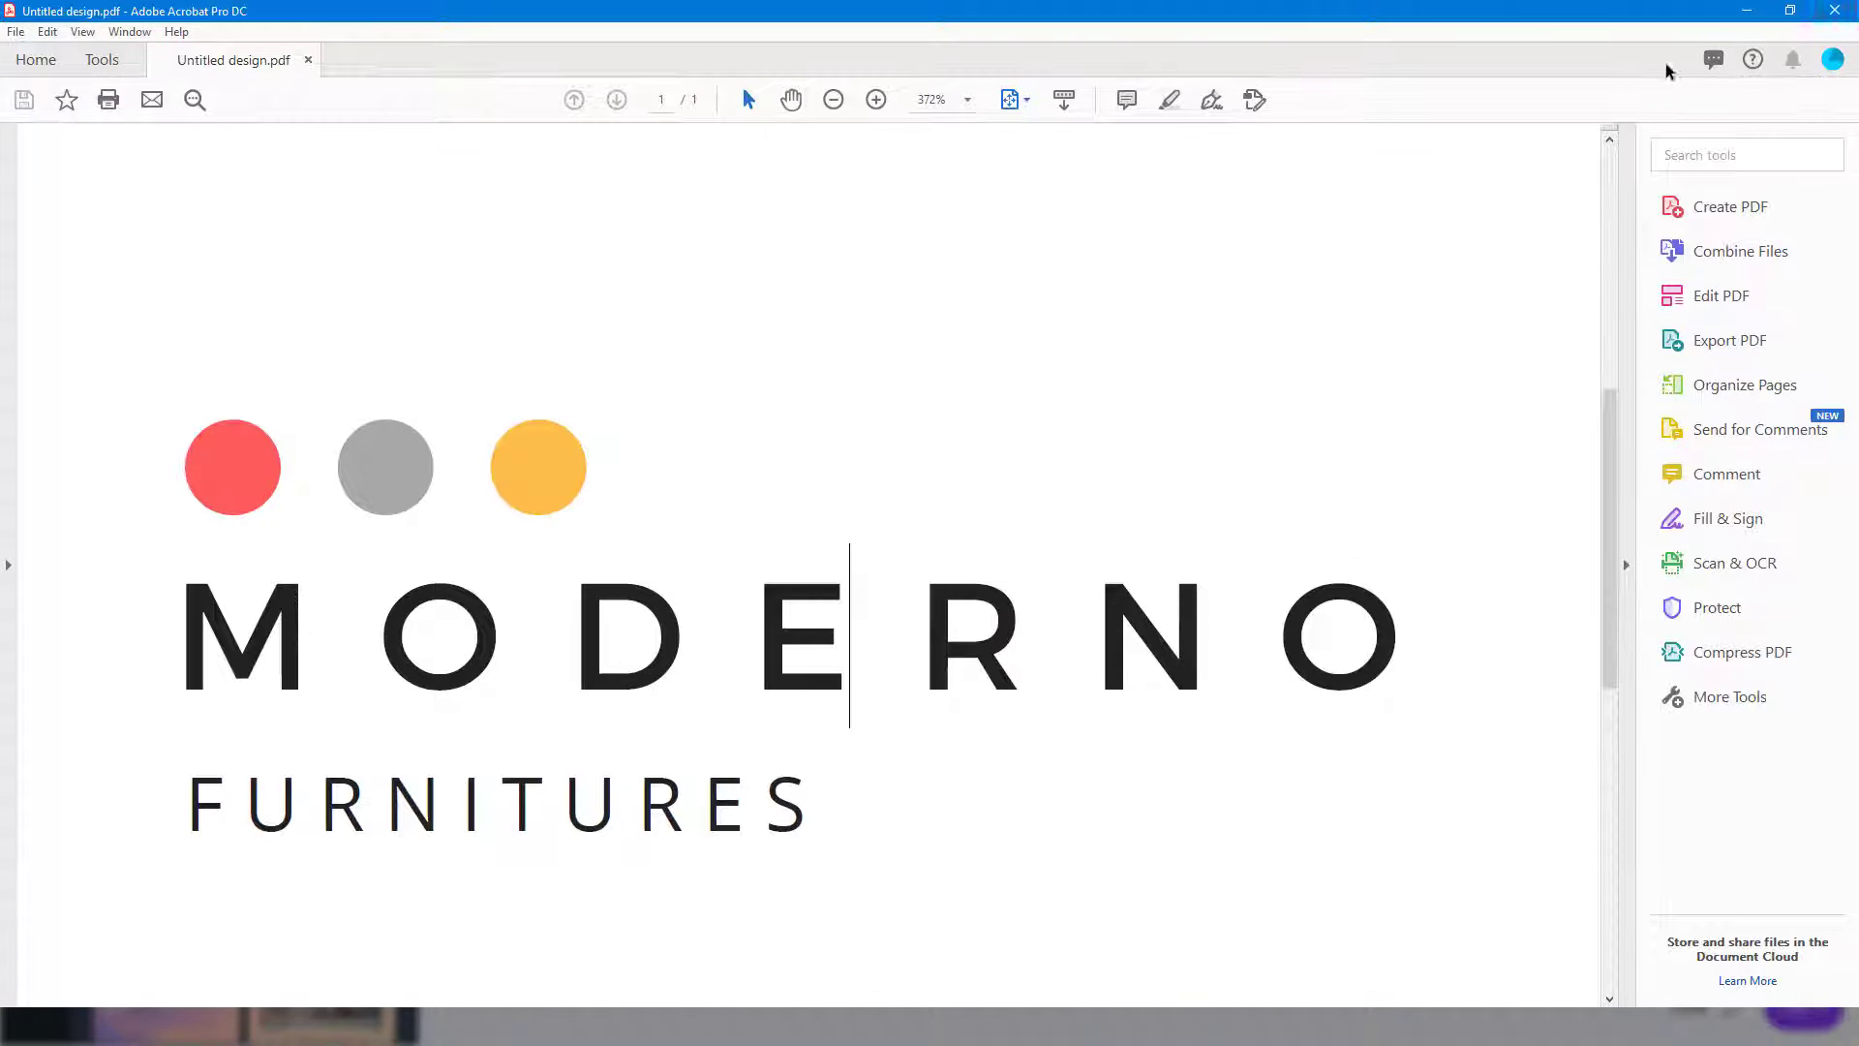
{"action": "left_click", "coordinate": [1835, 11]}
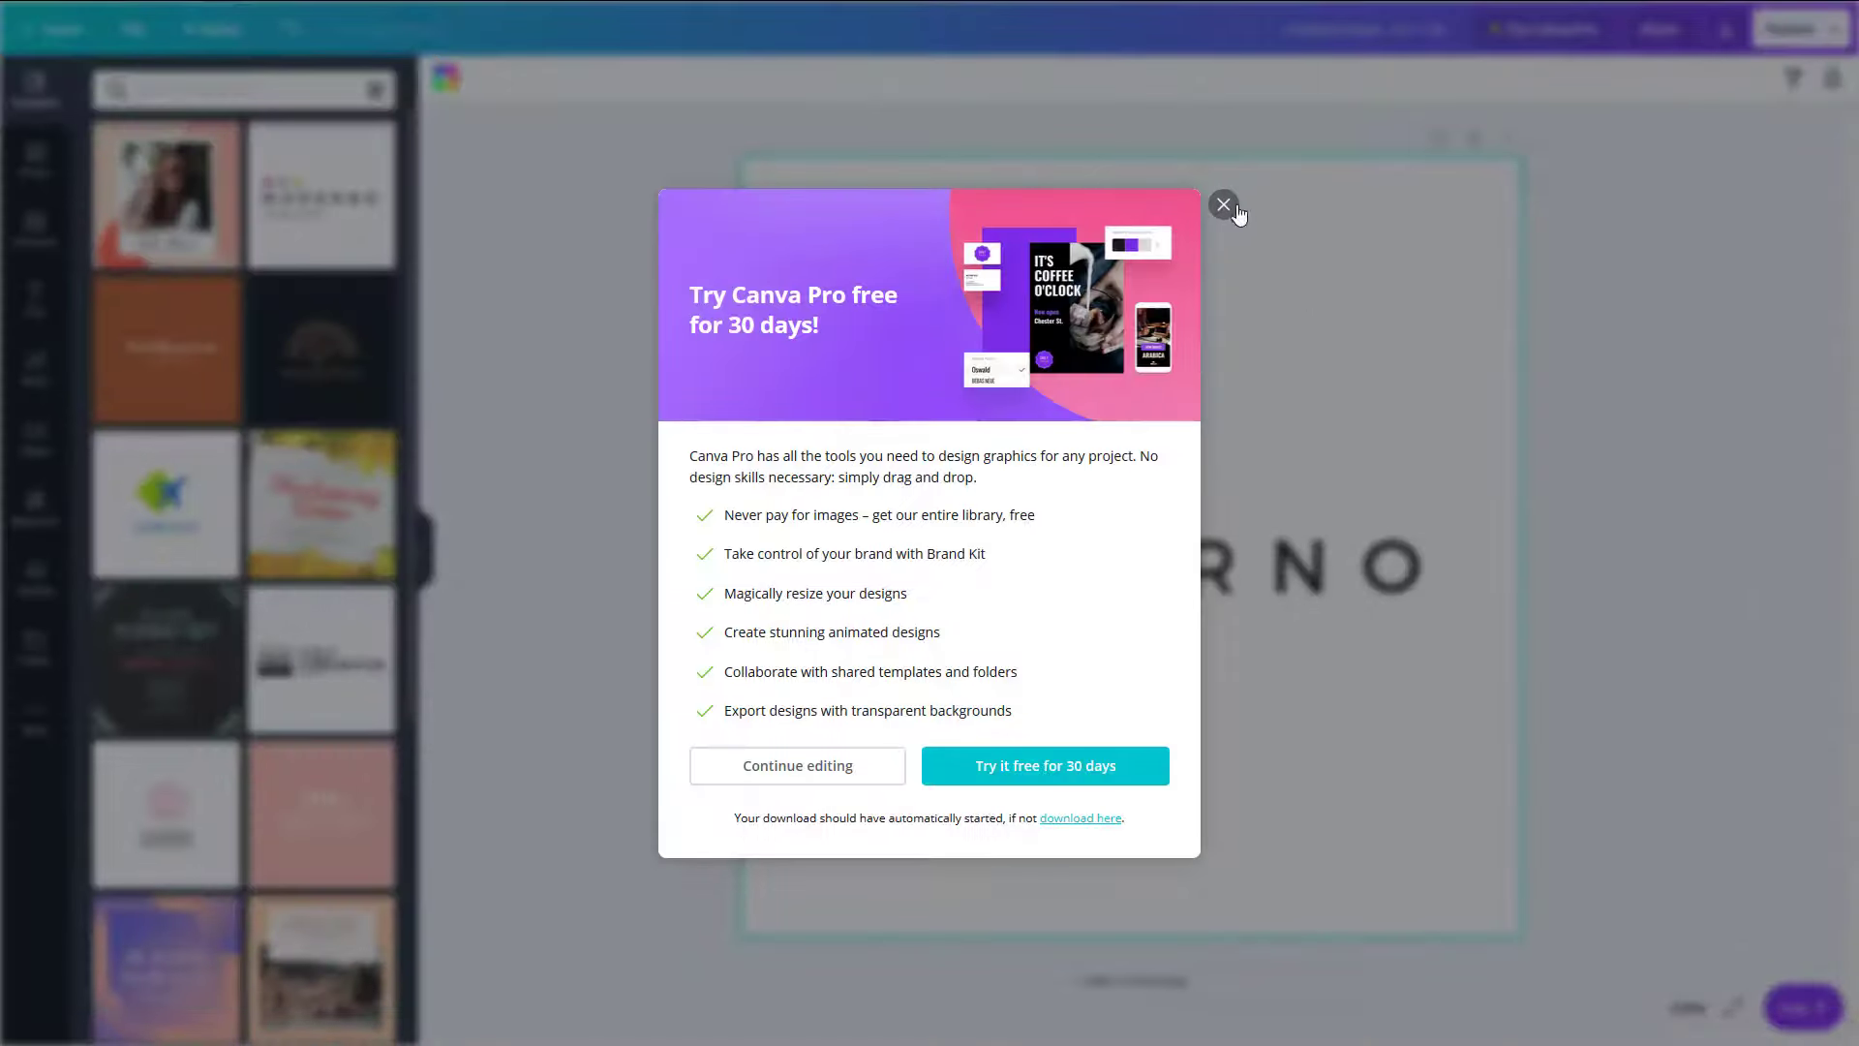
{"action": "left_click", "coordinate": [1224, 205]}
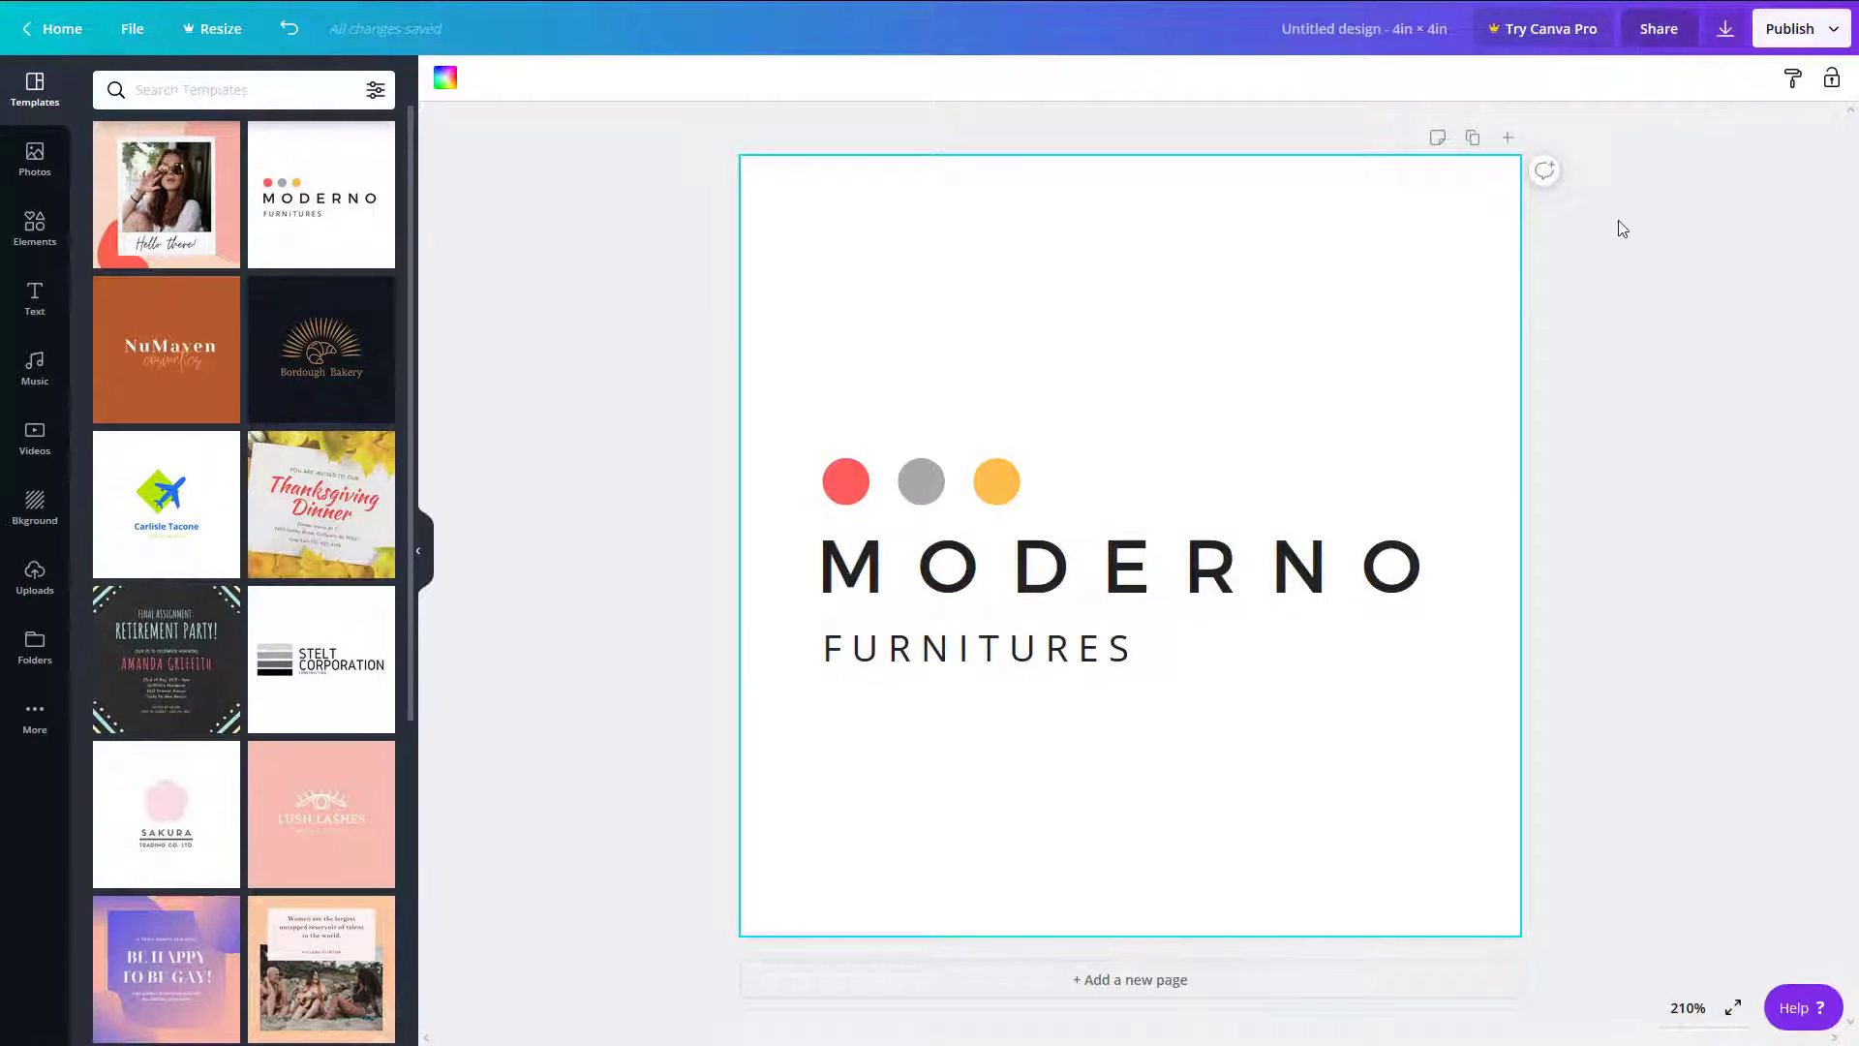
{"action": "left_click", "coordinate": [1726, 34]}
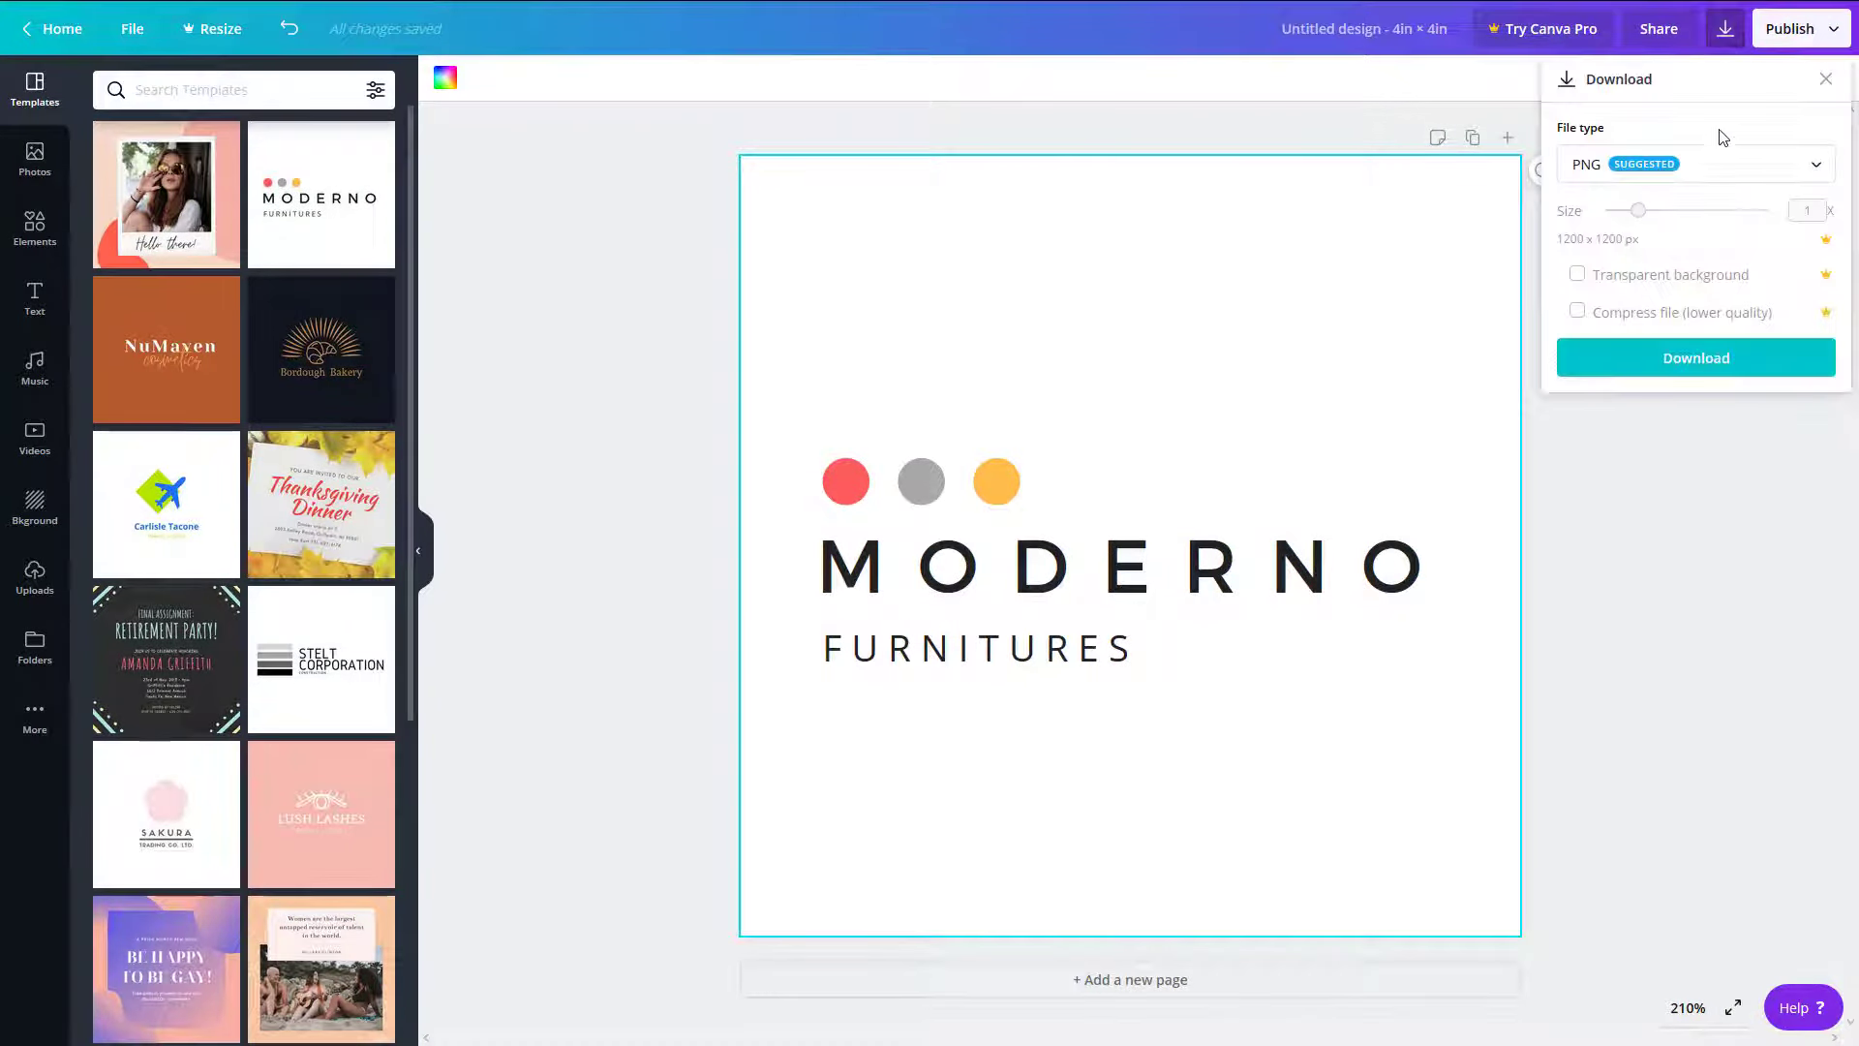
{"action": "left_click", "coordinate": [1769, 173]}
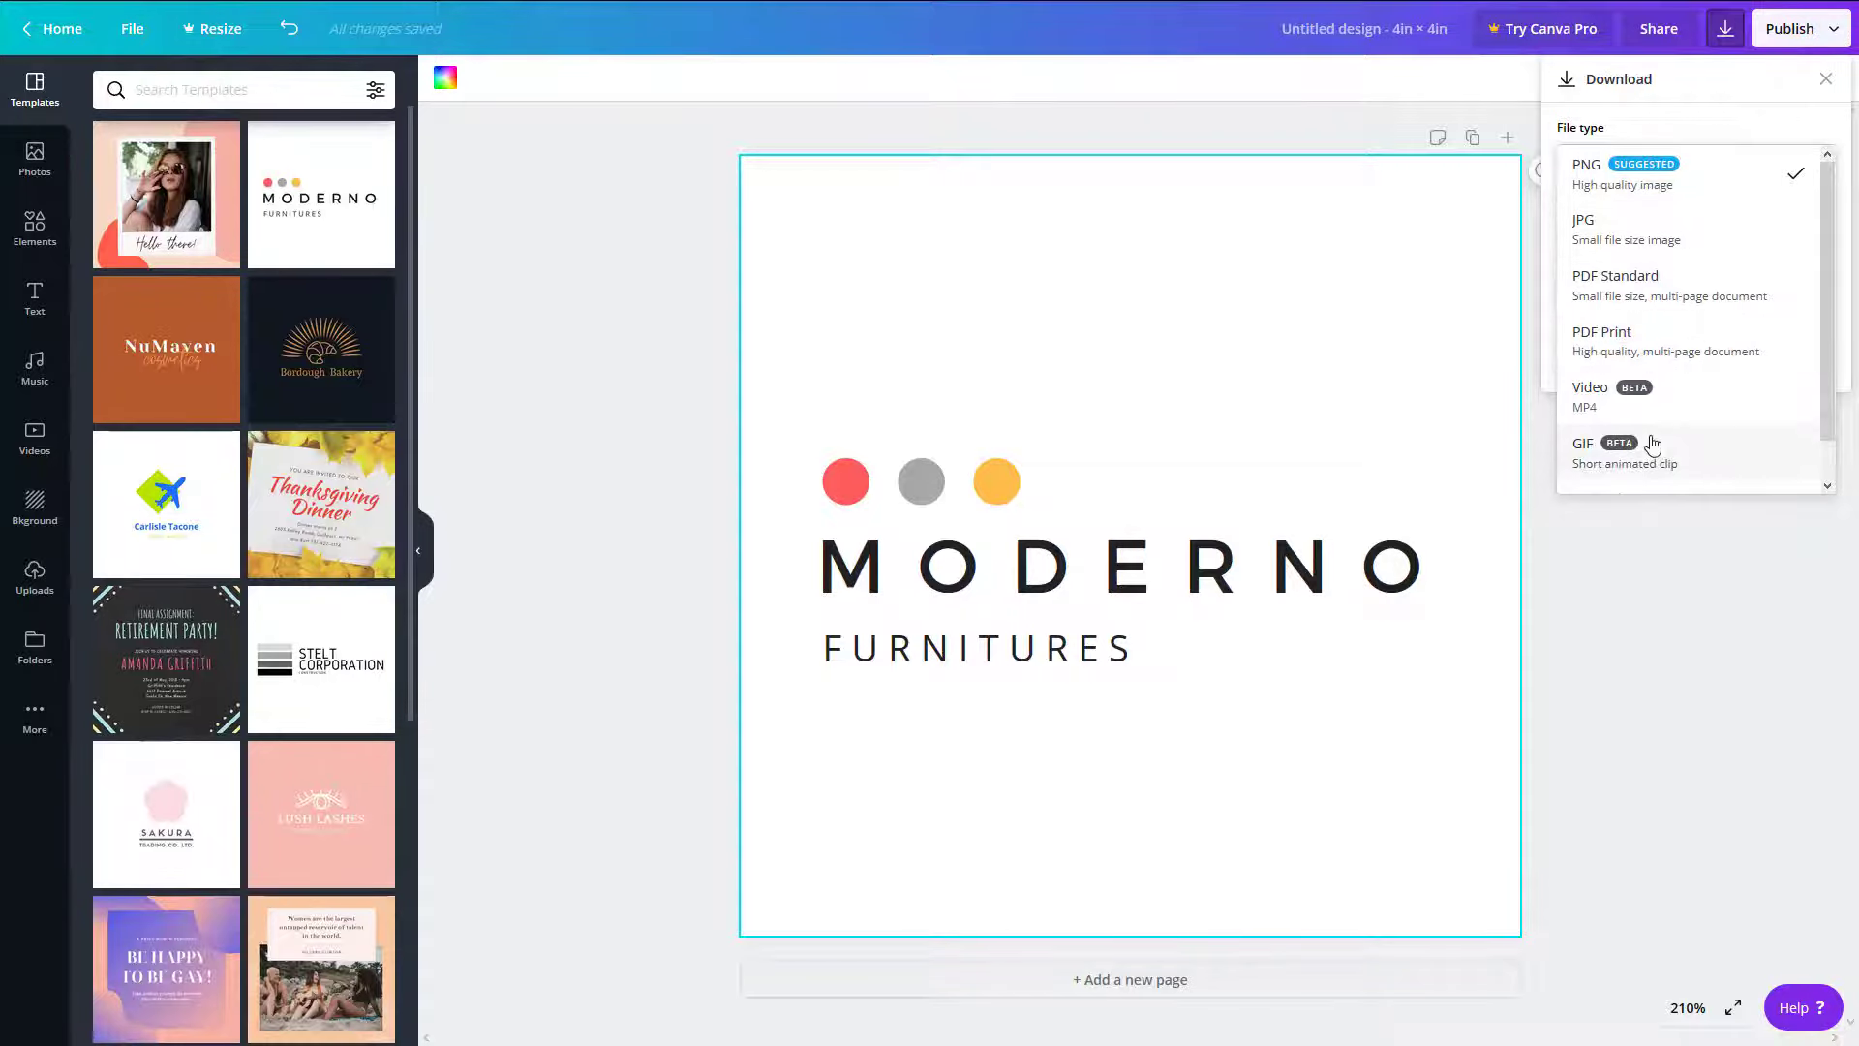
{"action": "left_click", "coordinate": [595, 371]}
{"action": "left_click", "coordinate": [654, 382]}
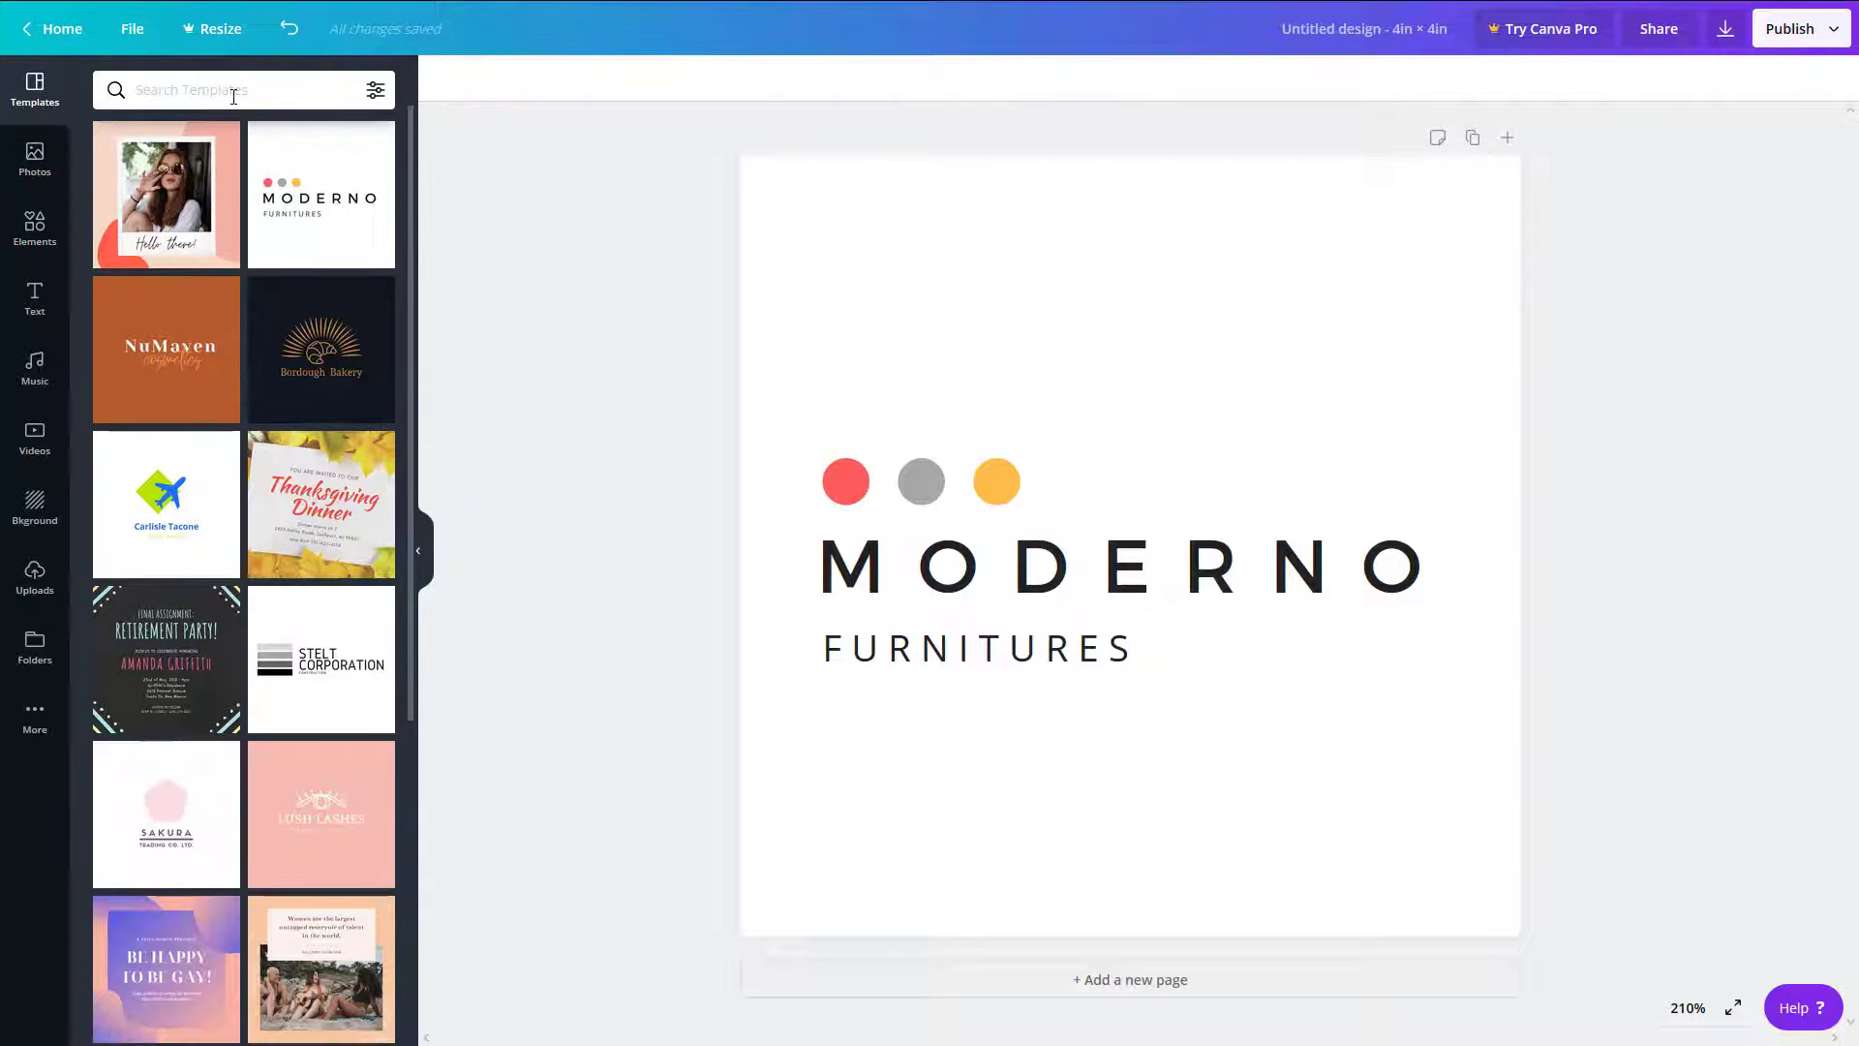
- Search the templates for "animation" and delete all MODERNO FURNITURES logo elements from the page
{"action": "type", "text": "animation"}
{"action": "key", "text": "Return"}
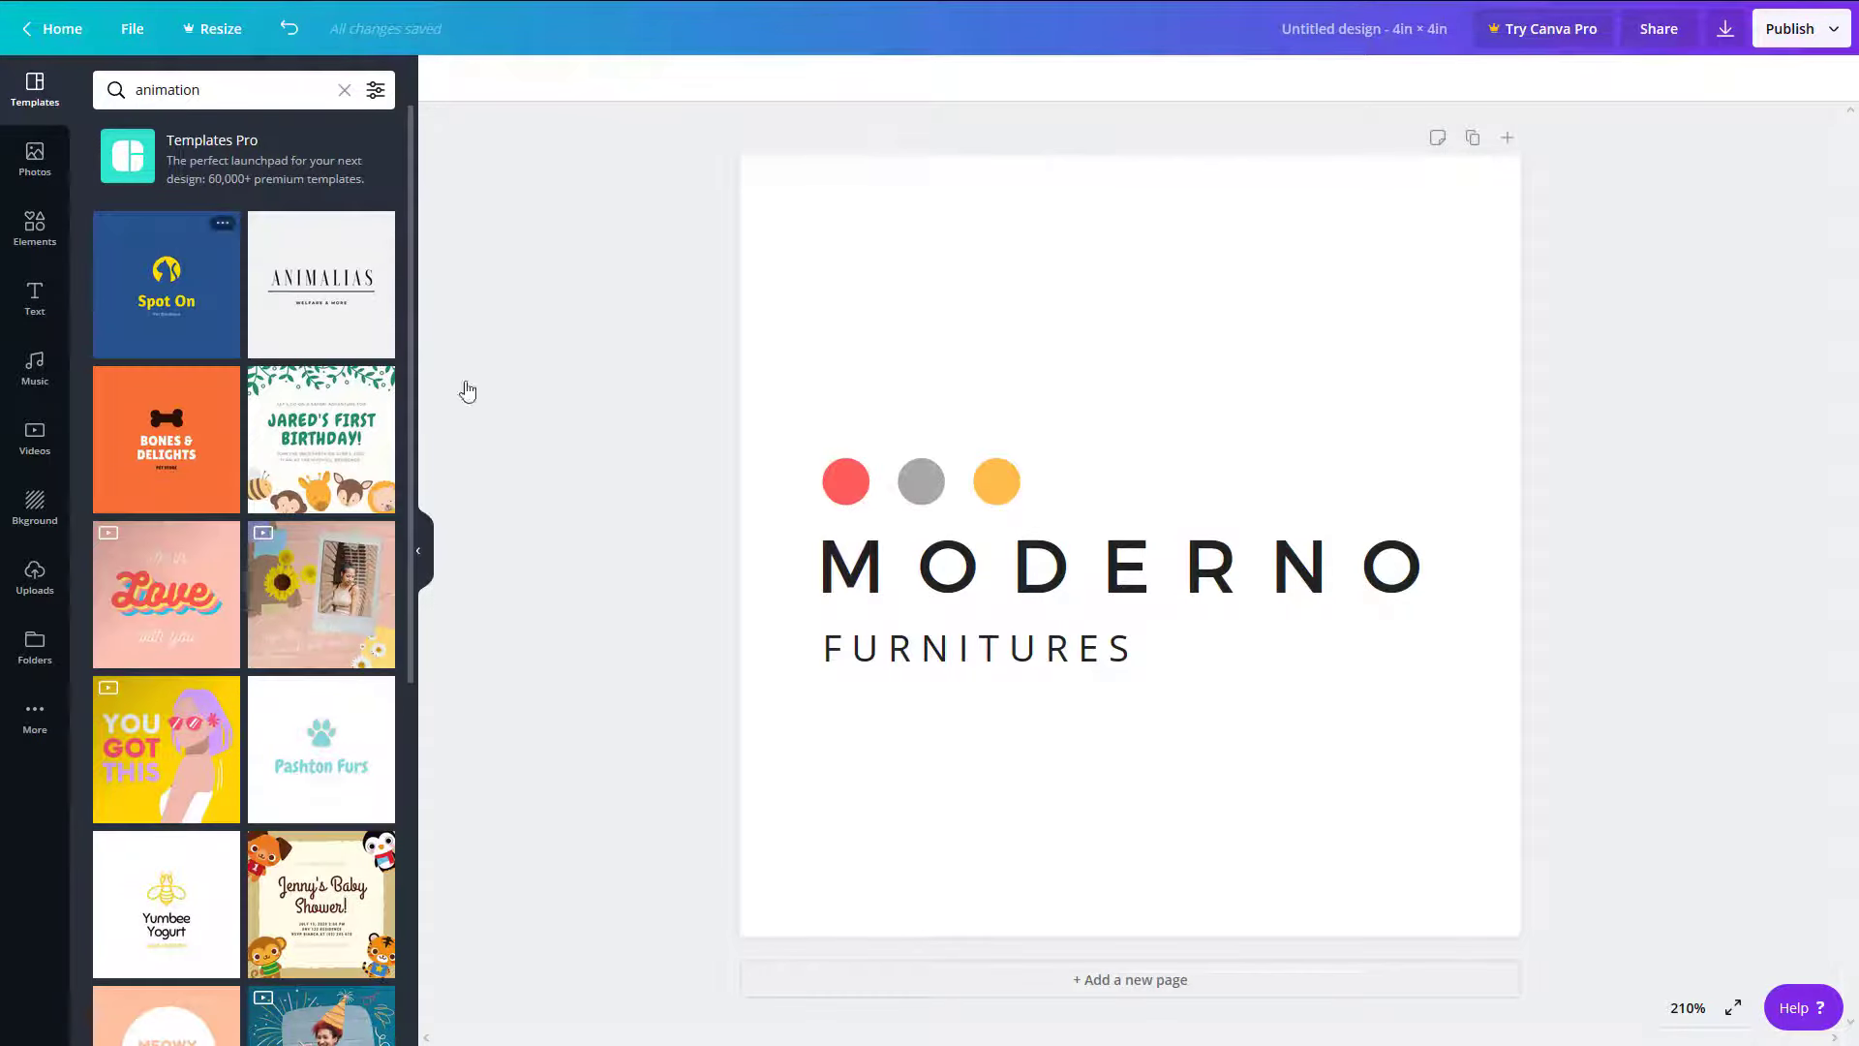
{"action": "left_click_drag", "start_coordinate": [774, 333], "coordinate": [1614, 871]}
{"action": "key", "text": "Delete"}
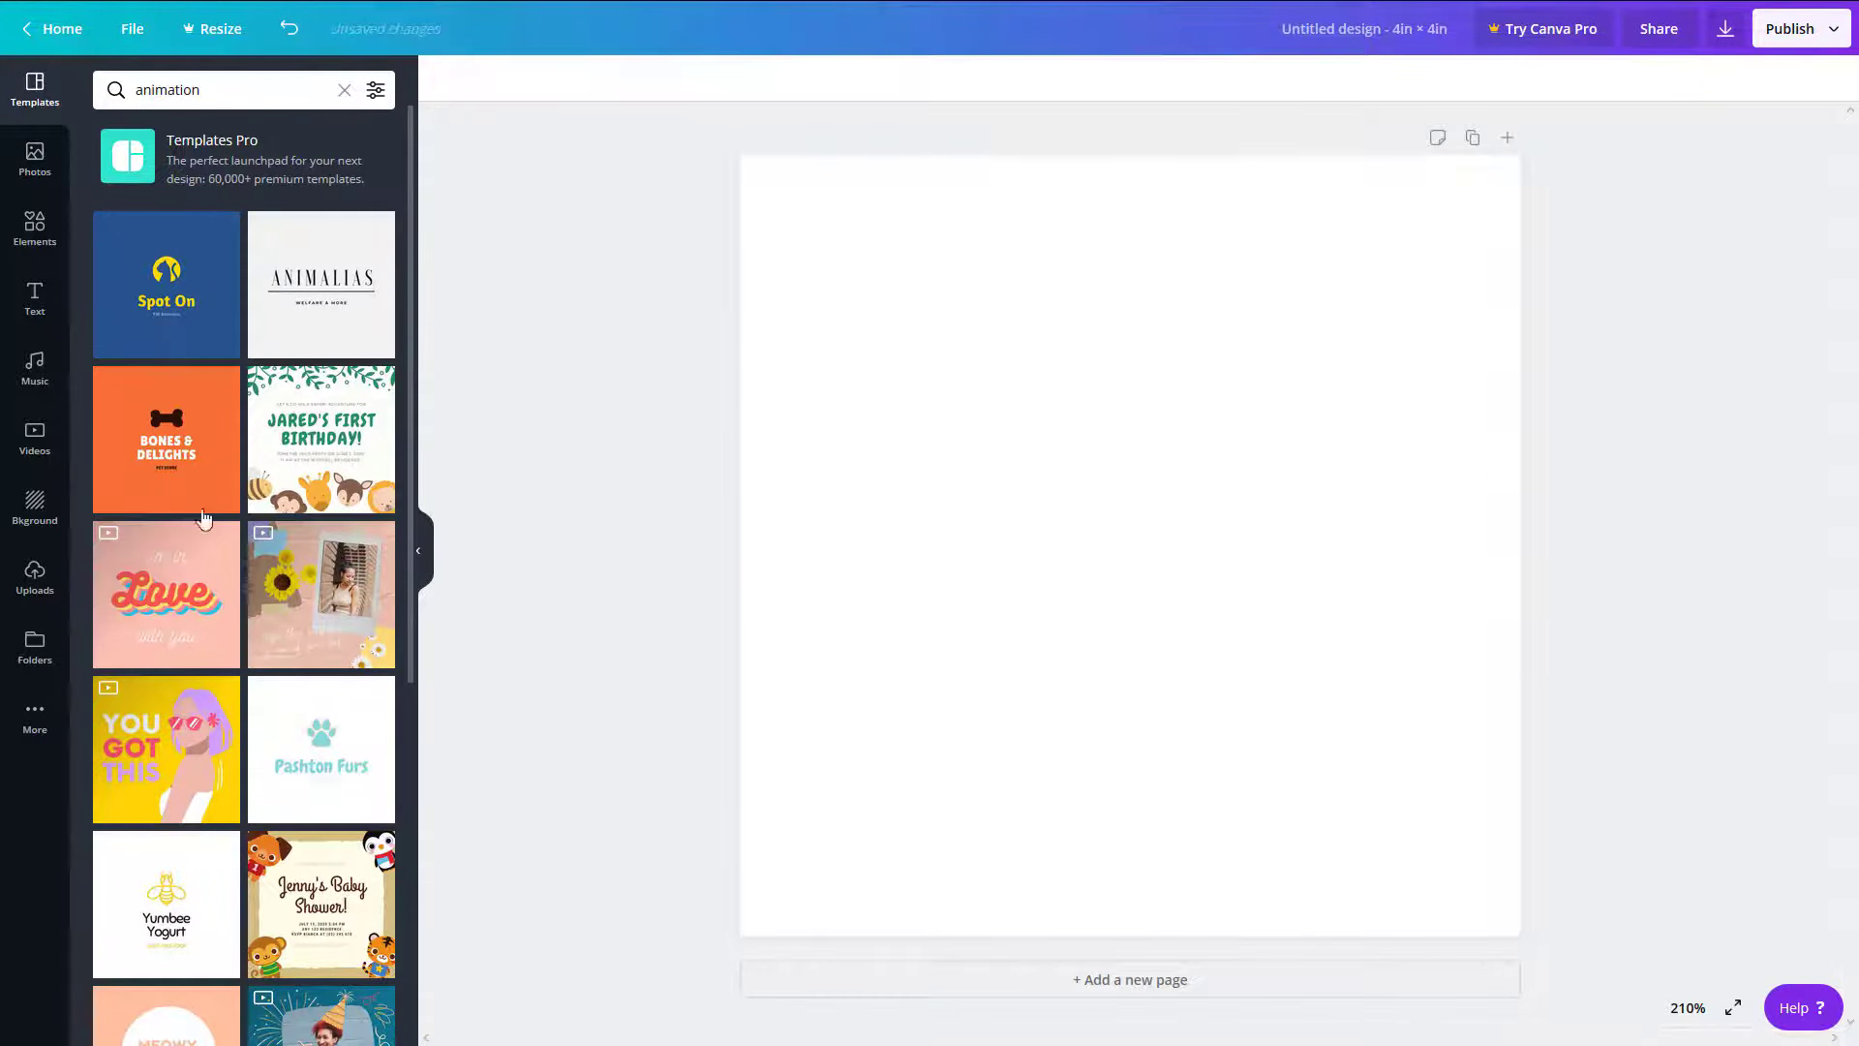
- Apply the Spot On template to the empty page, and delete its logo, texts and blue background
{"action": "left_click", "coordinate": [189, 319]}
{"action": "left_click", "coordinate": [1009, 560]}
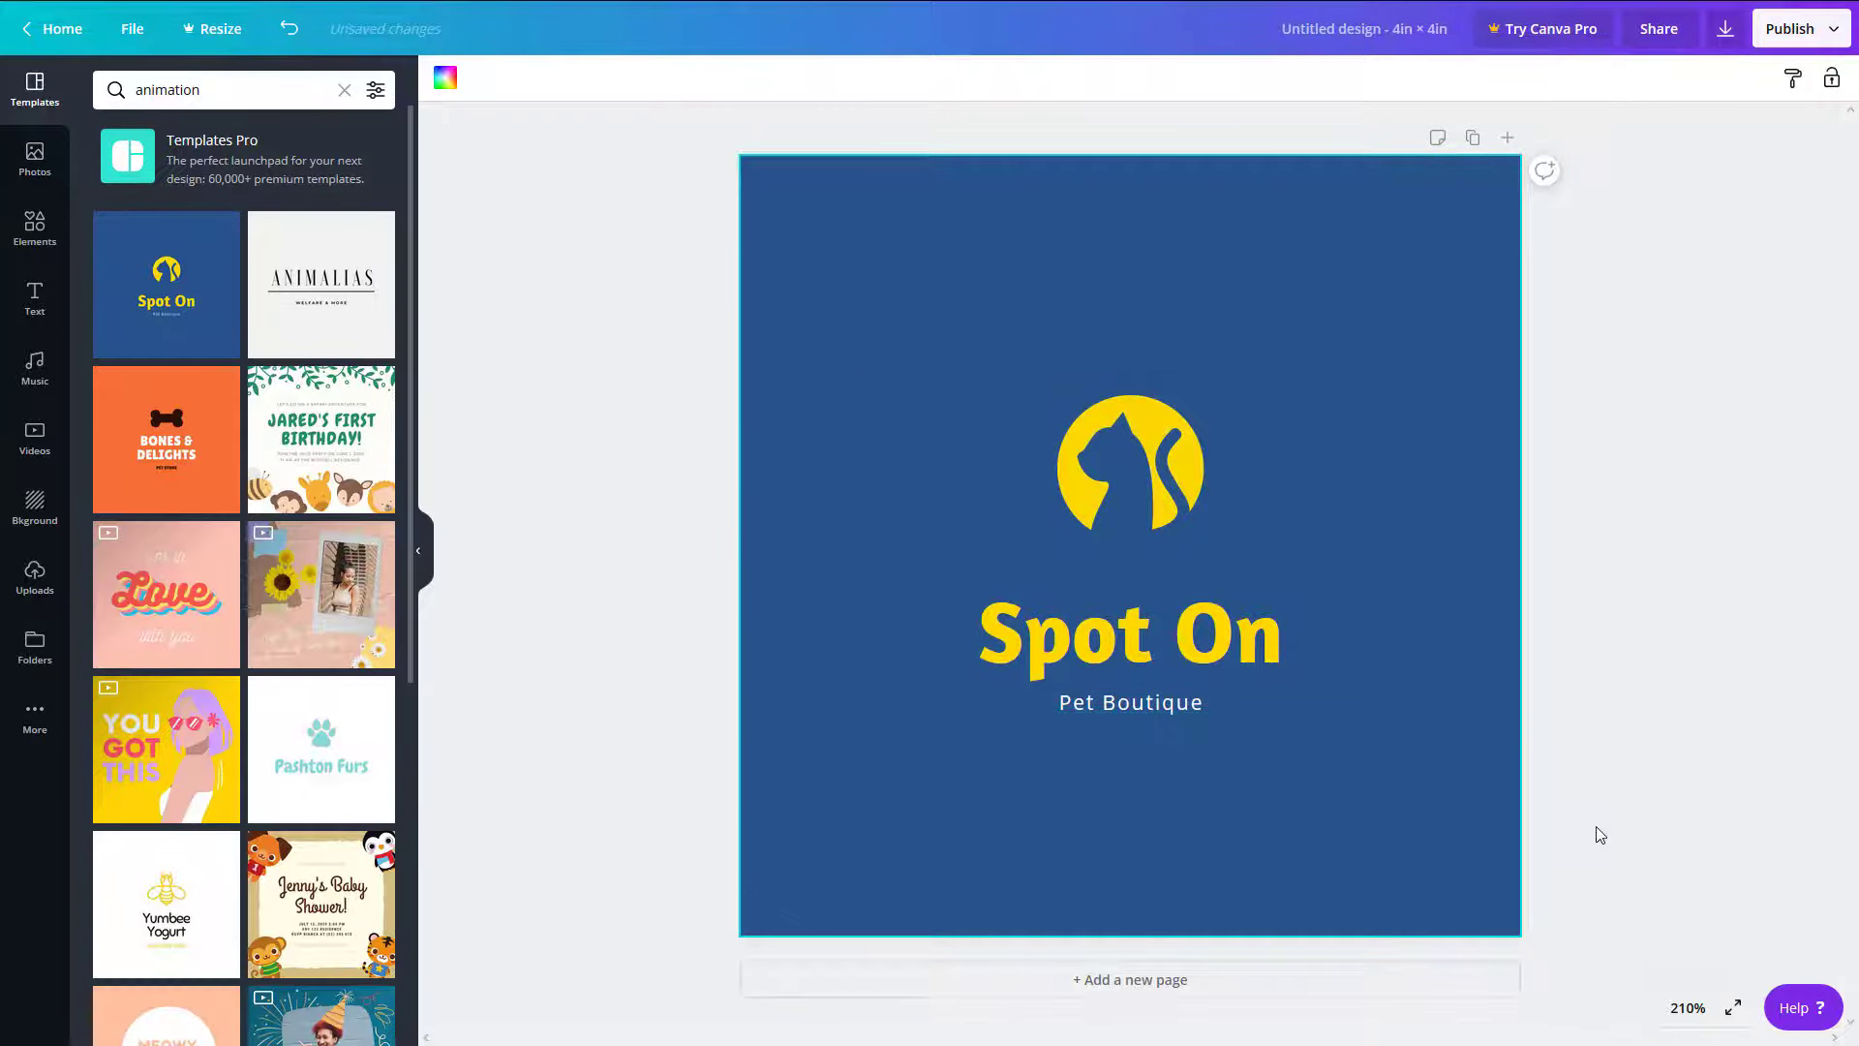
{"action": "left_click", "coordinate": [1155, 661]}
{"action": "key", "text": "Delete"}
{"action": "key", "text": "Delete"}
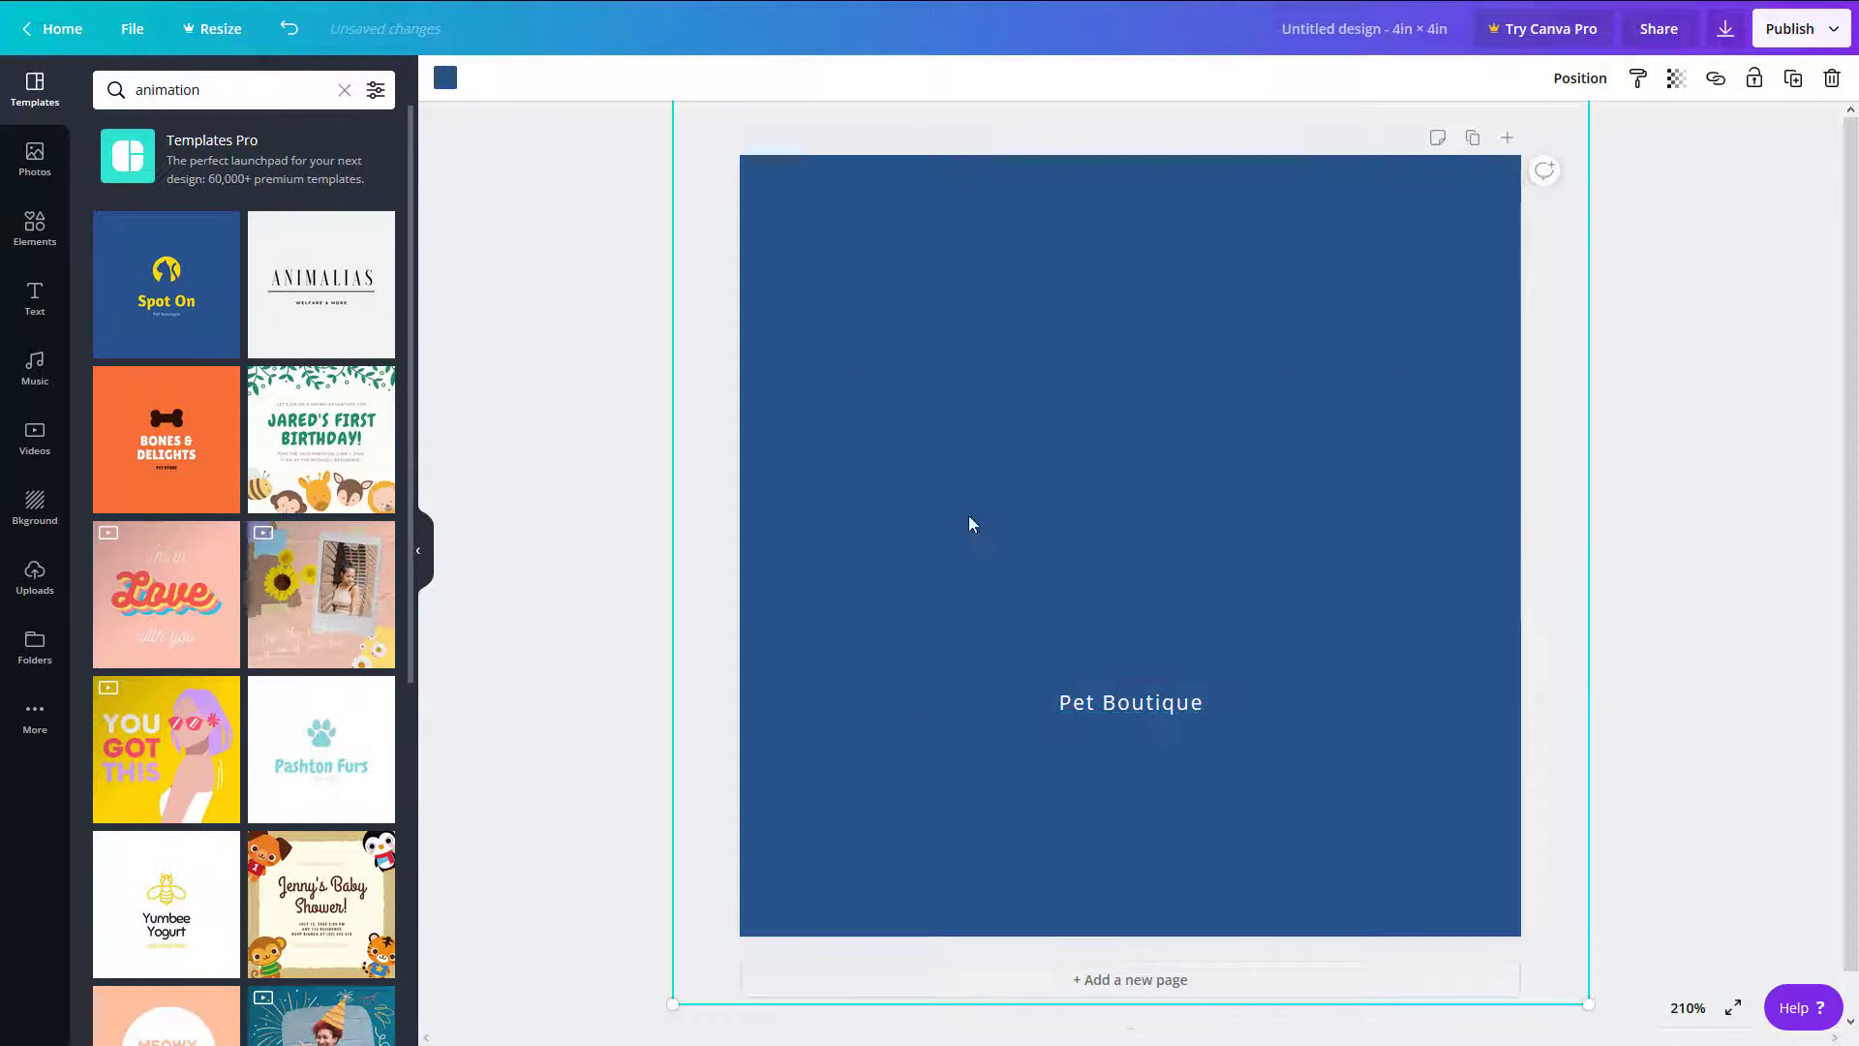
{"action": "key", "text": "Delete"}
{"action": "left_click", "coordinate": [1072, 700]}
{"action": "key", "text": "Delete"}
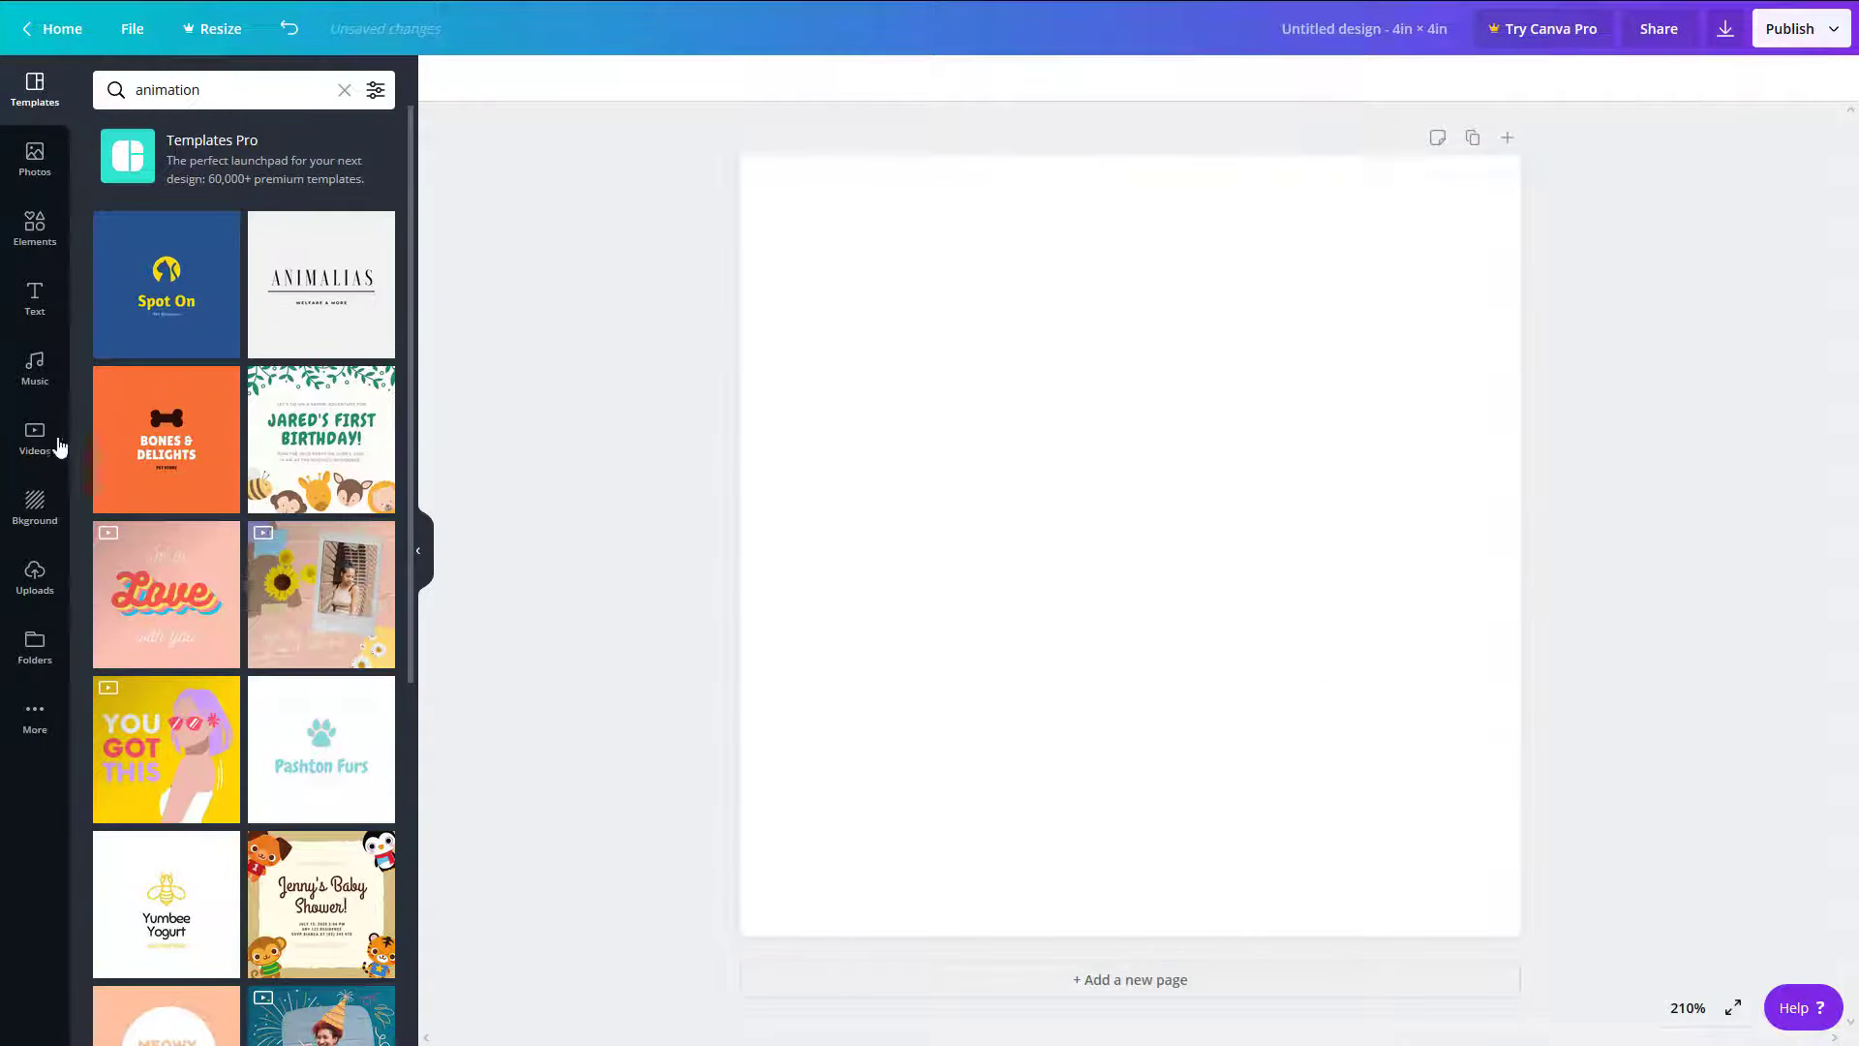
- Add the animated ice cream cone sticker and the colourful Love sticker to the empty page
{"action": "left_click", "coordinate": [30, 247]}
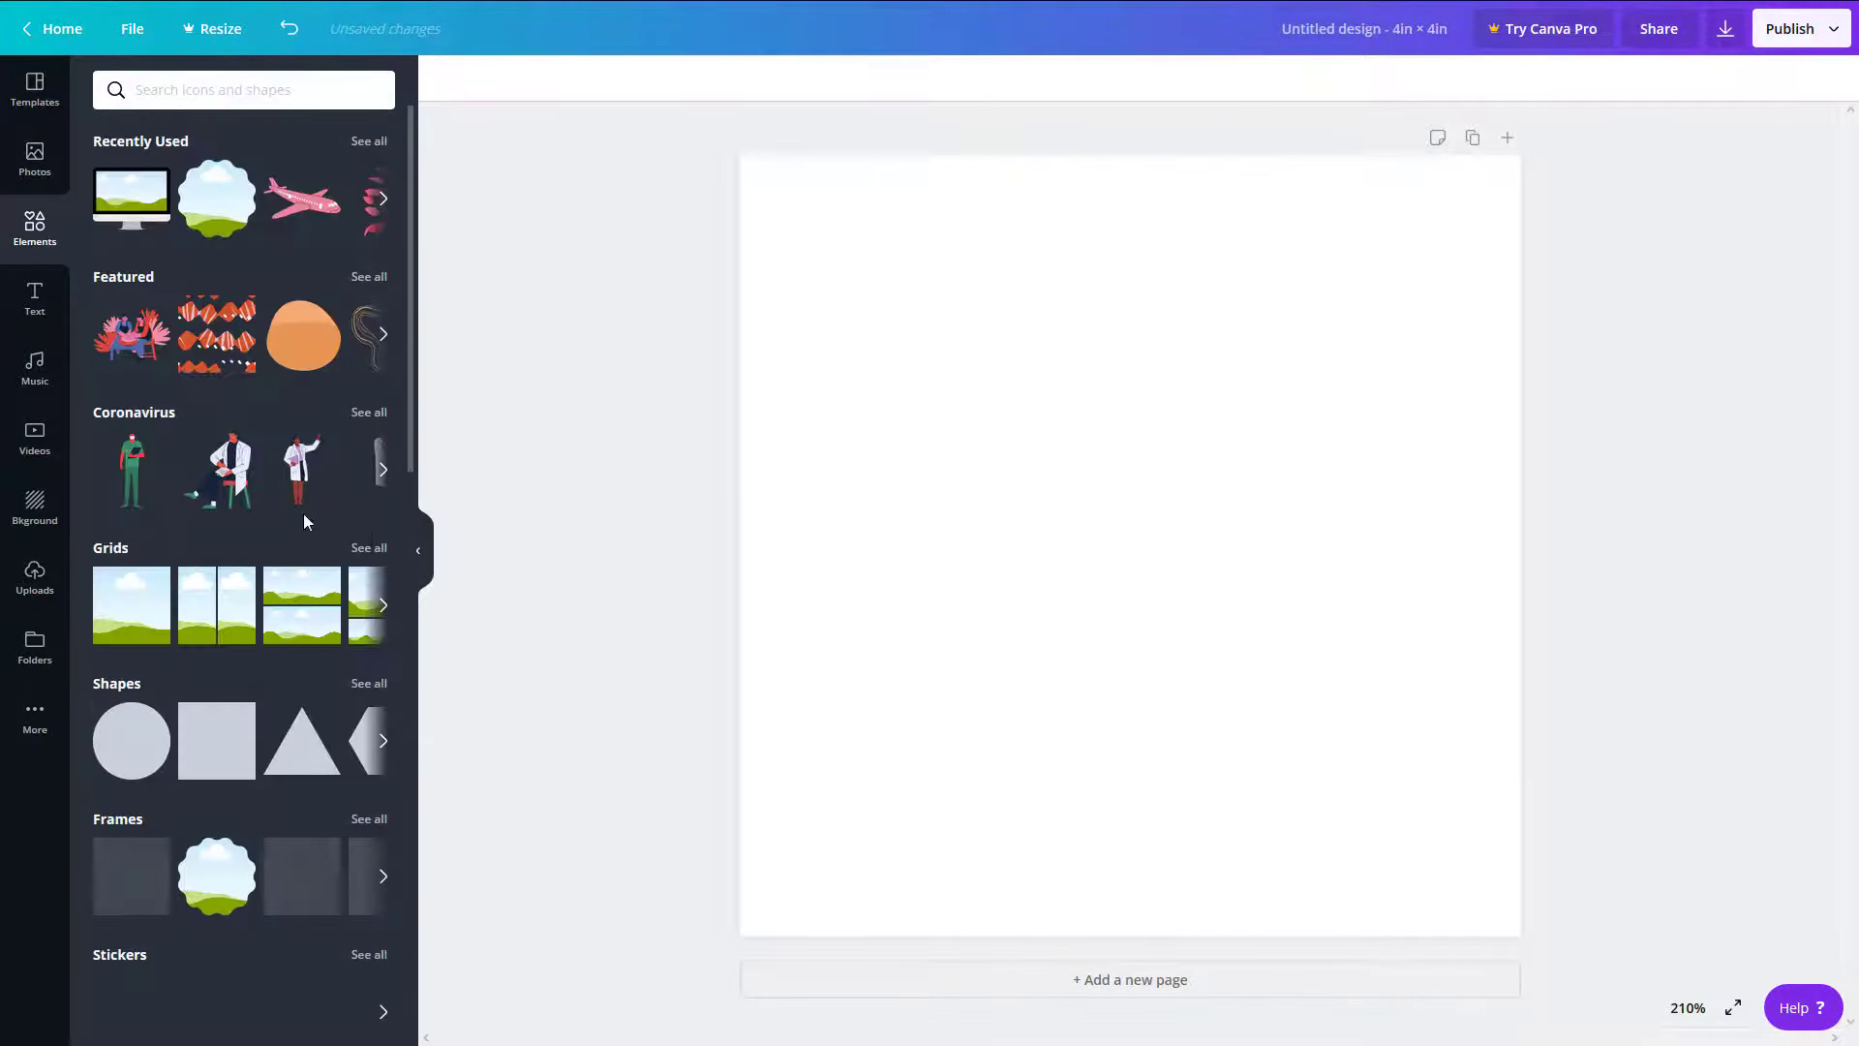
{"action": "scroll", "coordinate": [223, 494], "scroll_direction": "down", "scroll_amount": 7}
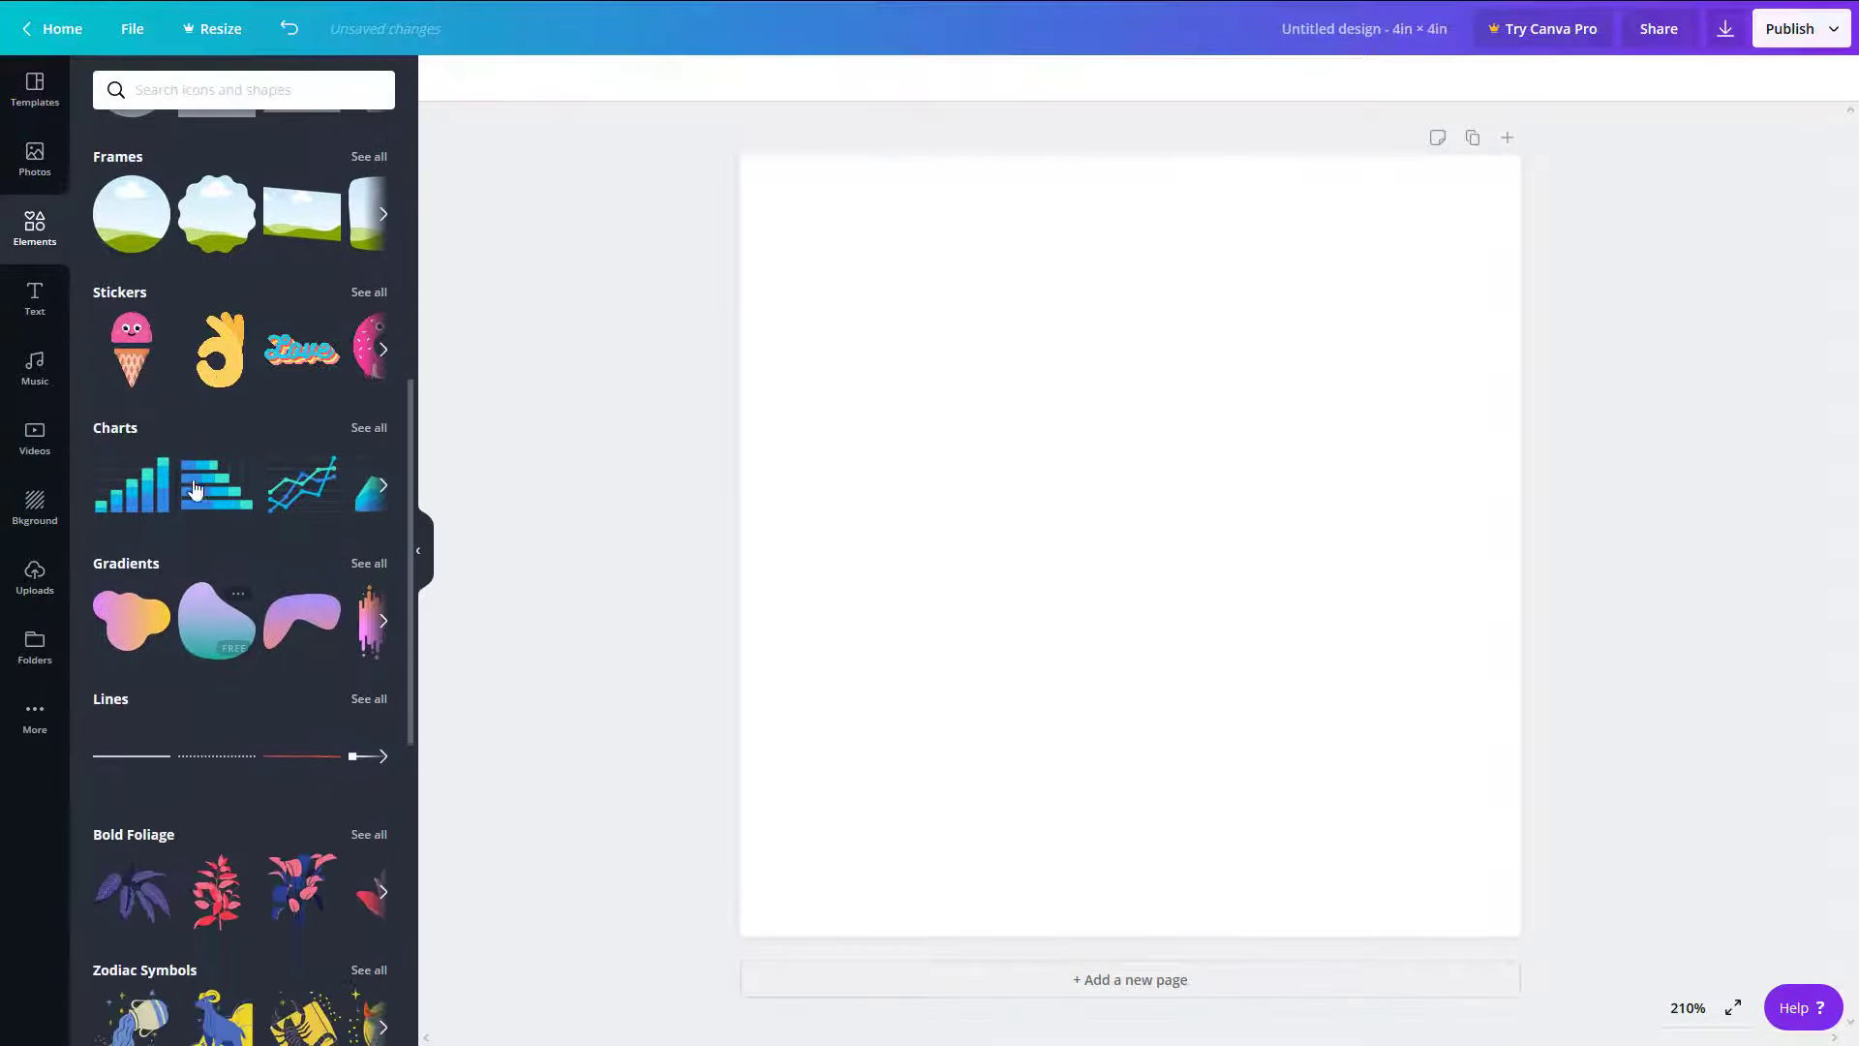
{"action": "left_click", "coordinate": [131, 349]}
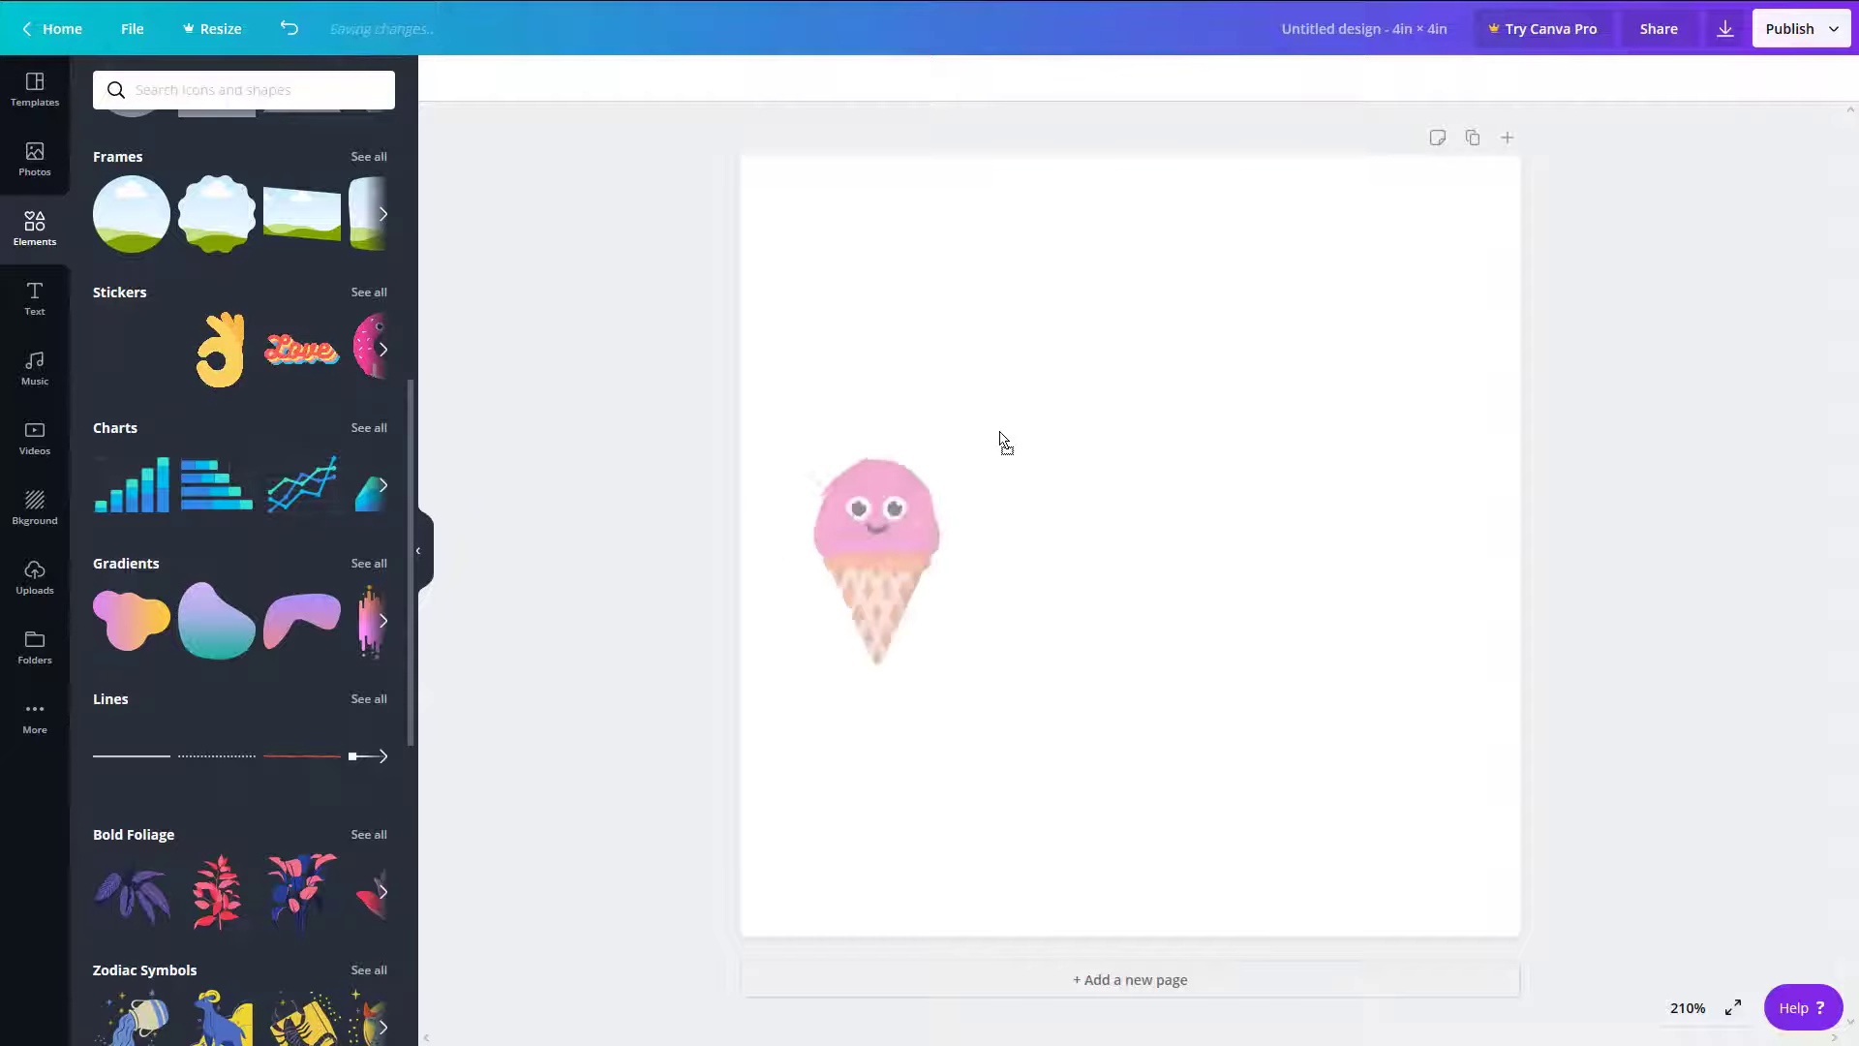
{"action": "left_click_drag", "start_coordinate": [301, 349], "coordinate": [1065, 608]}
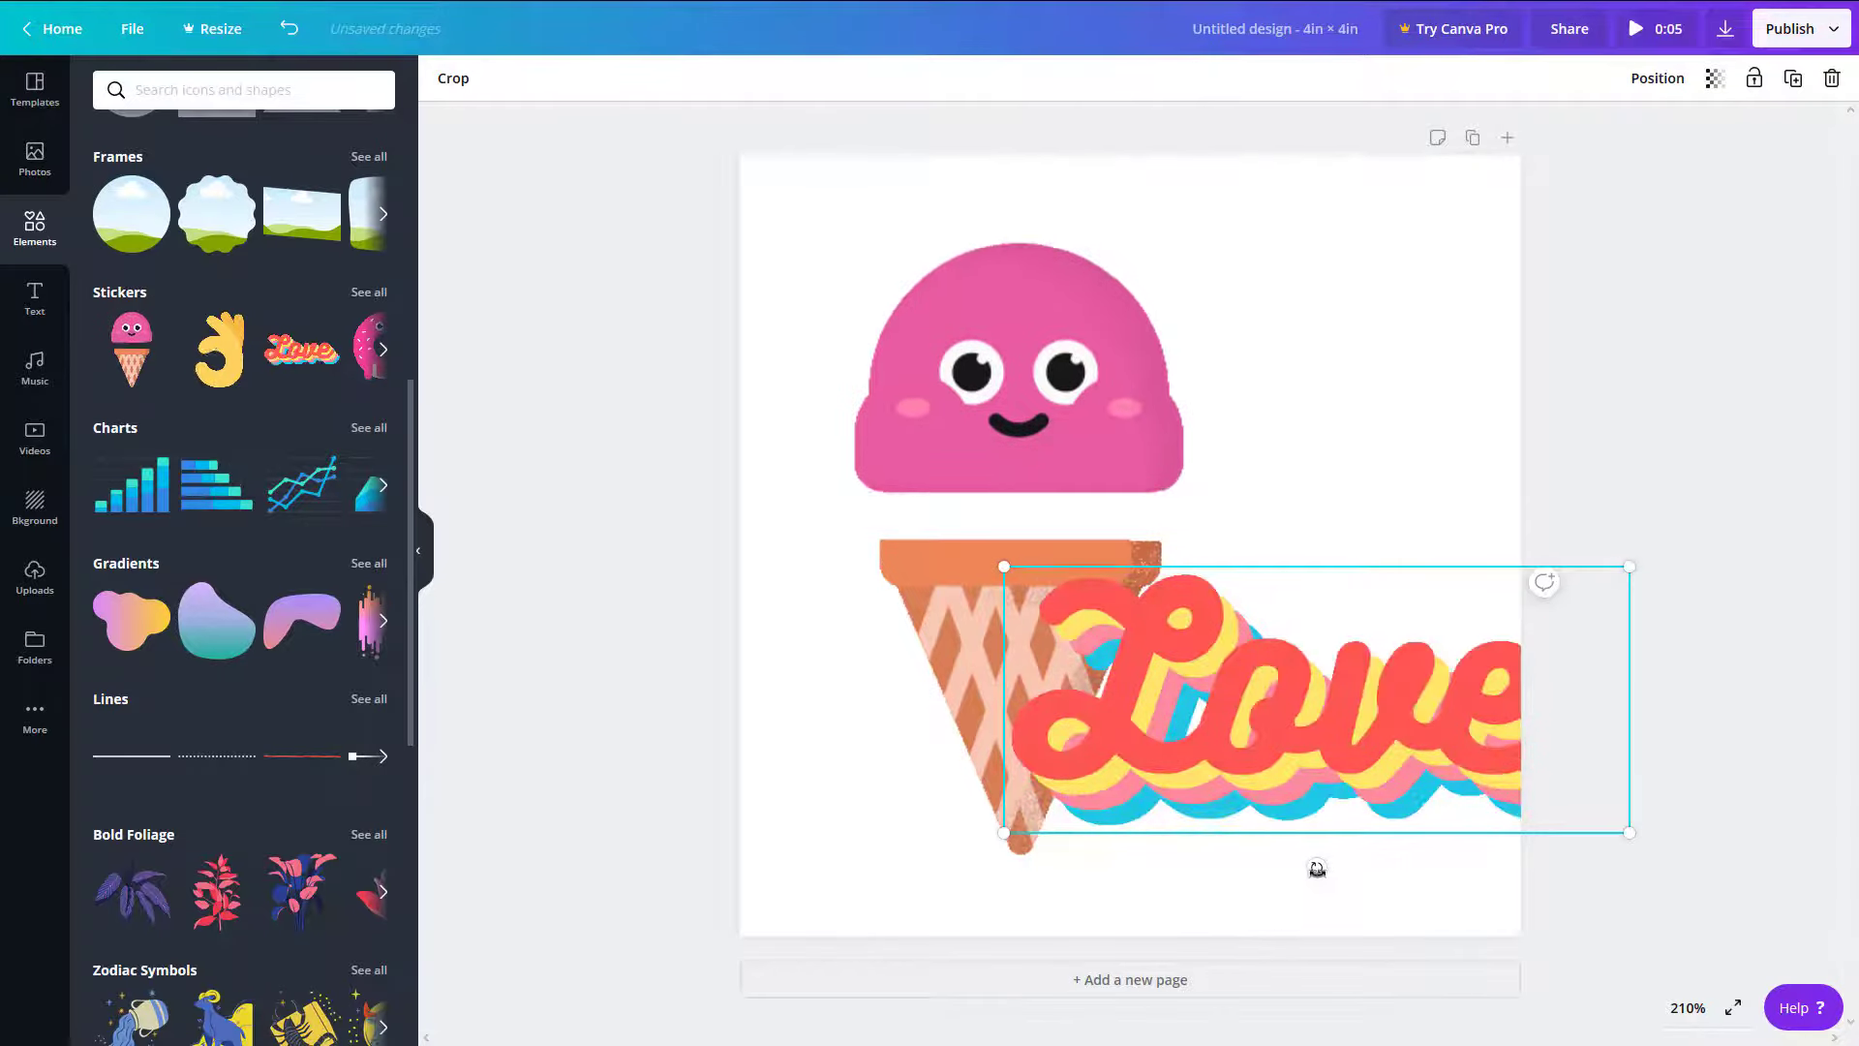
- Rotate the Love sticker until it runs steeply upwards and arrange it beside the ice cream cone on the page
{"action": "left_click_drag", "start_coordinate": [1316, 867], "coordinate": [1577, 731]}
{"action": "left_click_drag", "start_coordinate": [1336, 678], "coordinate": [1342, 532]}
{"action": "left_click_drag", "start_coordinate": [1009, 454], "coordinate": [977, 426]}
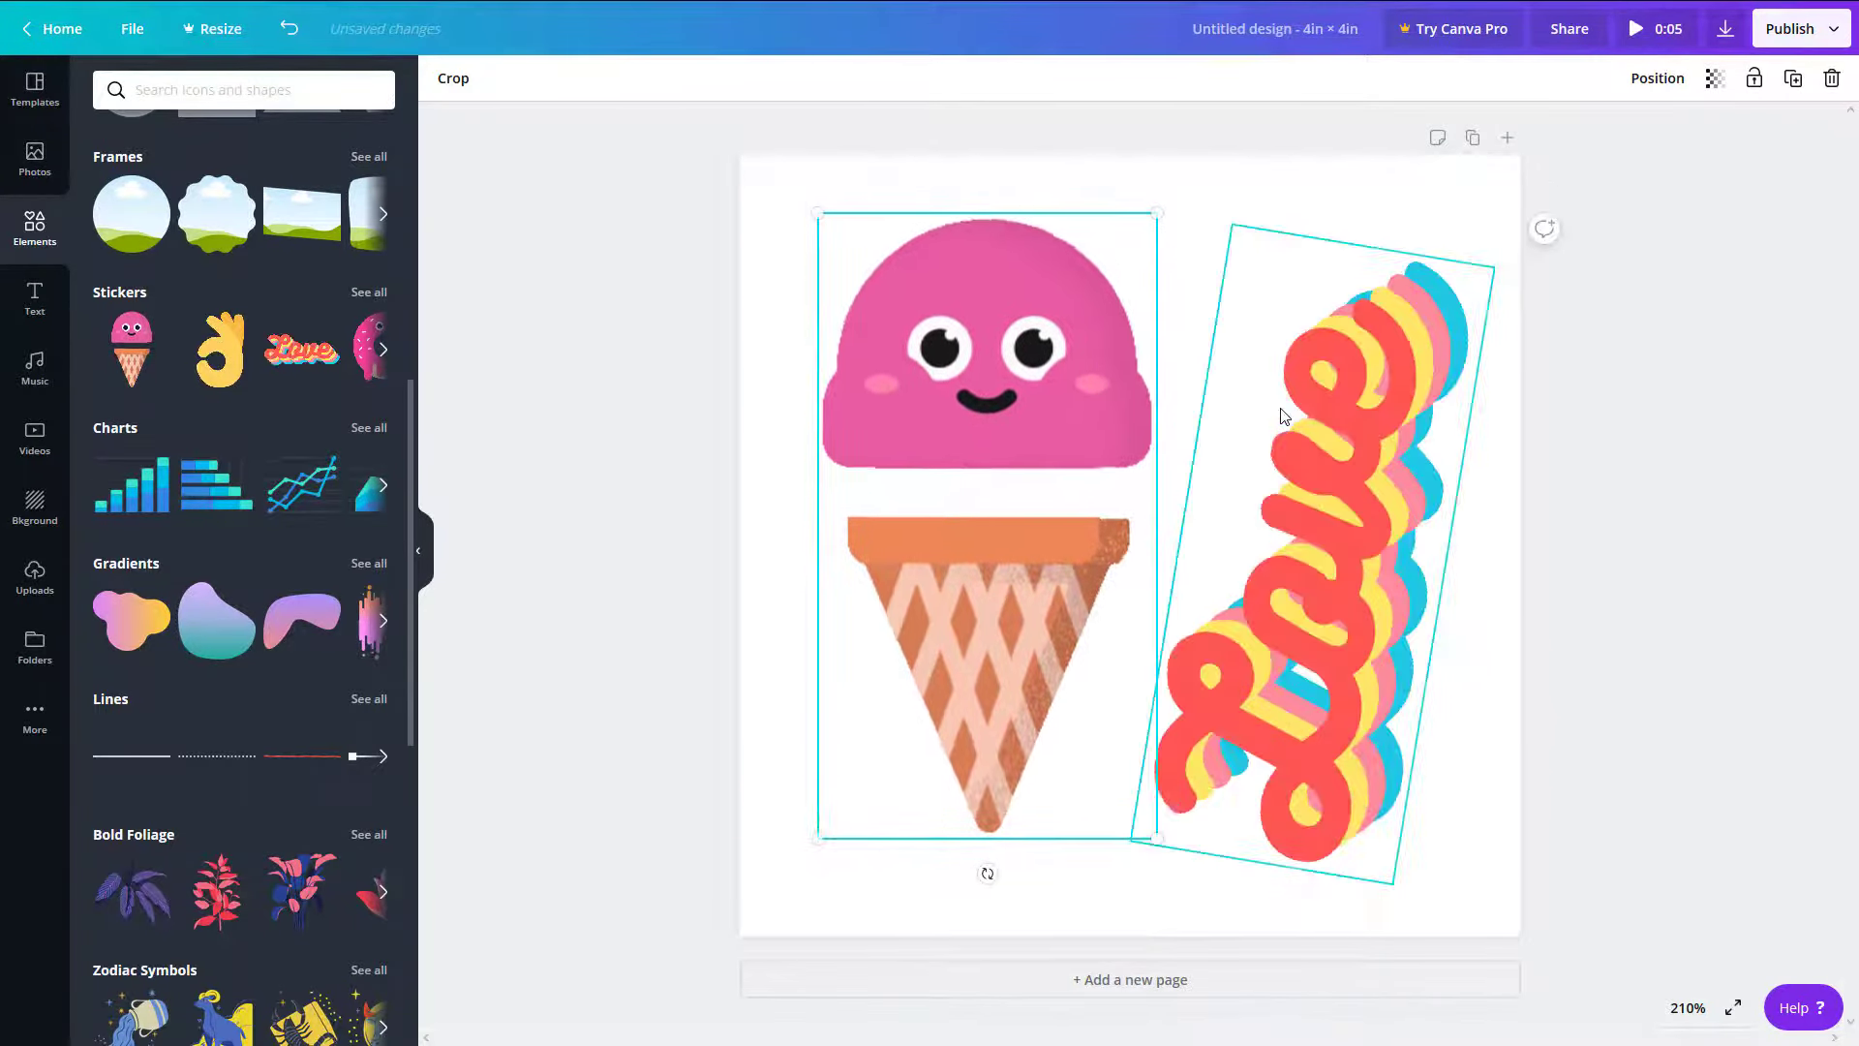
{"action": "left_click", "coordinate": [1231, 380], "text": "shift"}
{"action": "left_click", "coordinate": [1230, 380]}
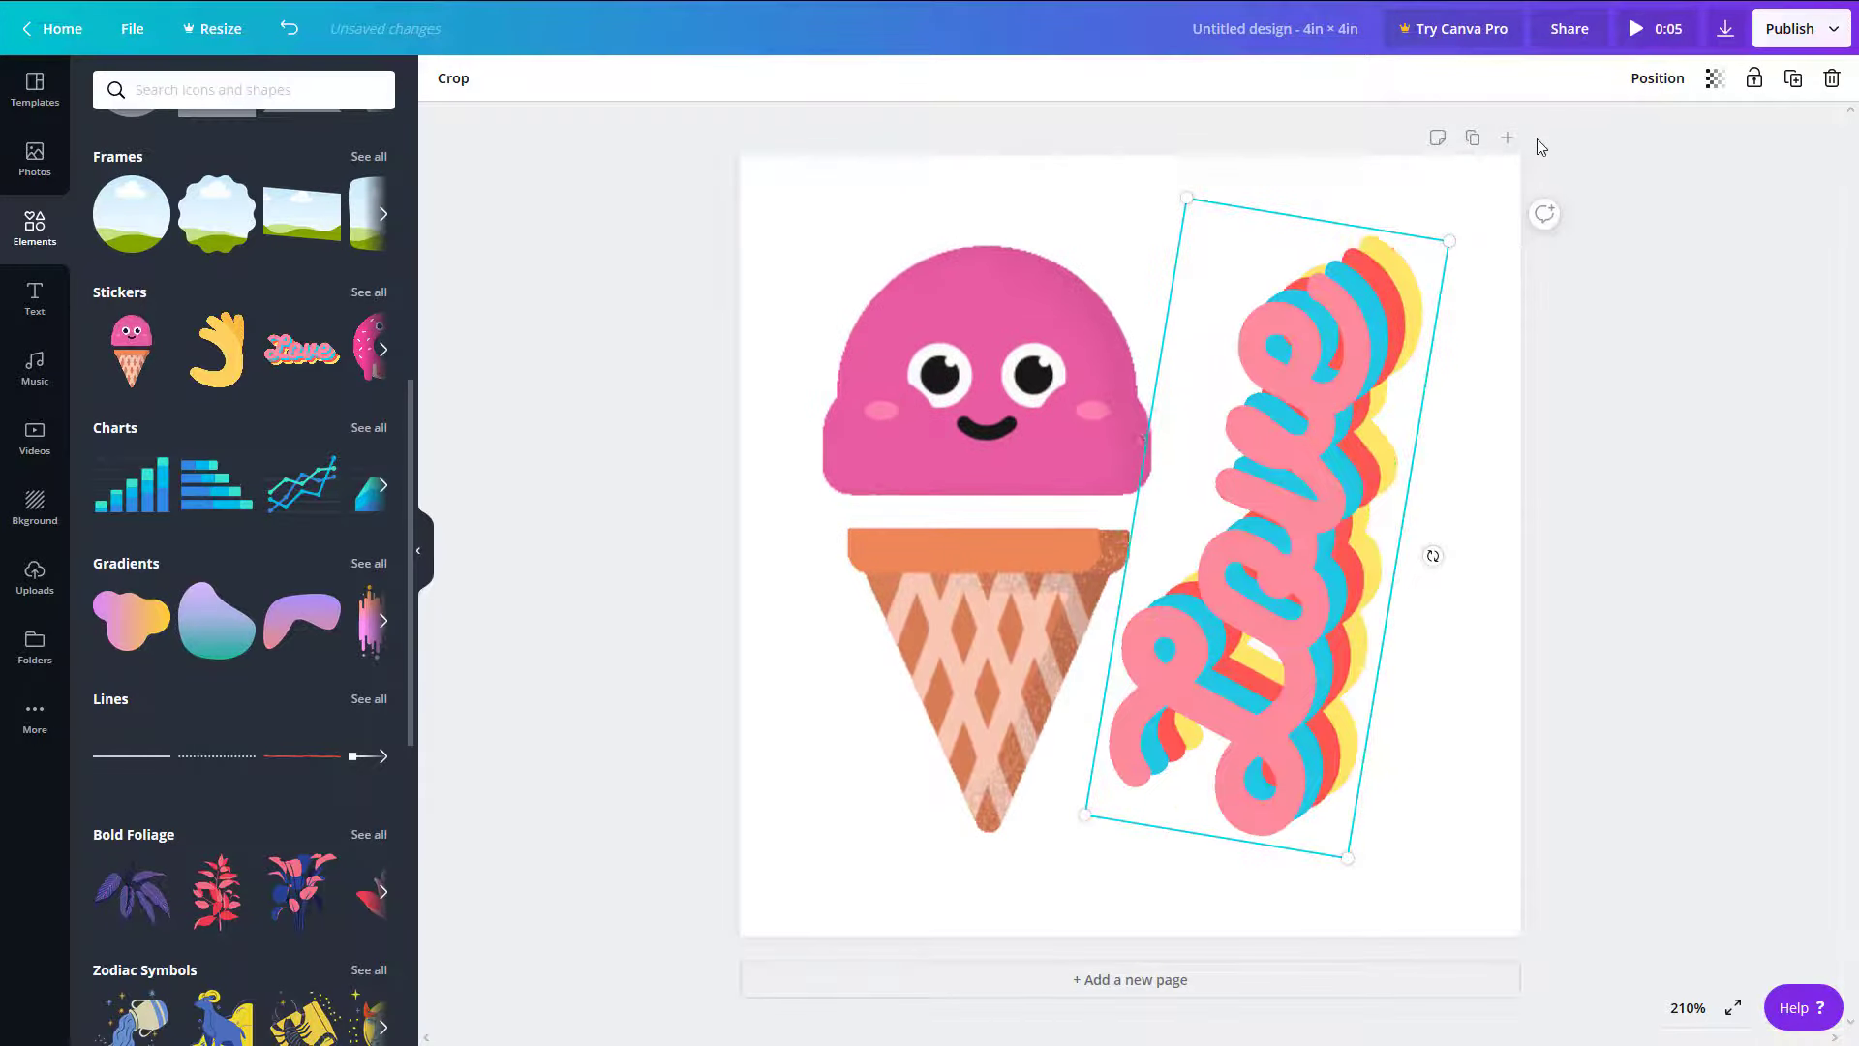
- Download the sticker design as a GIF and open the file with Photos
{"action": "left_click", "coordinate": [1725, 28]}
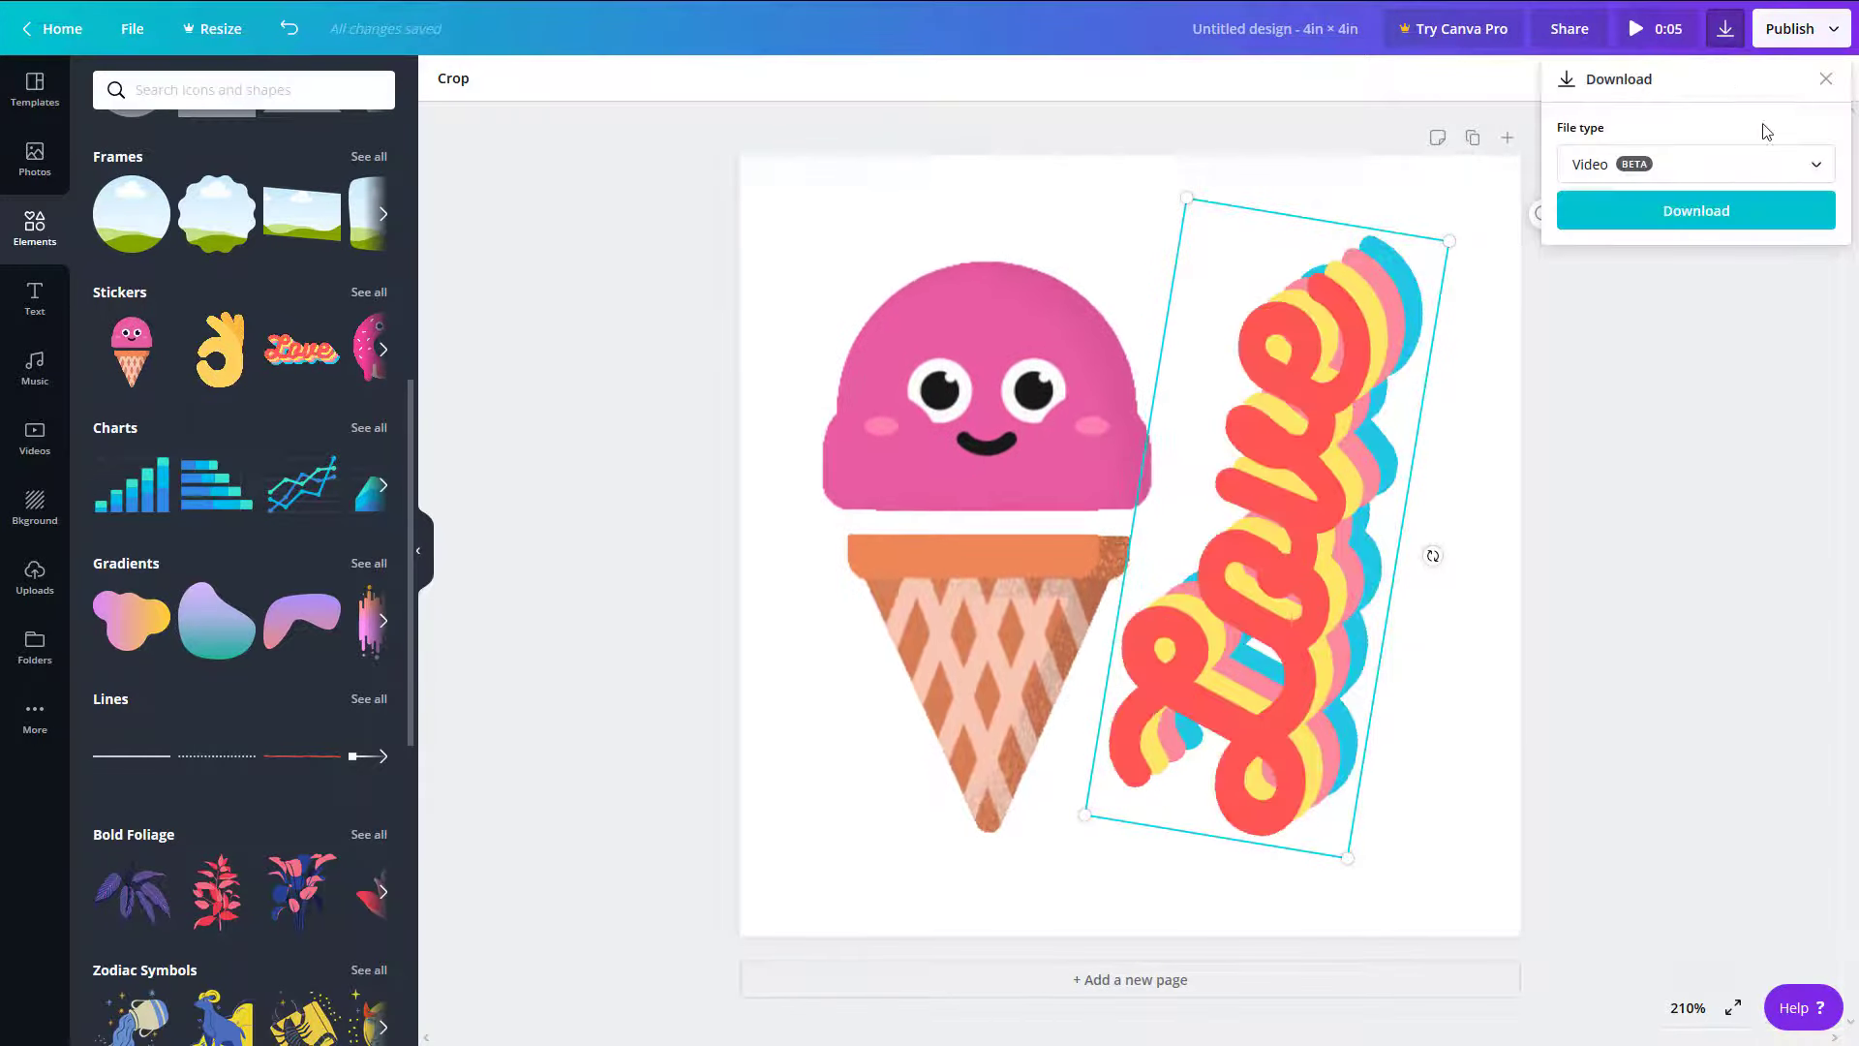
{"action": "left_click", "coordinate": [1764, 171]}
{"action": "scroll", "coordinate": [1674, 94], "scroll_direction": "up", "scroll_amount": 2}
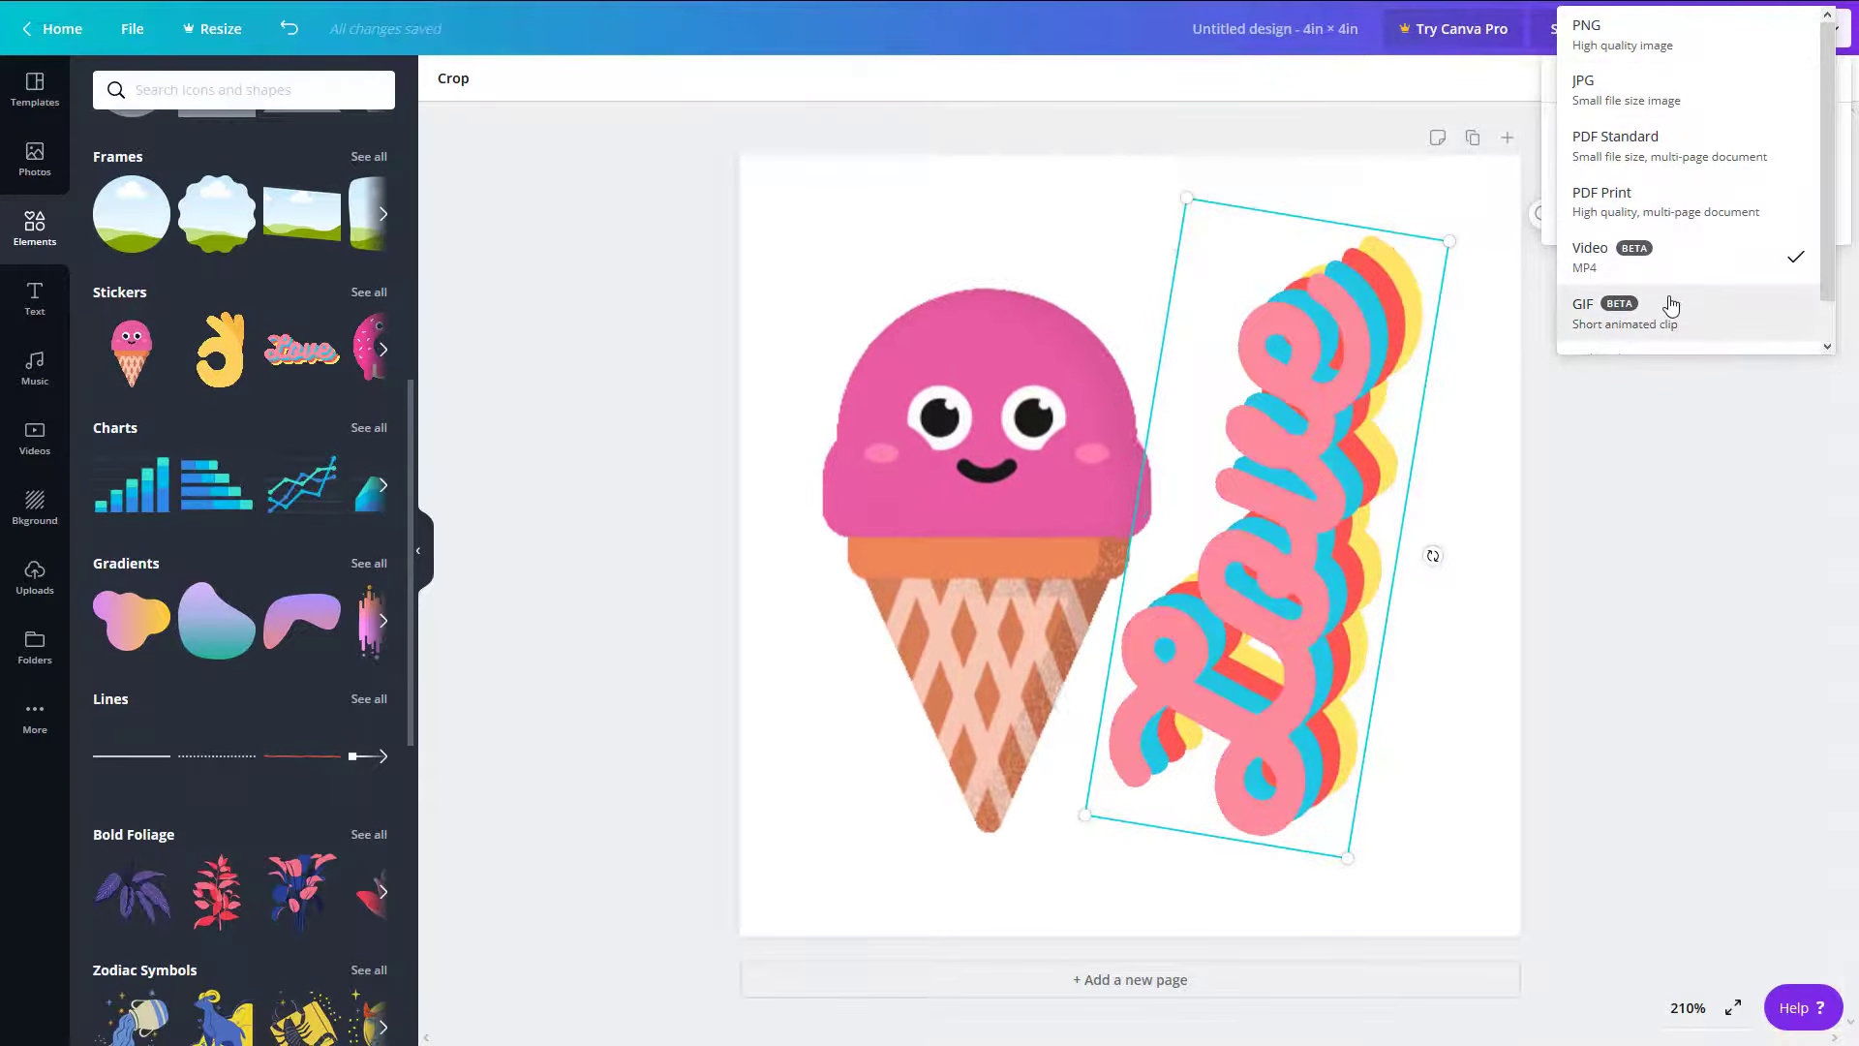
{"action": "left_click", "coordinate": [1671, 306]}
{"action": "left_click", "coordinate": [1651, 218]}
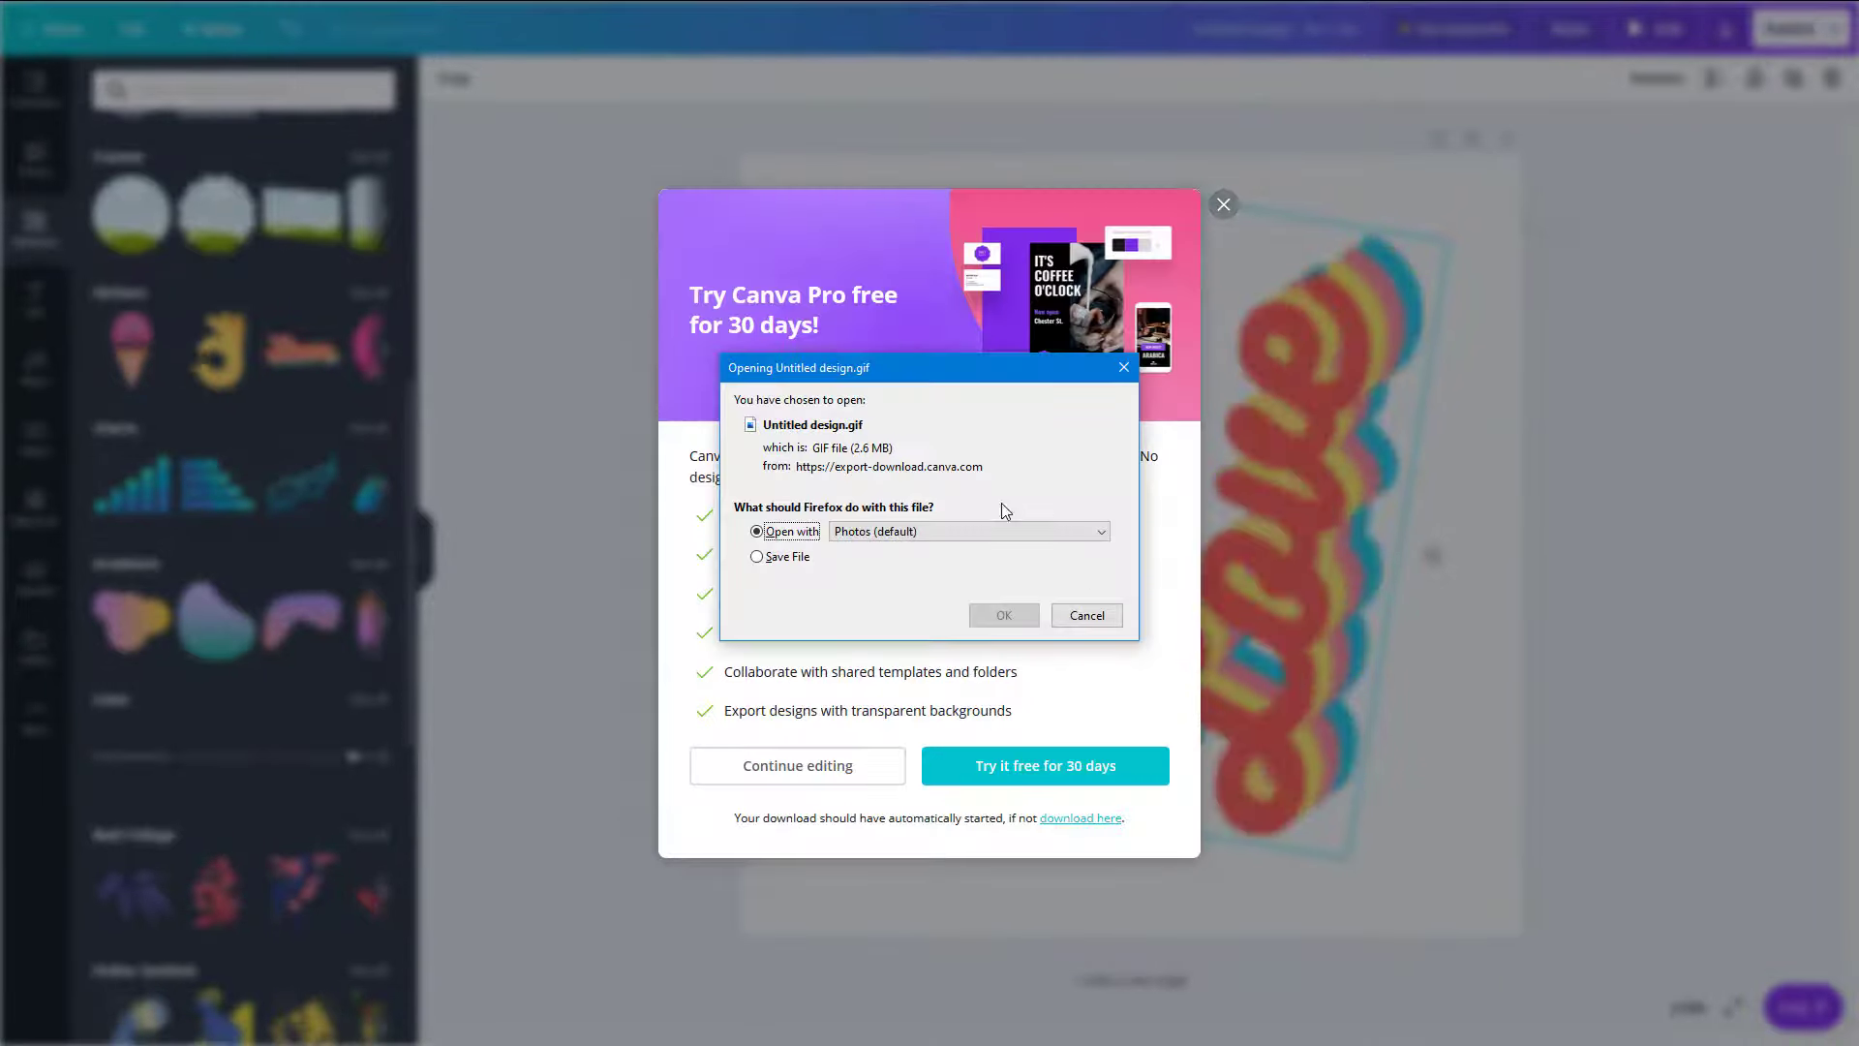
{"action": "left_click", "coordinate": [1004, 616]}
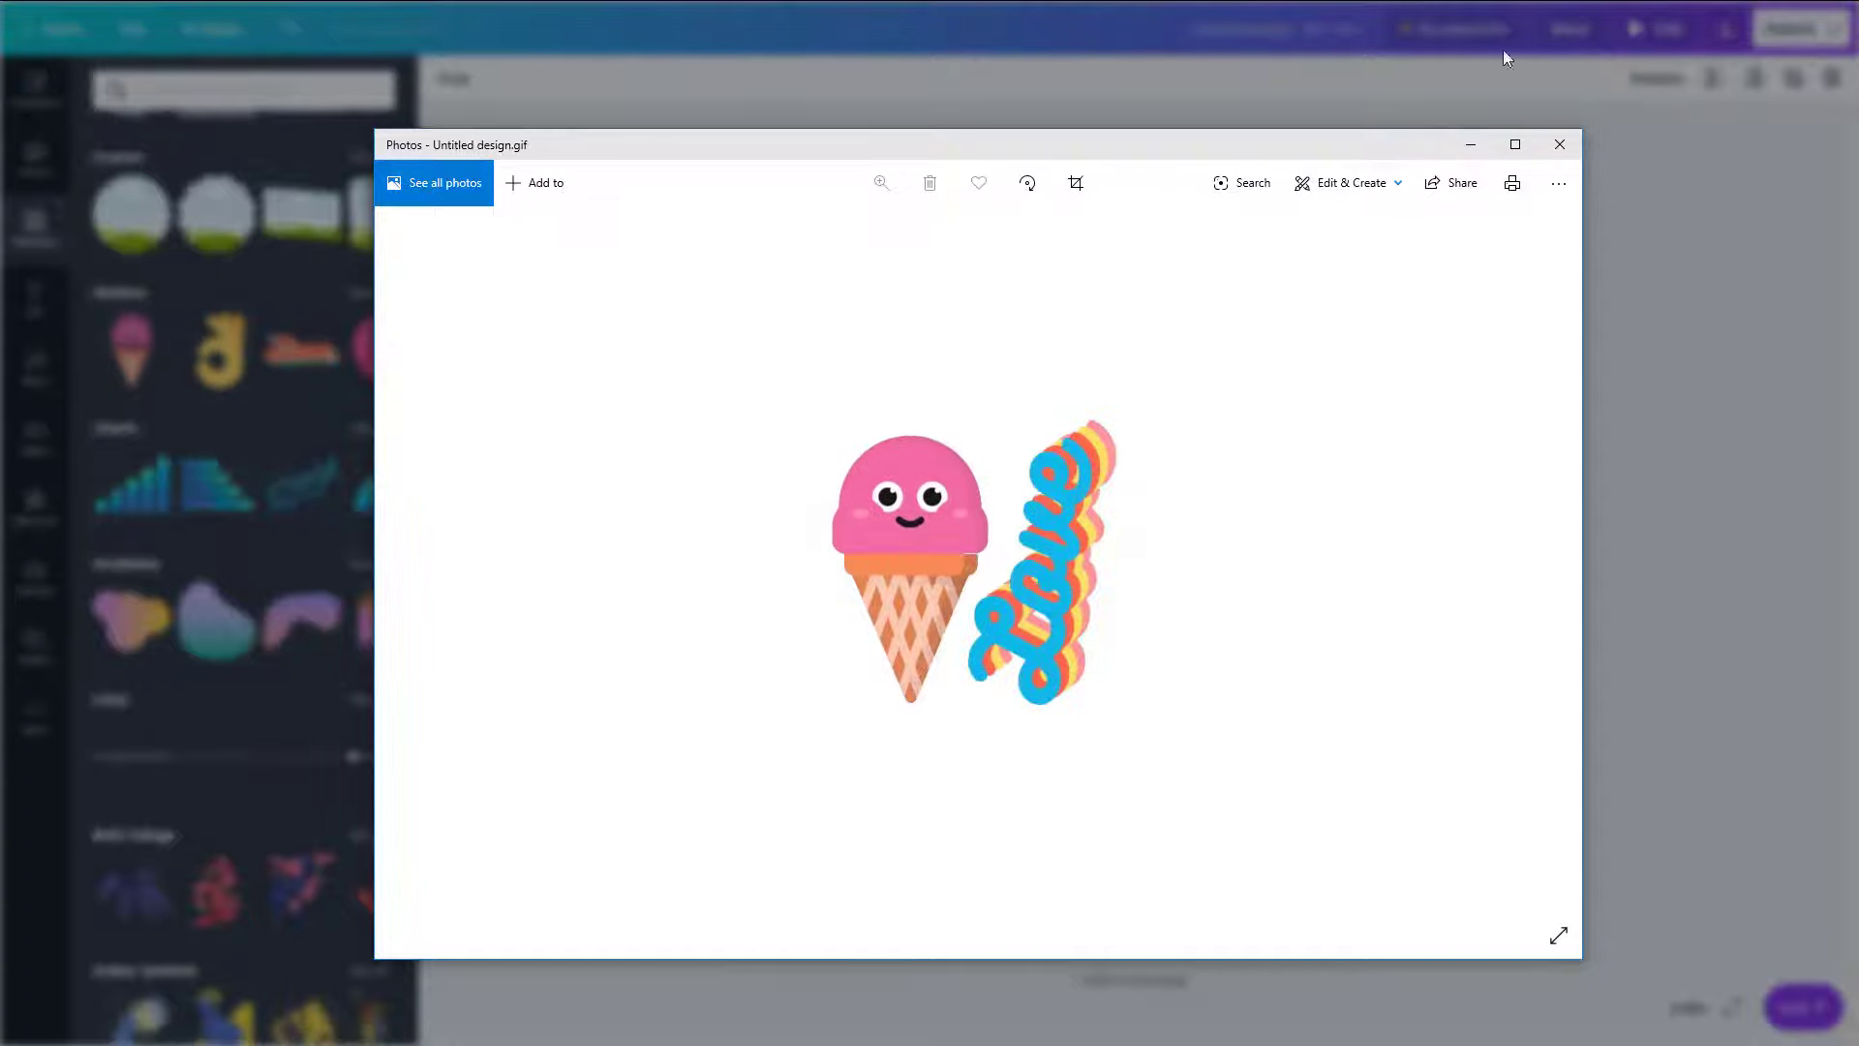
- View the animated GIF in a maximized window, and close the file and the Canva Pro offer
{"action": "left_click", "coordinate": [1515, 145]}
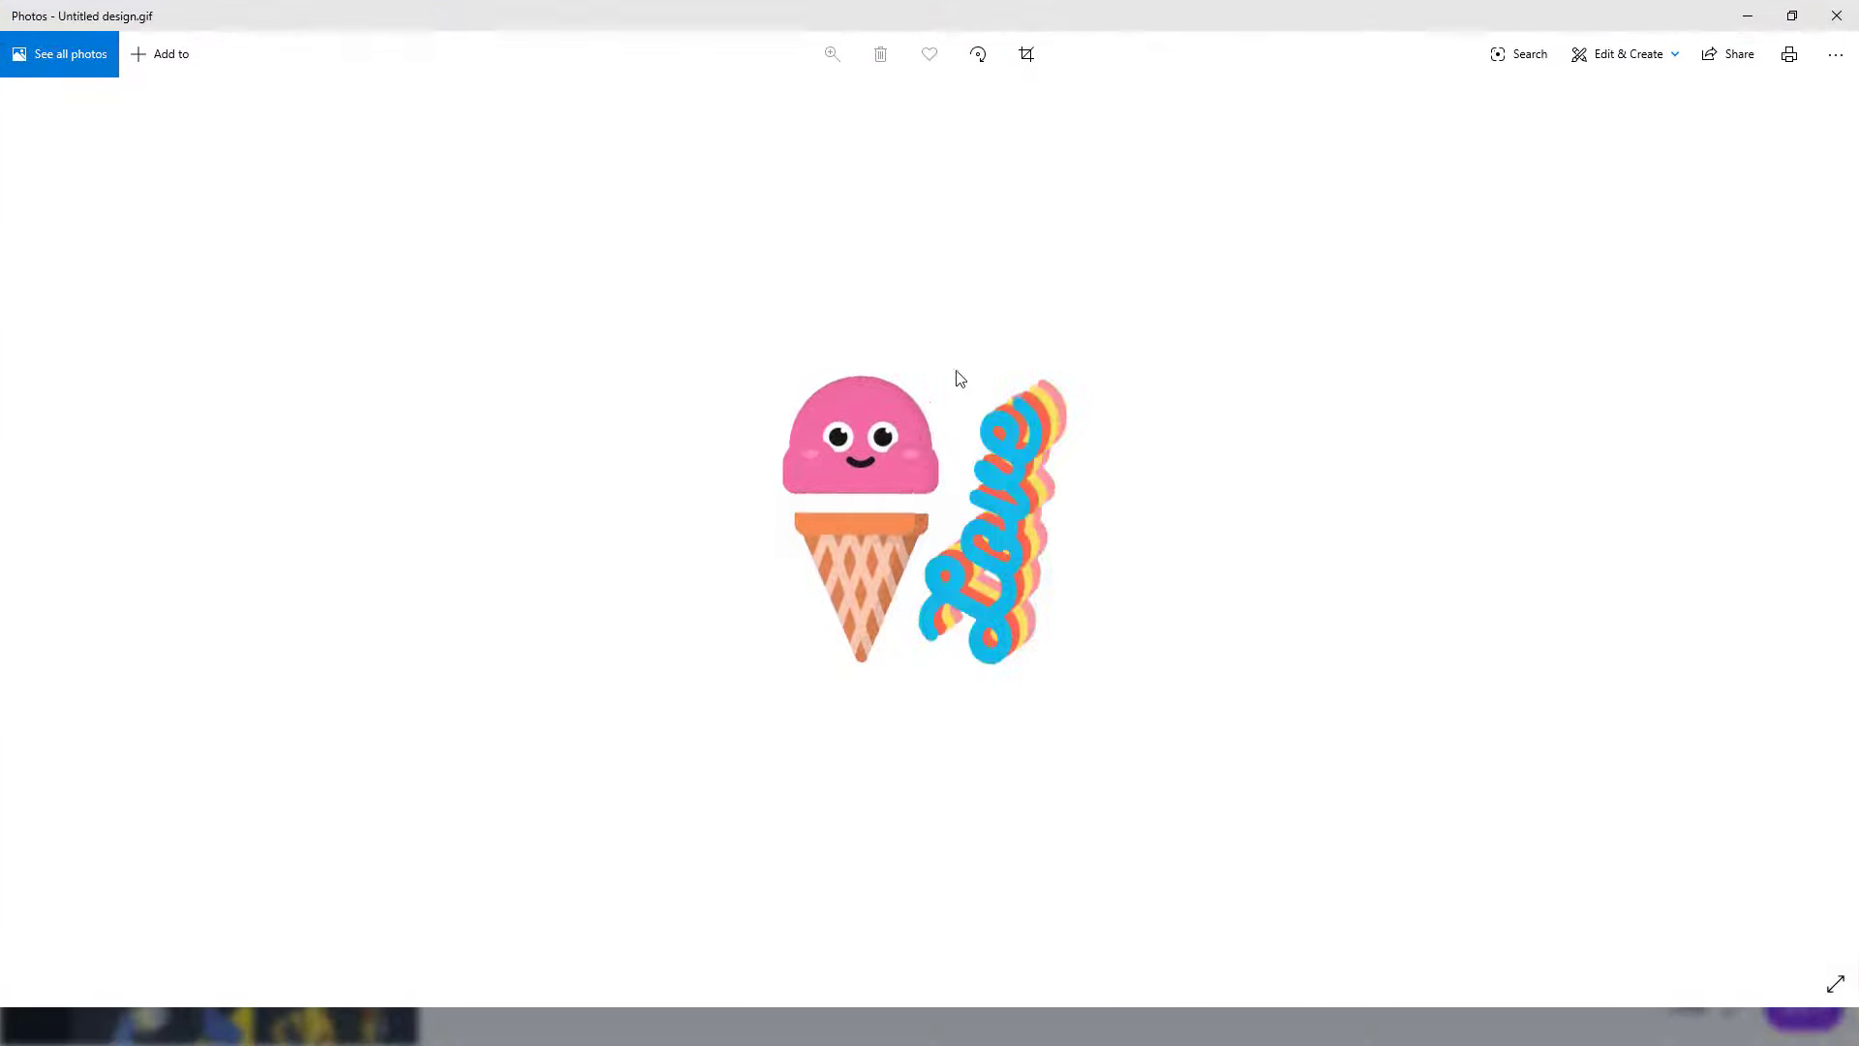
{"action": "left_click", "coordinate": [1836, 15]}
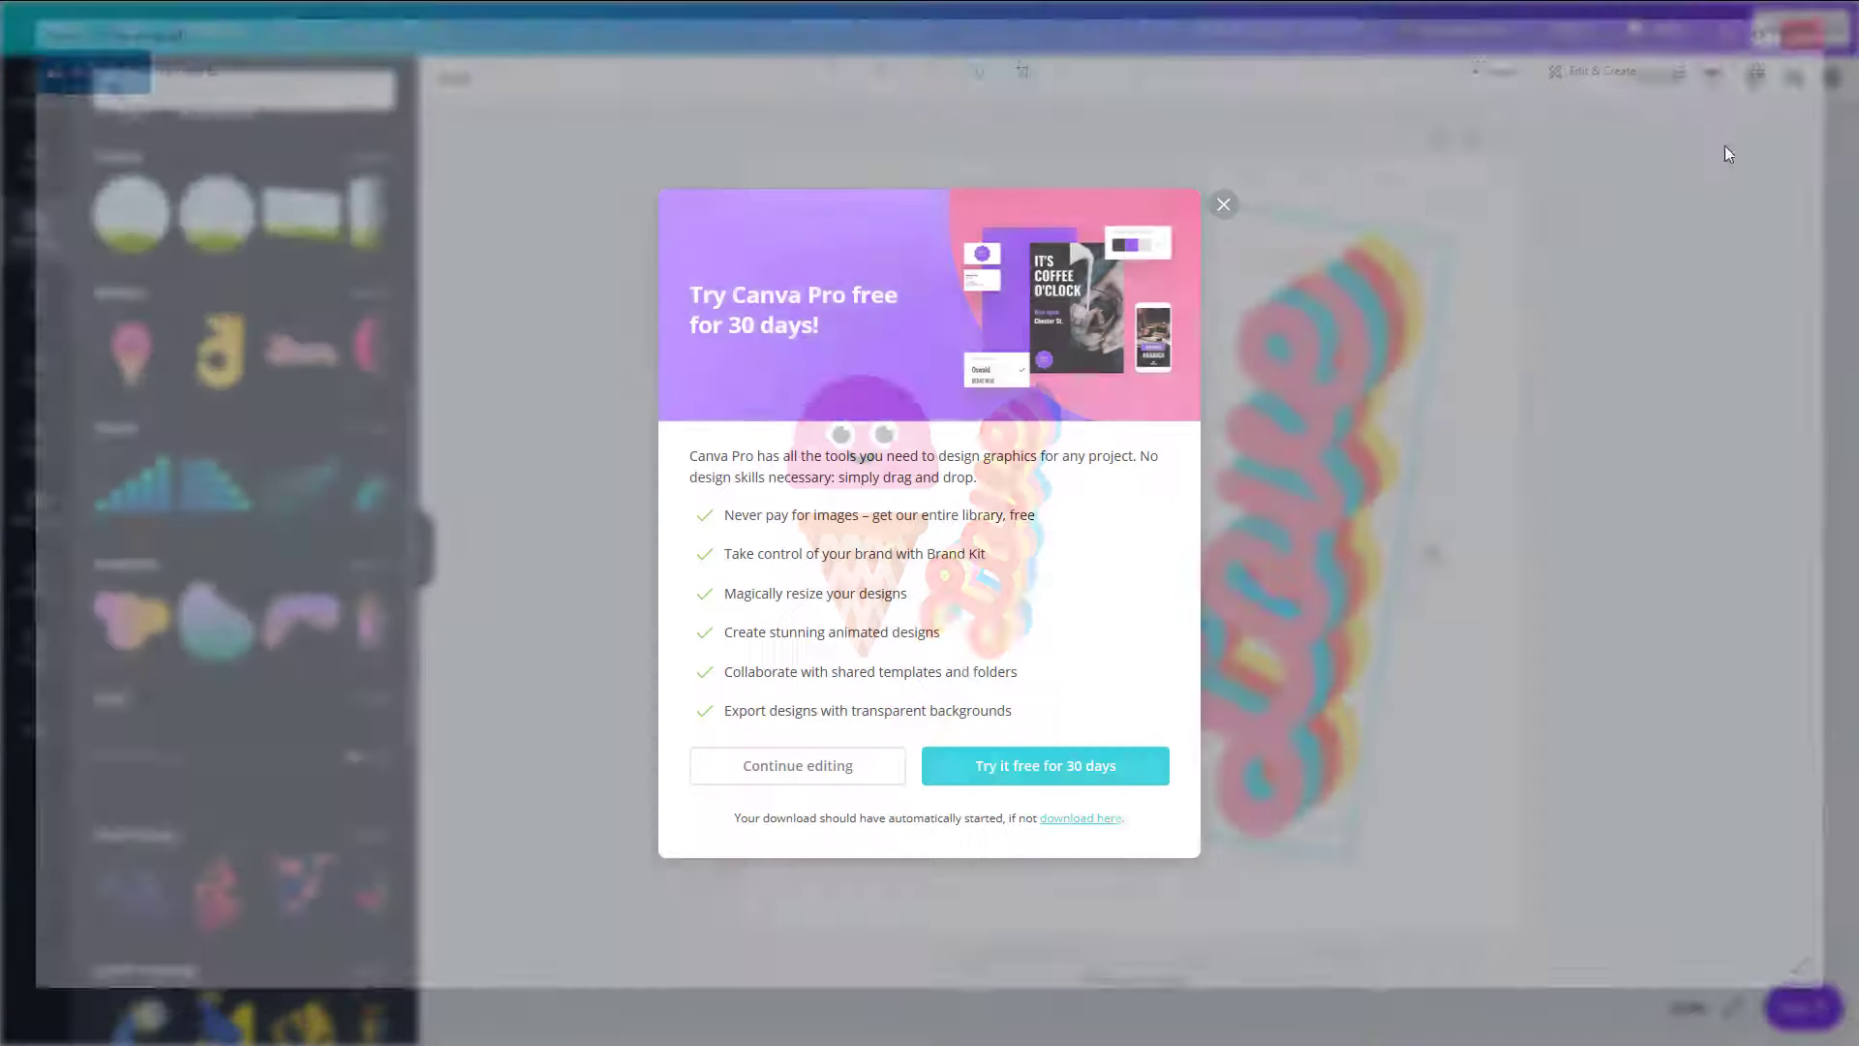
{"action": "left_click", "coordinate": [1223, 204]}
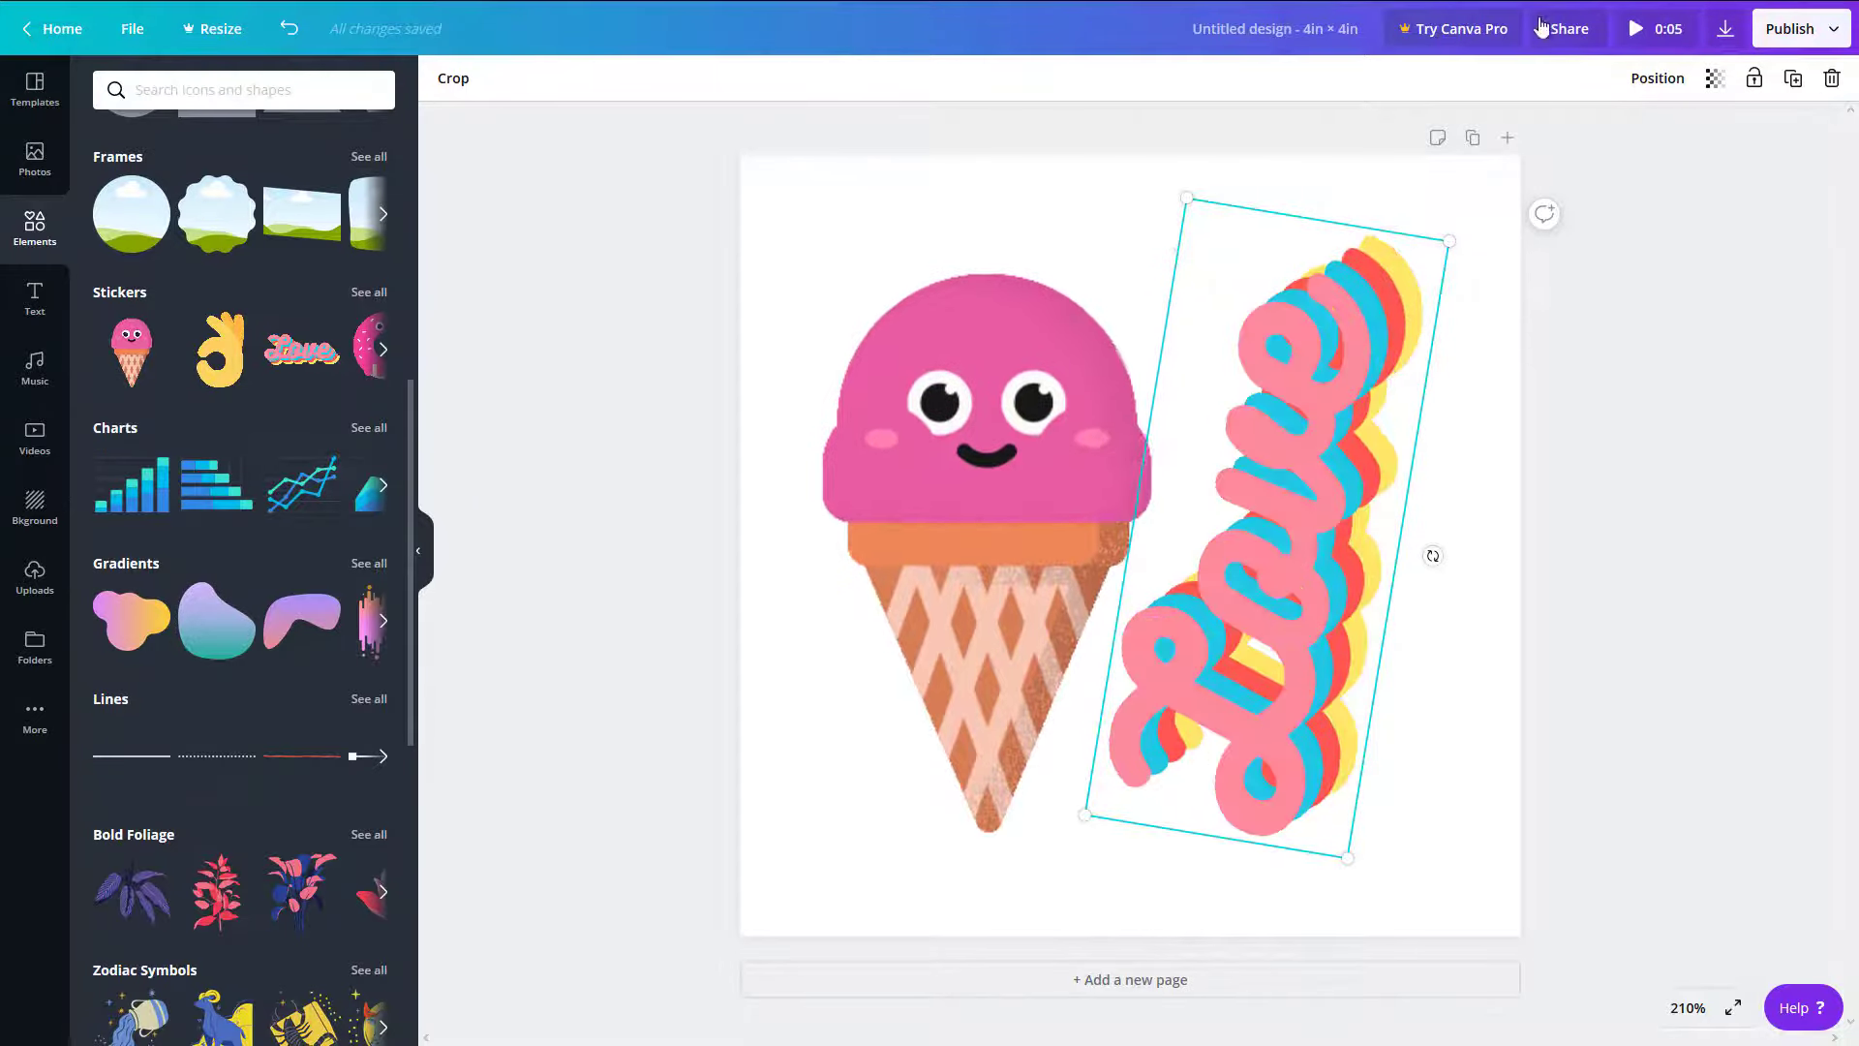
{"action": "mouse_move", "coordinate": [1636, 80]}
{"action": "left_click", "coordinate": [1725, 28]}
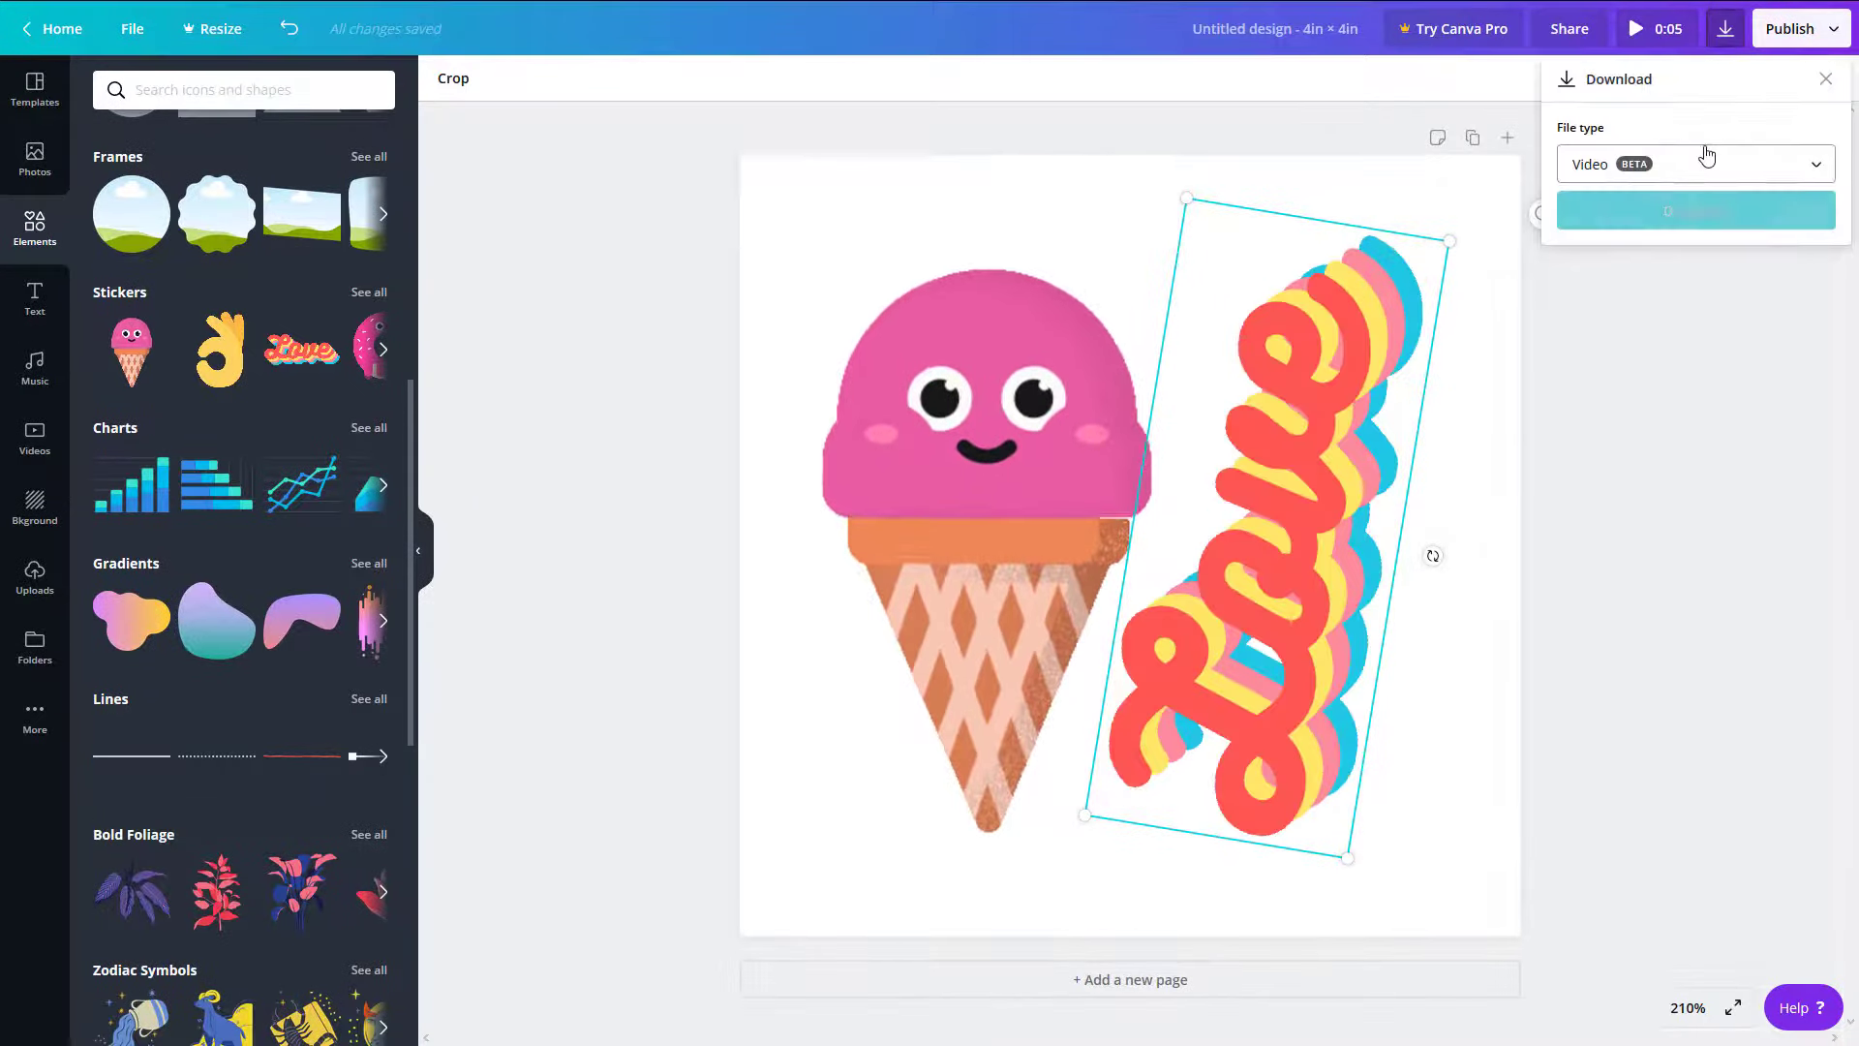
{"action": "left_click", "coordinate": [1801, 179]}
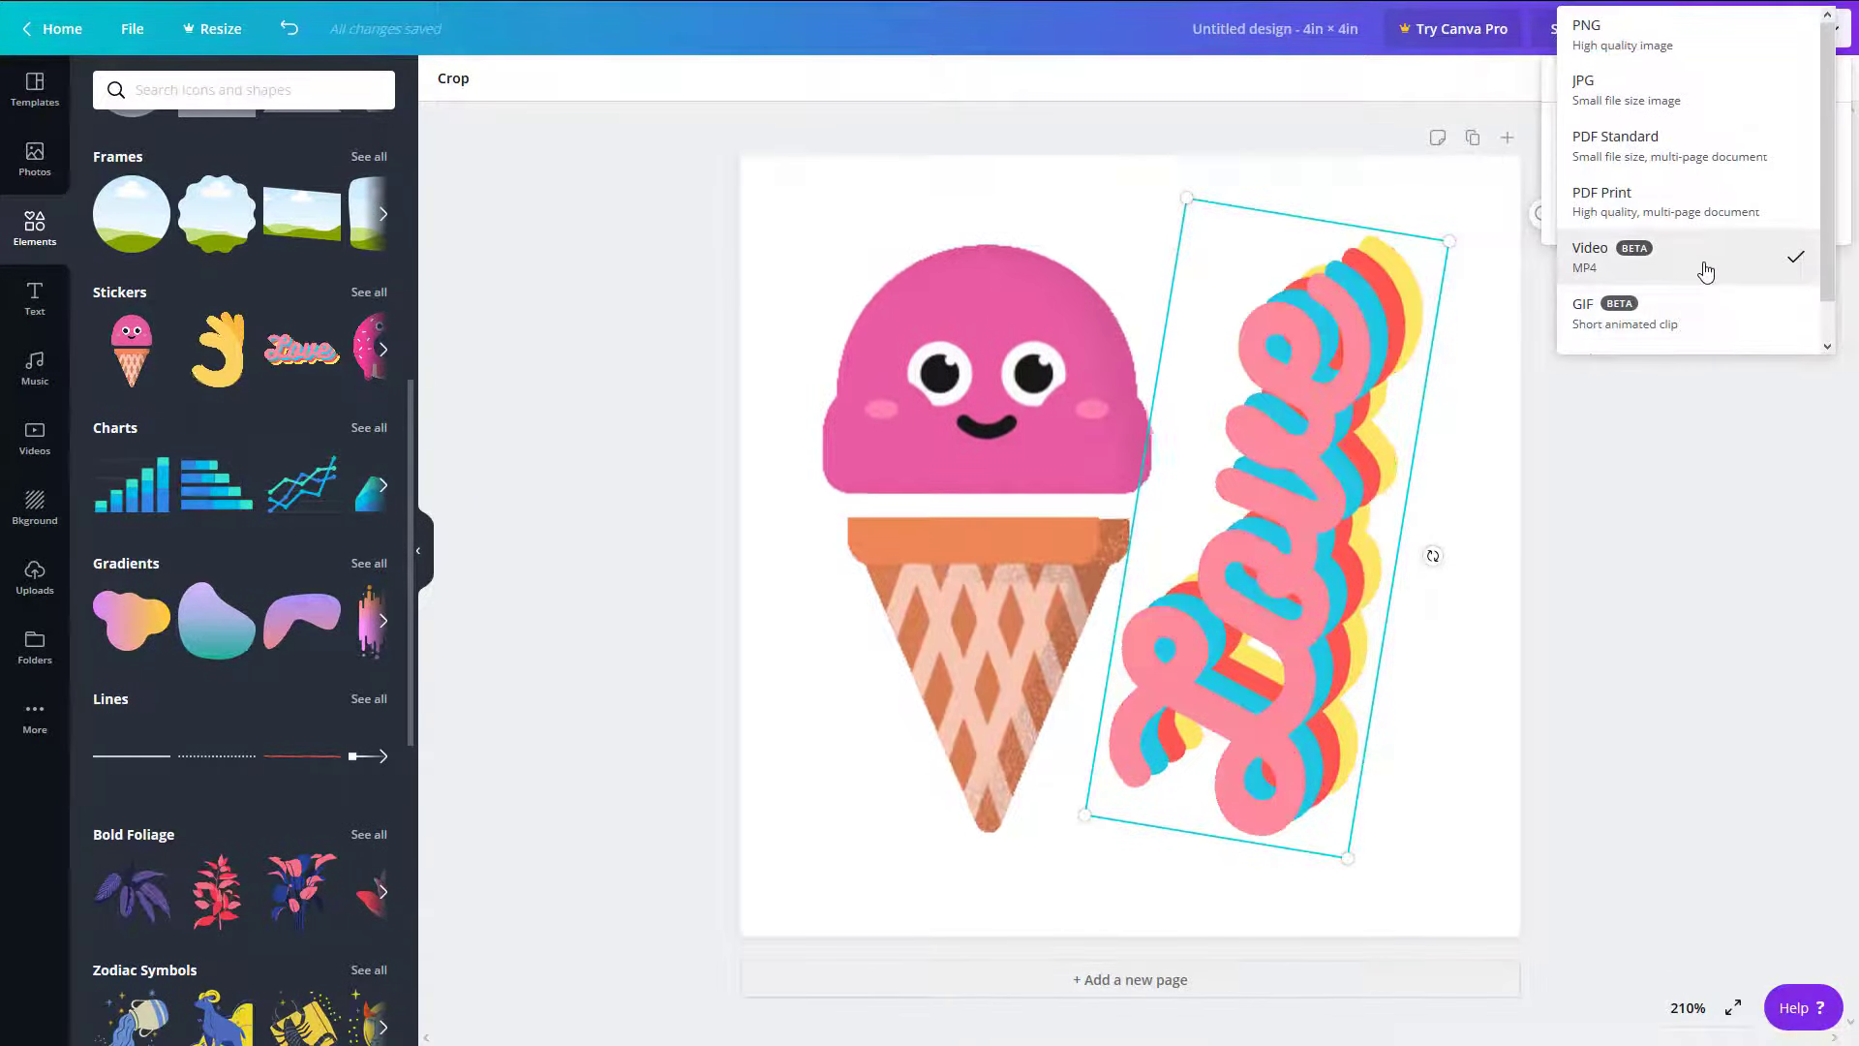
{"action": "scroll", "coordinate": [1678, 225], "scroll_direction": "down", "scroll_amount": 1}
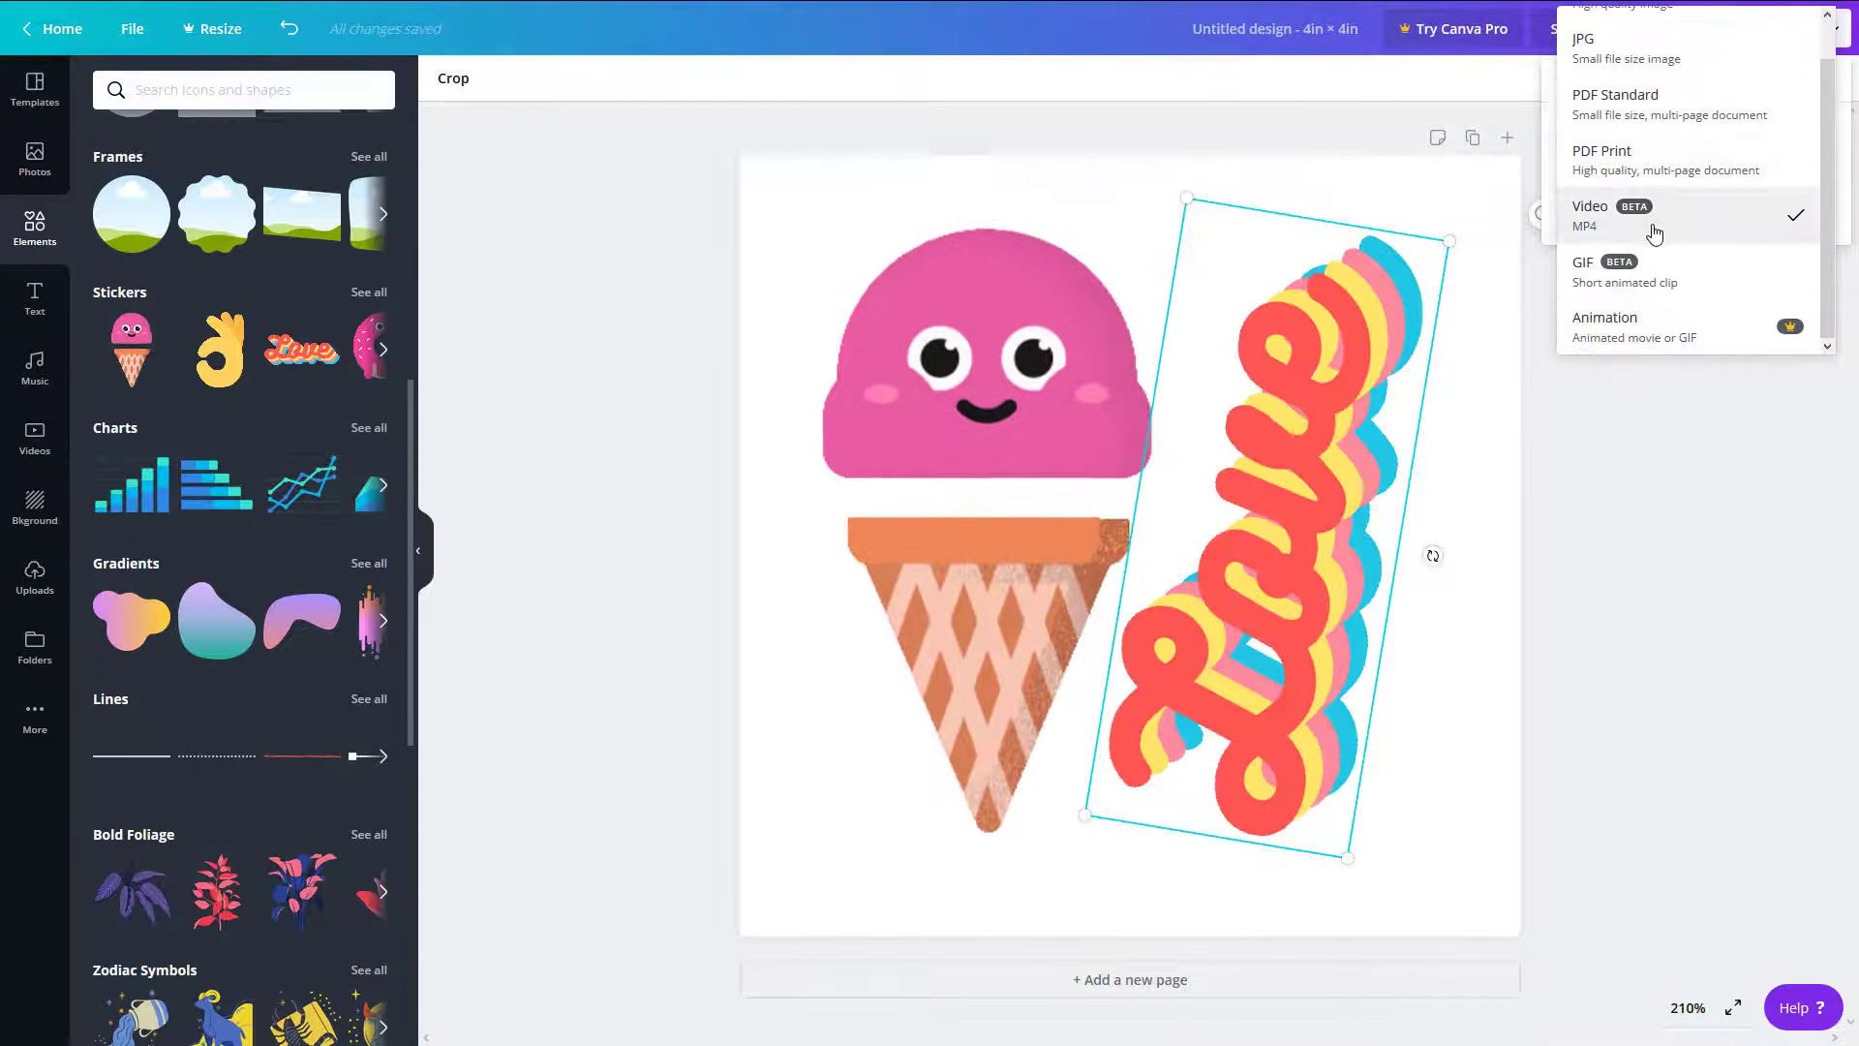
{"action": "left_click", "coordinate": [1623, 550]}
- Add a second page to the design and place the yellow OK-hand sticker on it
{"action": "left_click", "coordinate": [1083, 981]}
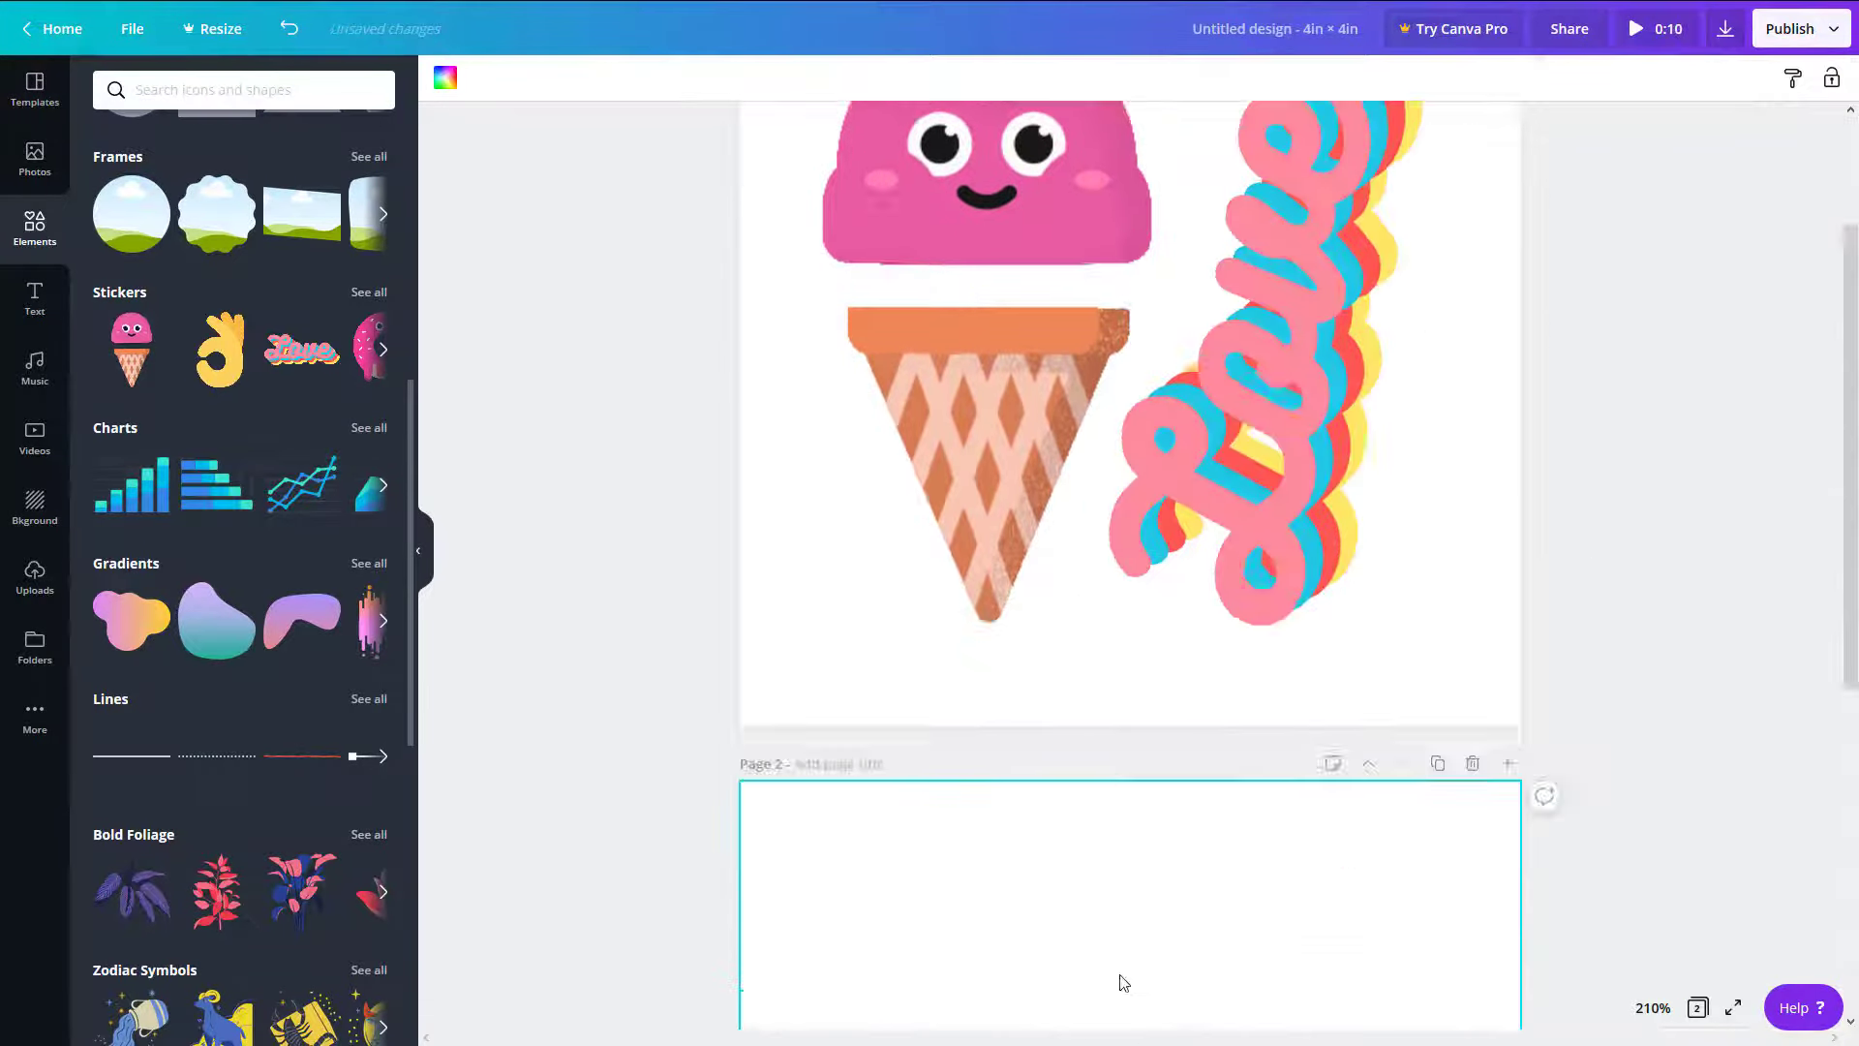
{"action": "scroll", "coordinate": [236, 644], "scroll_direction": "down", "scroll_amount": 6}
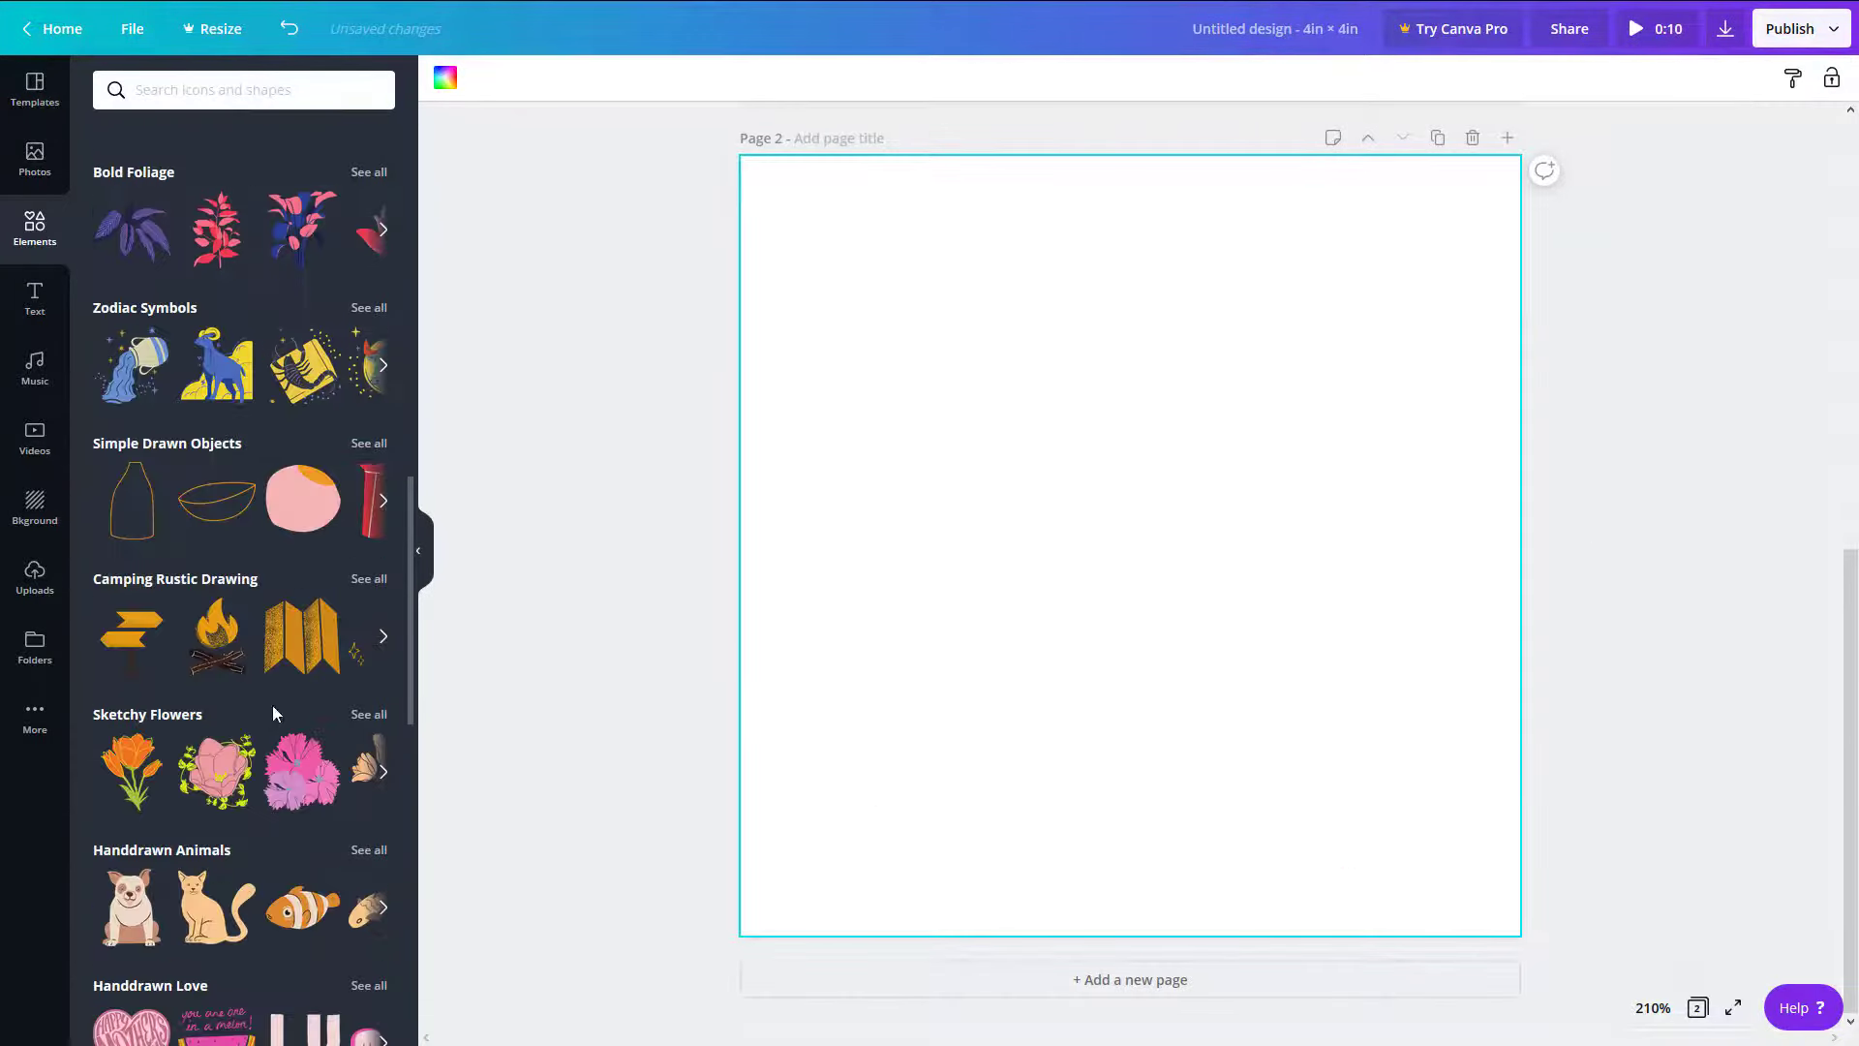
{"action": "scroll", "coordinate": [274, 706], "scroll_direction": "up", "scroll_amount": 6}
{"action": "left_click", "coordinate": [256, 375]}
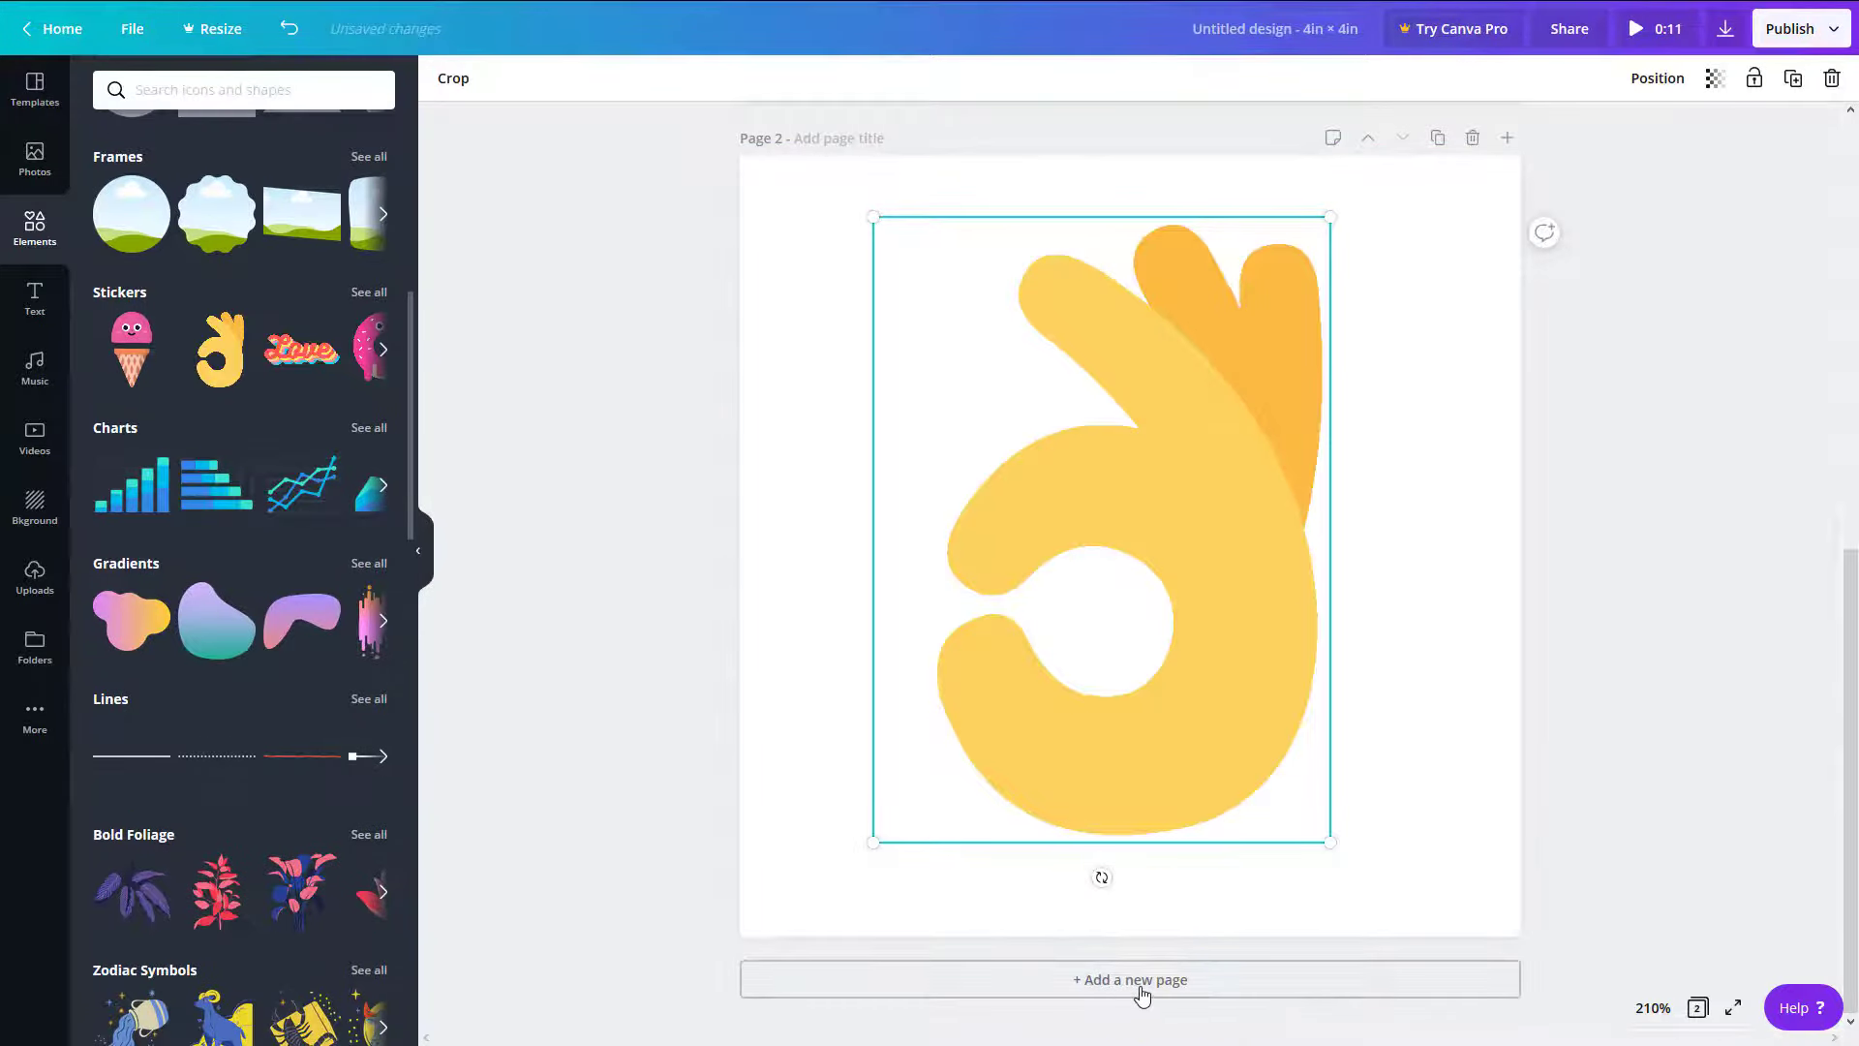
{"action": "left_click", "coordinate": [1365, 678]}
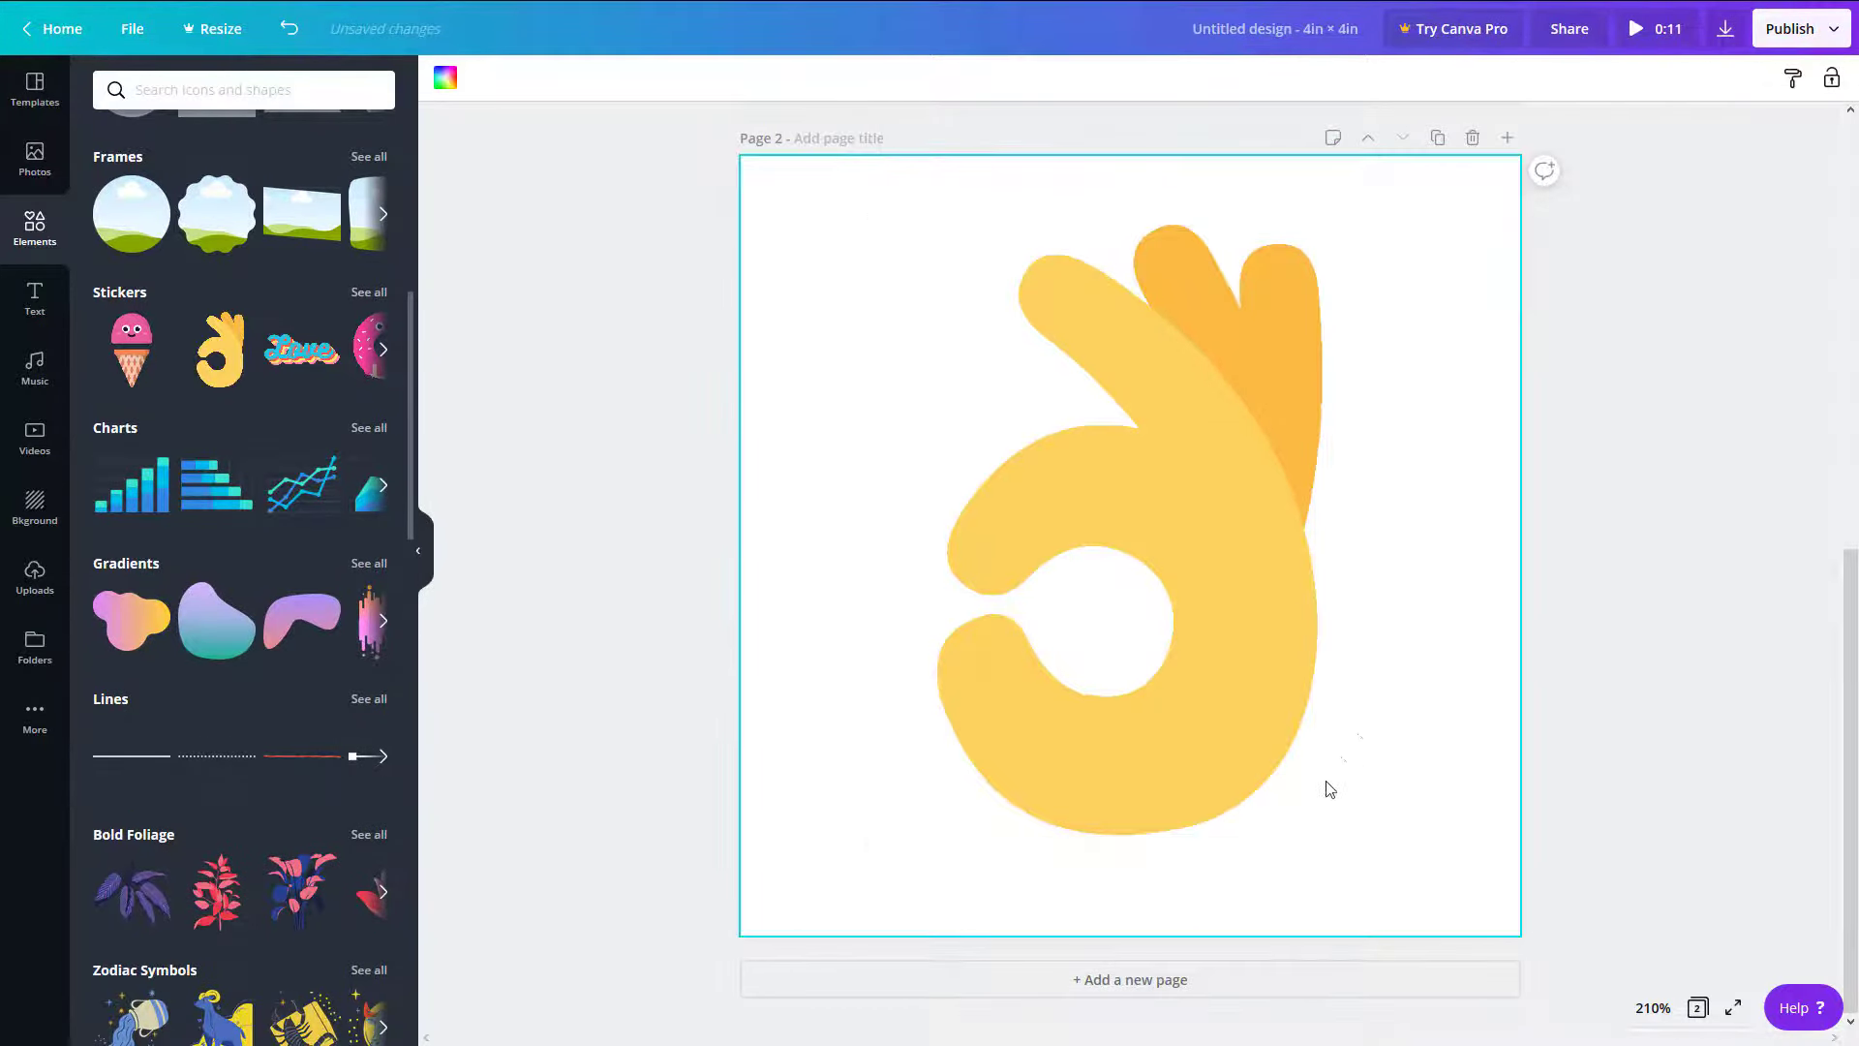
- Add a third page with the pink donut sticker and a fourth page with the handwritten love heart sticker
{"action": "left_click", "coordinate": [1141, 980]}
{"action": "left_click_drag", "start_coordinate": [376, 371], "coordinate": [989, 495]}
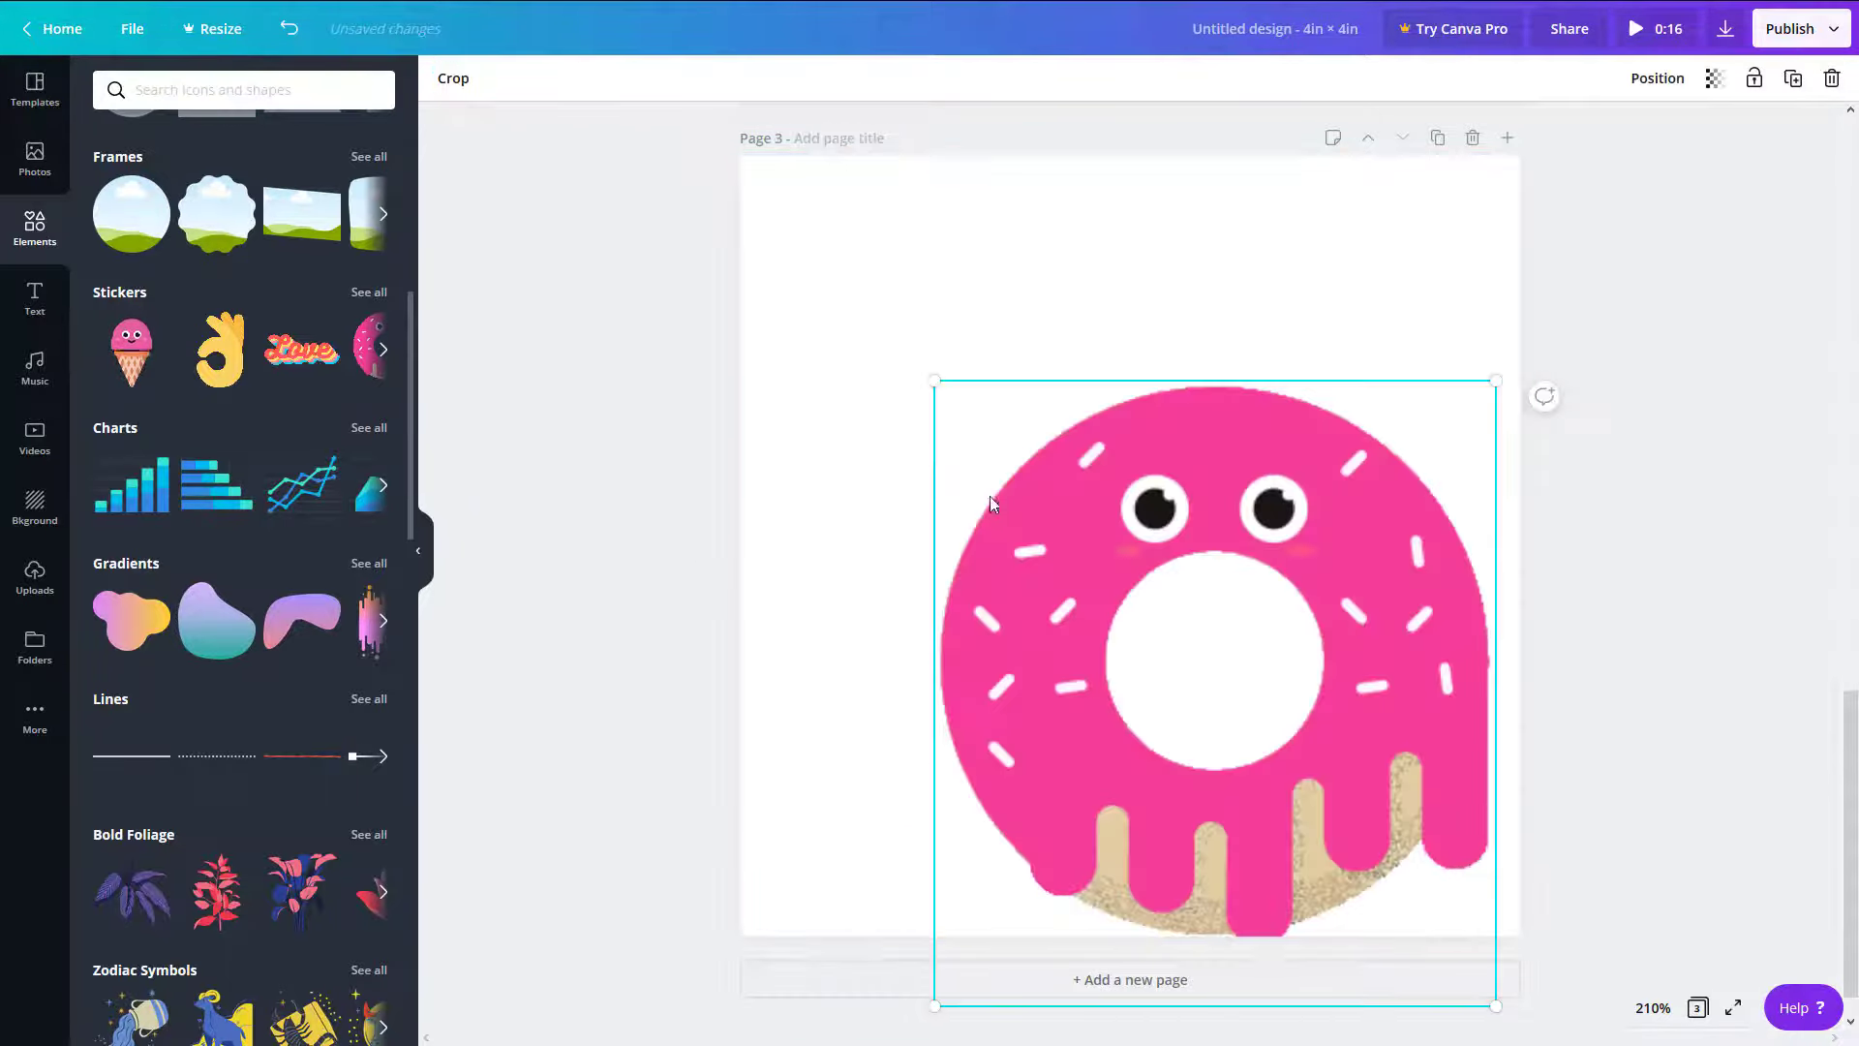
{"action": "left_click", "coordinate": [1092, 980]}
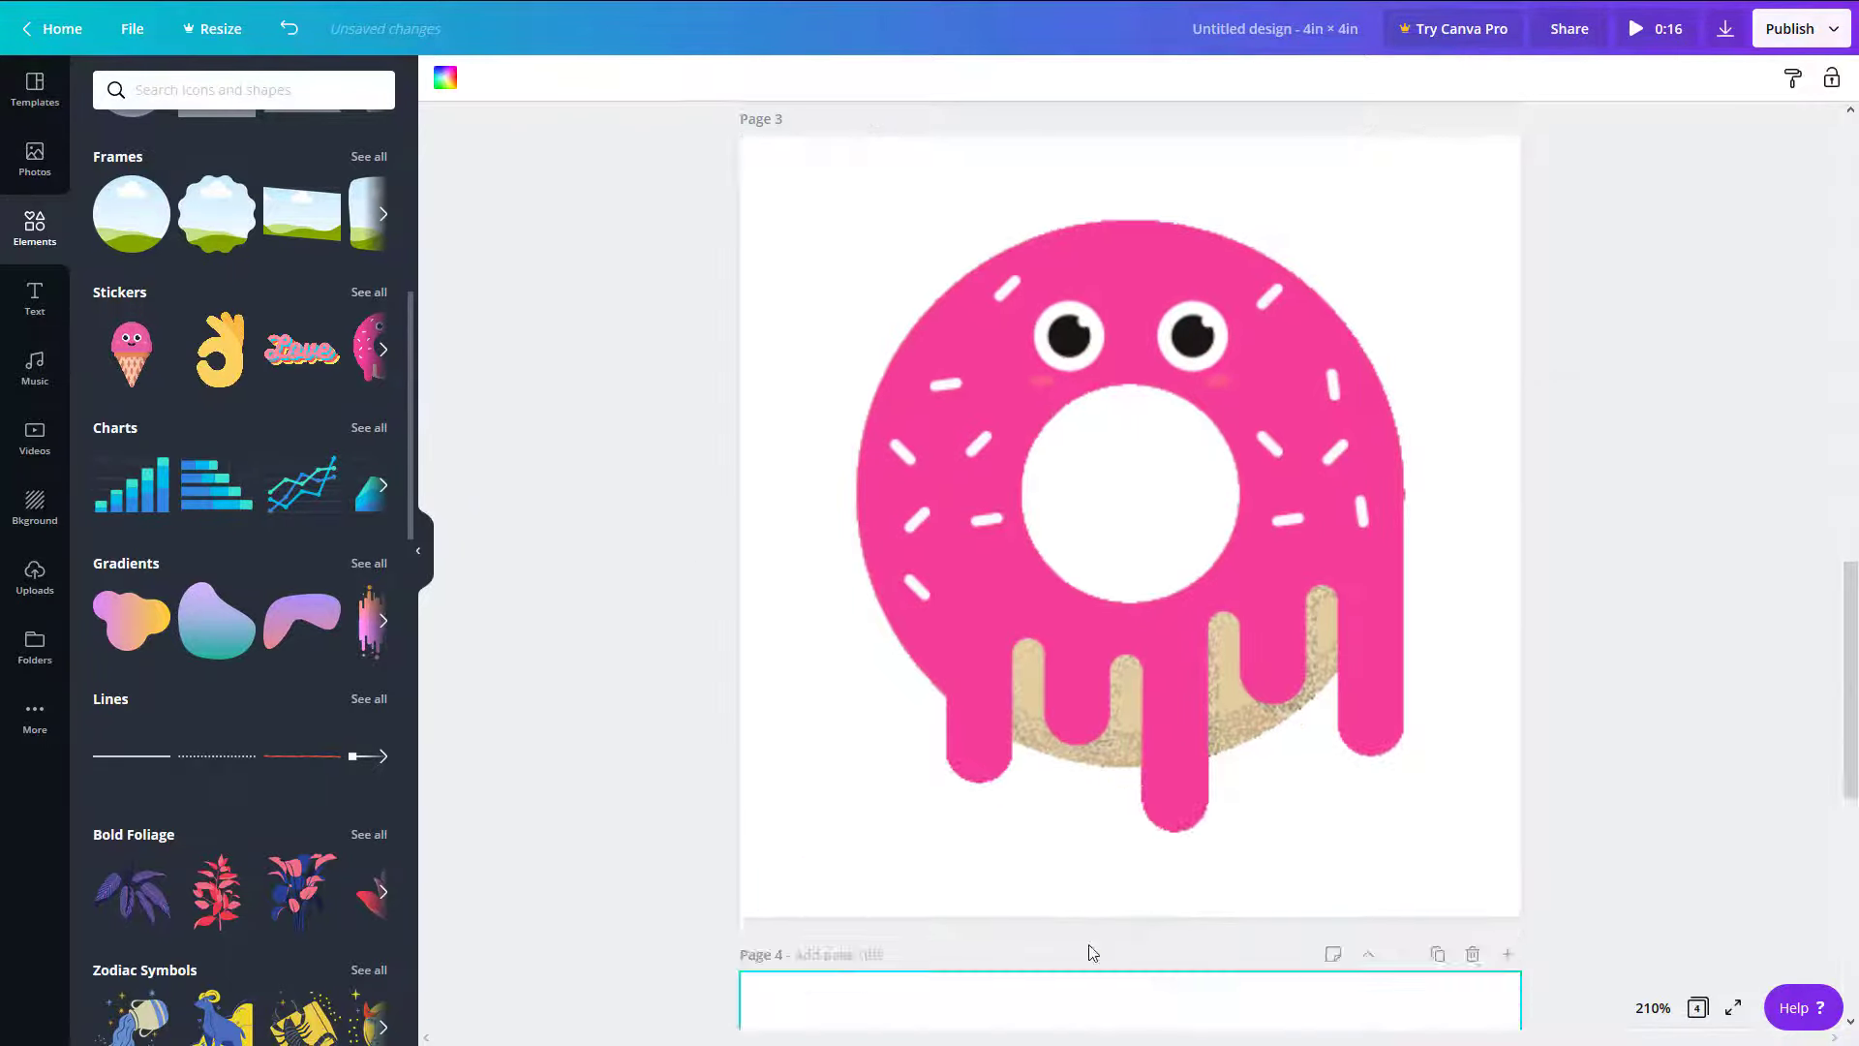
{"action": "left_click", "coordinate": [383, 354]}
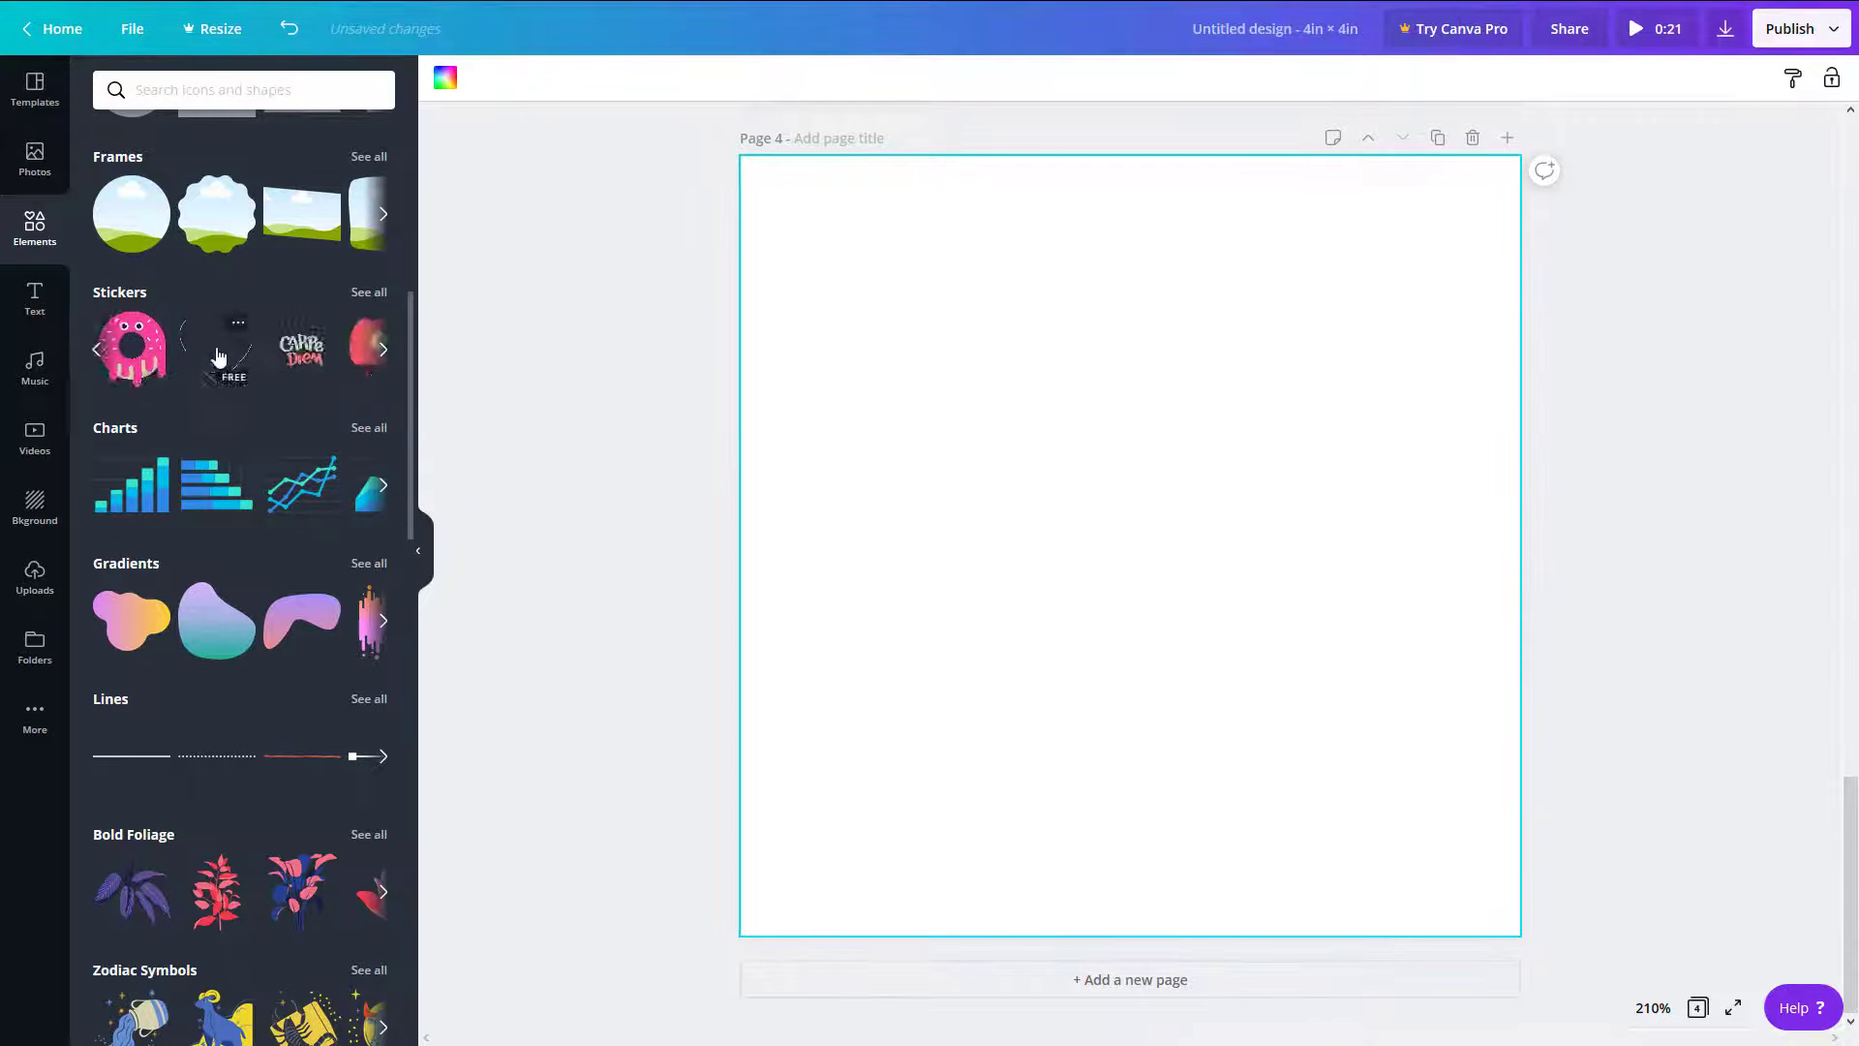
{"action": "left_click_drag", "start_coordinate": [1068, 429], "coordinate": [830, 310]}
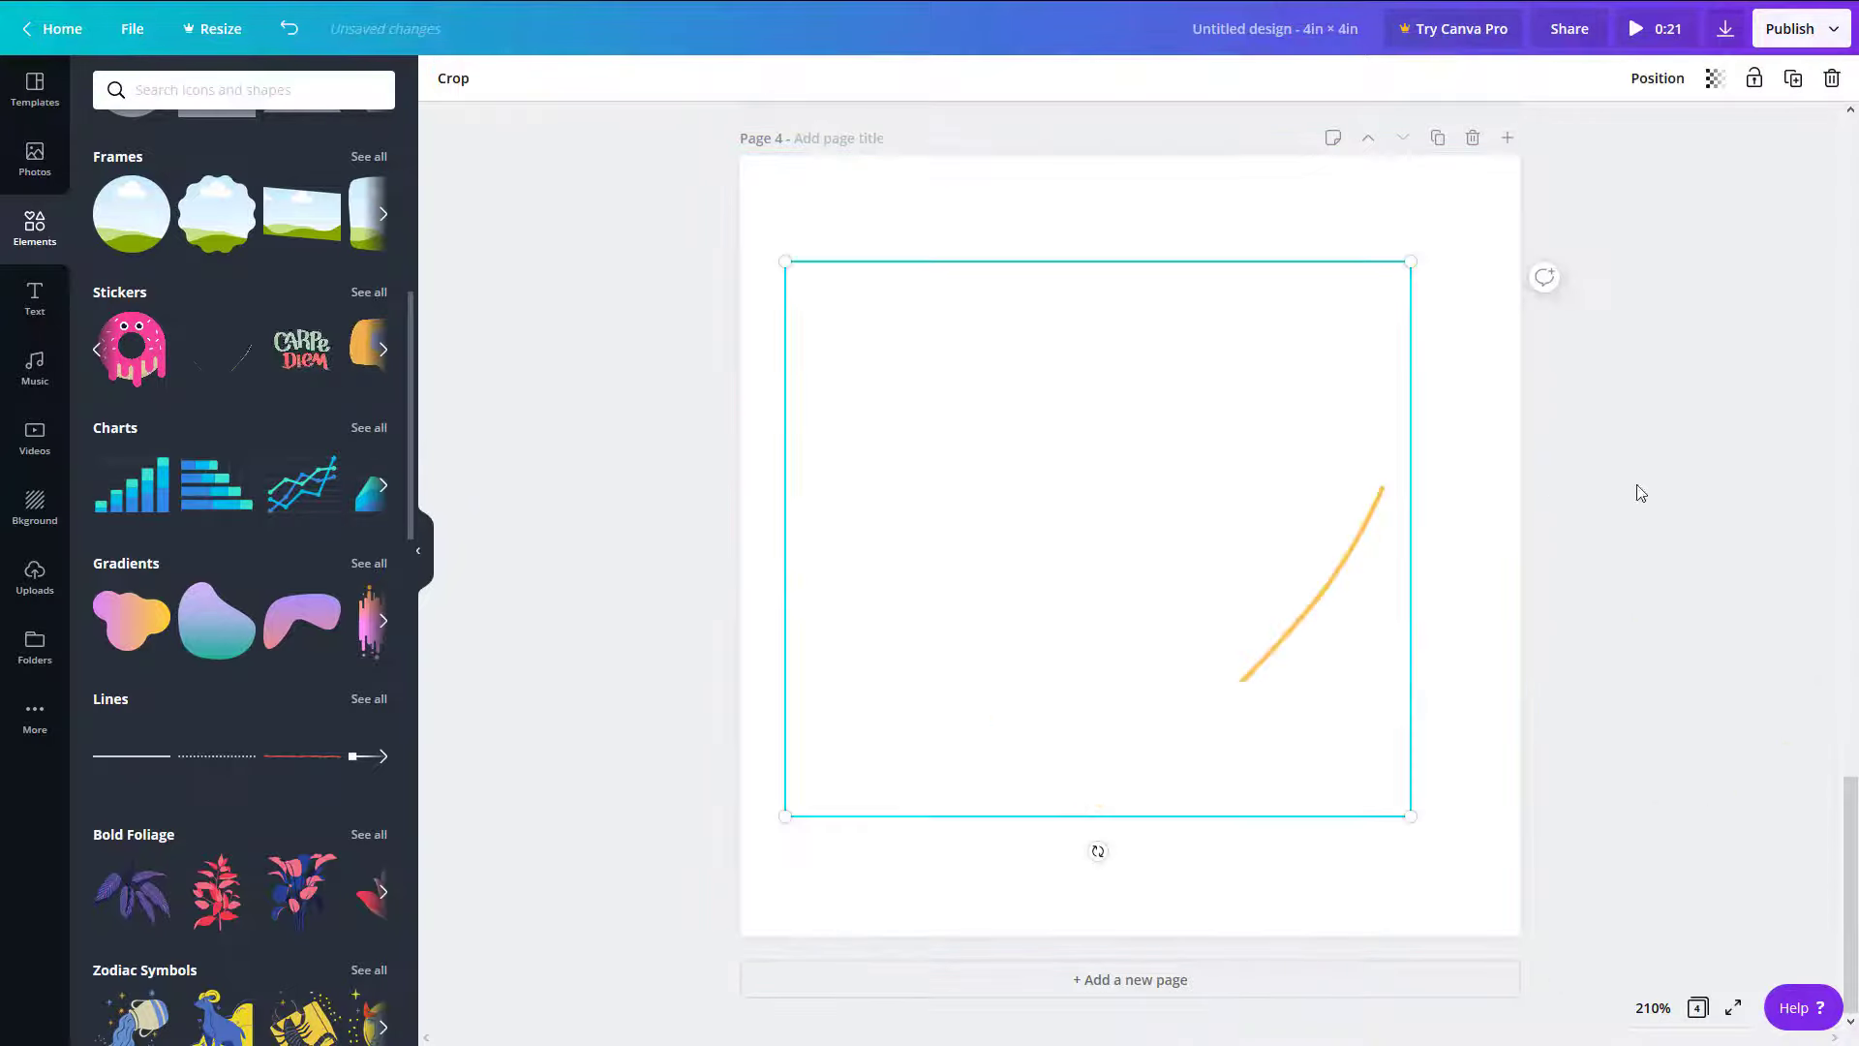
{"action": "left_click", "coordinate": [1618, 448]}
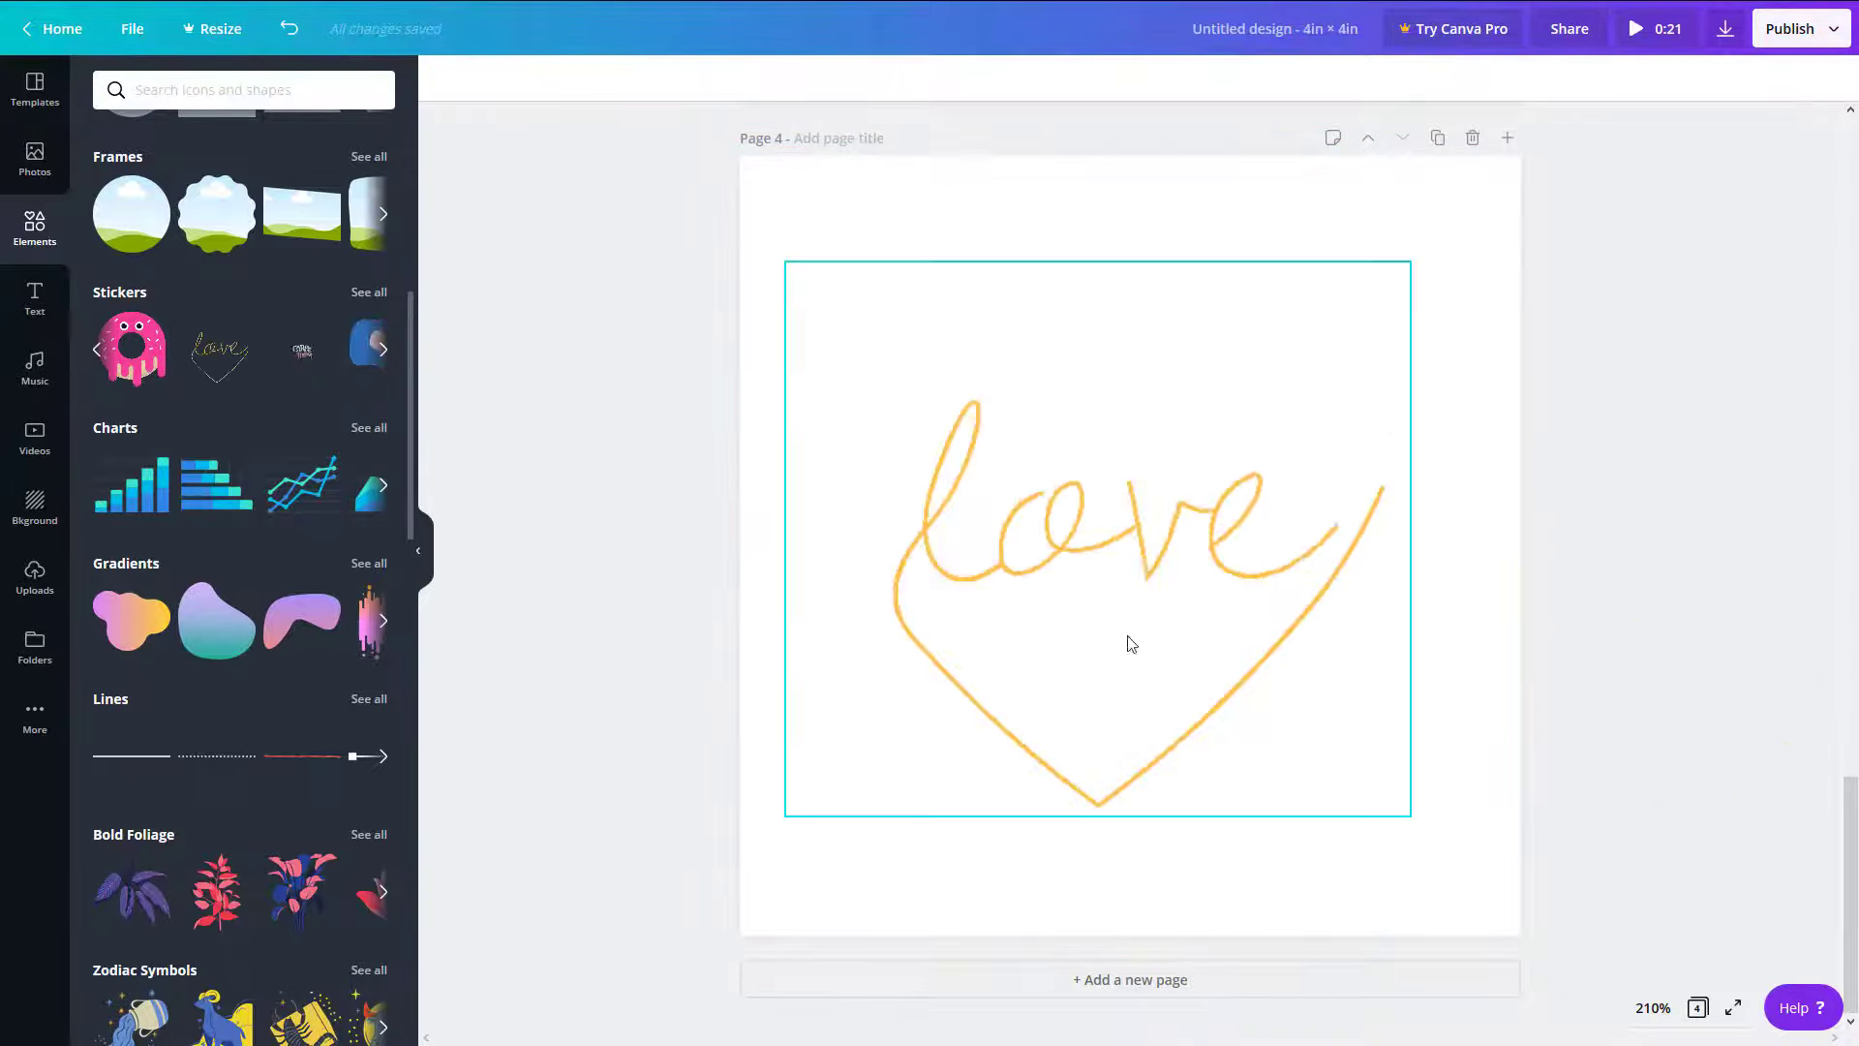
- Download all four pages as an MP4 video and open the file with Movies & TV
{"action": "scroll", "coordinate": [1259, 484], "scroll_direction": "up", "scroll_amount": 5}
{"action": "scroll", "coordinate": [1259, 480], "scroll_direction": "up", "scroll_amount": 15}
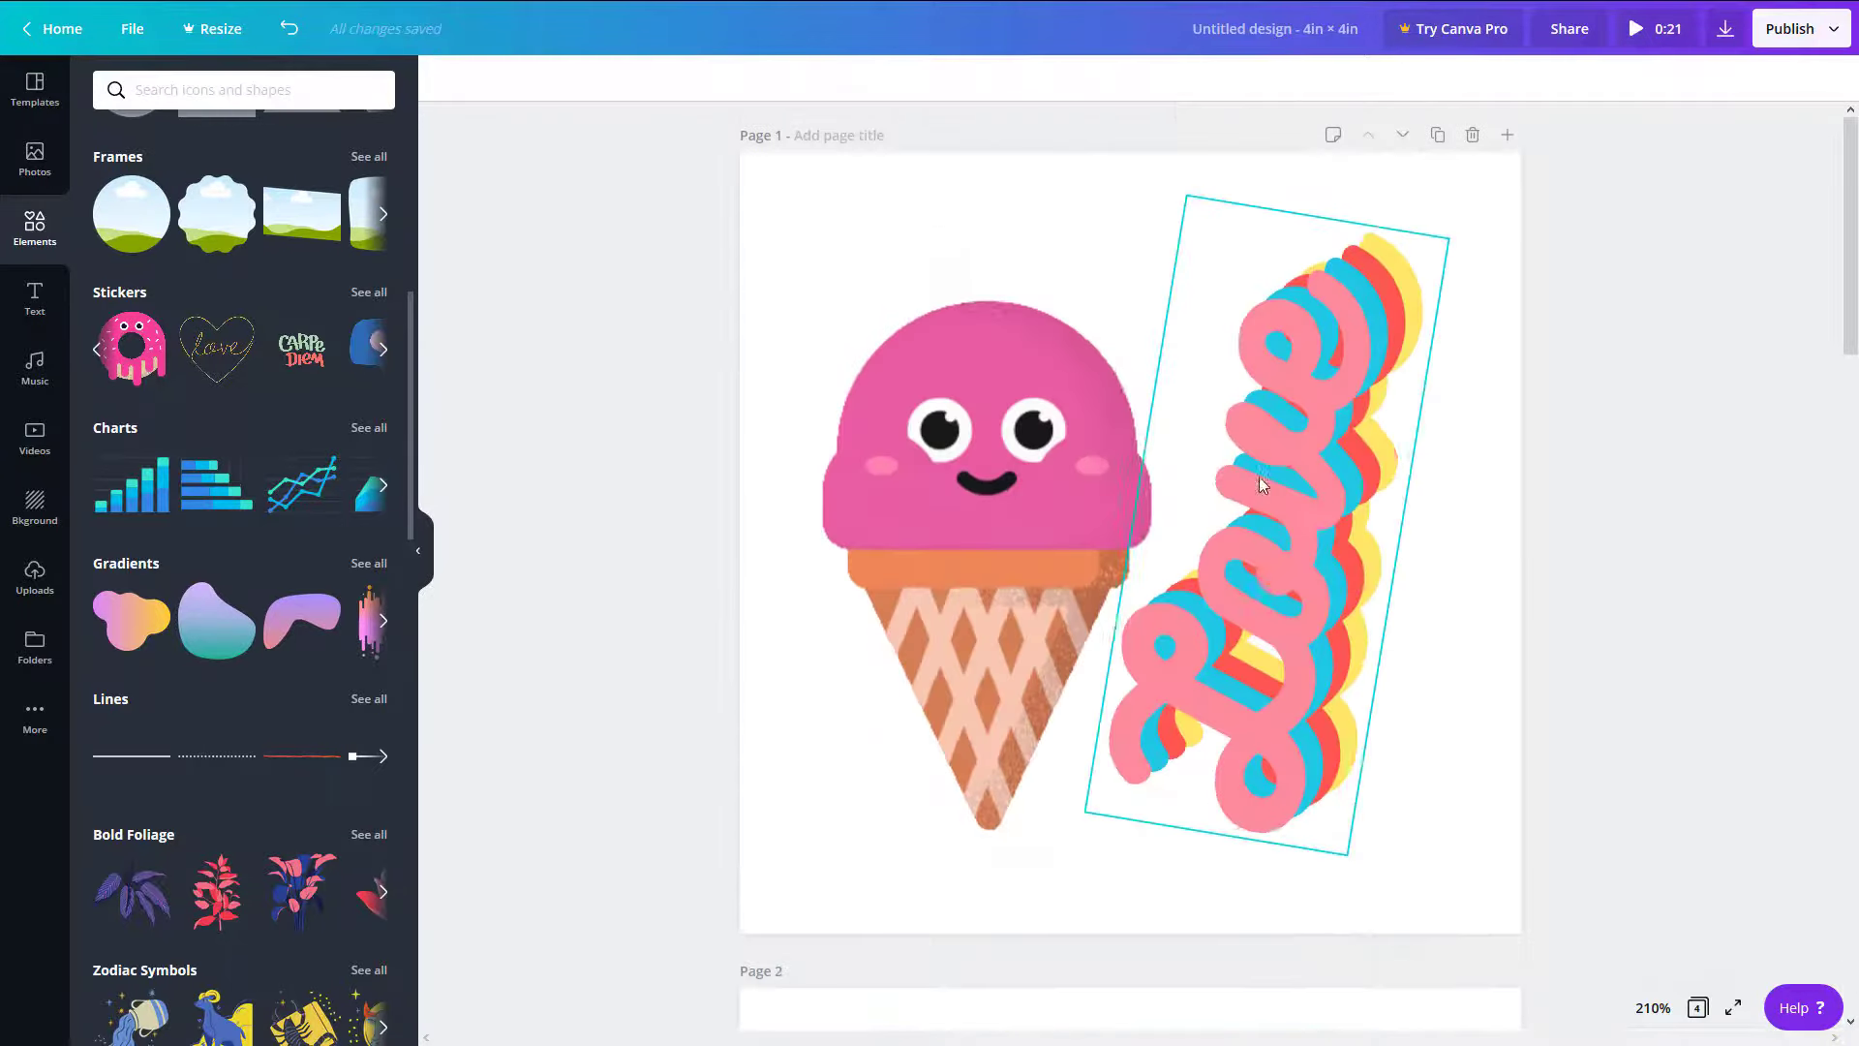
{"action": "scroll", "coordinate": [1089, 682], "scroll_direction": "down", "scroll_amount": 15}
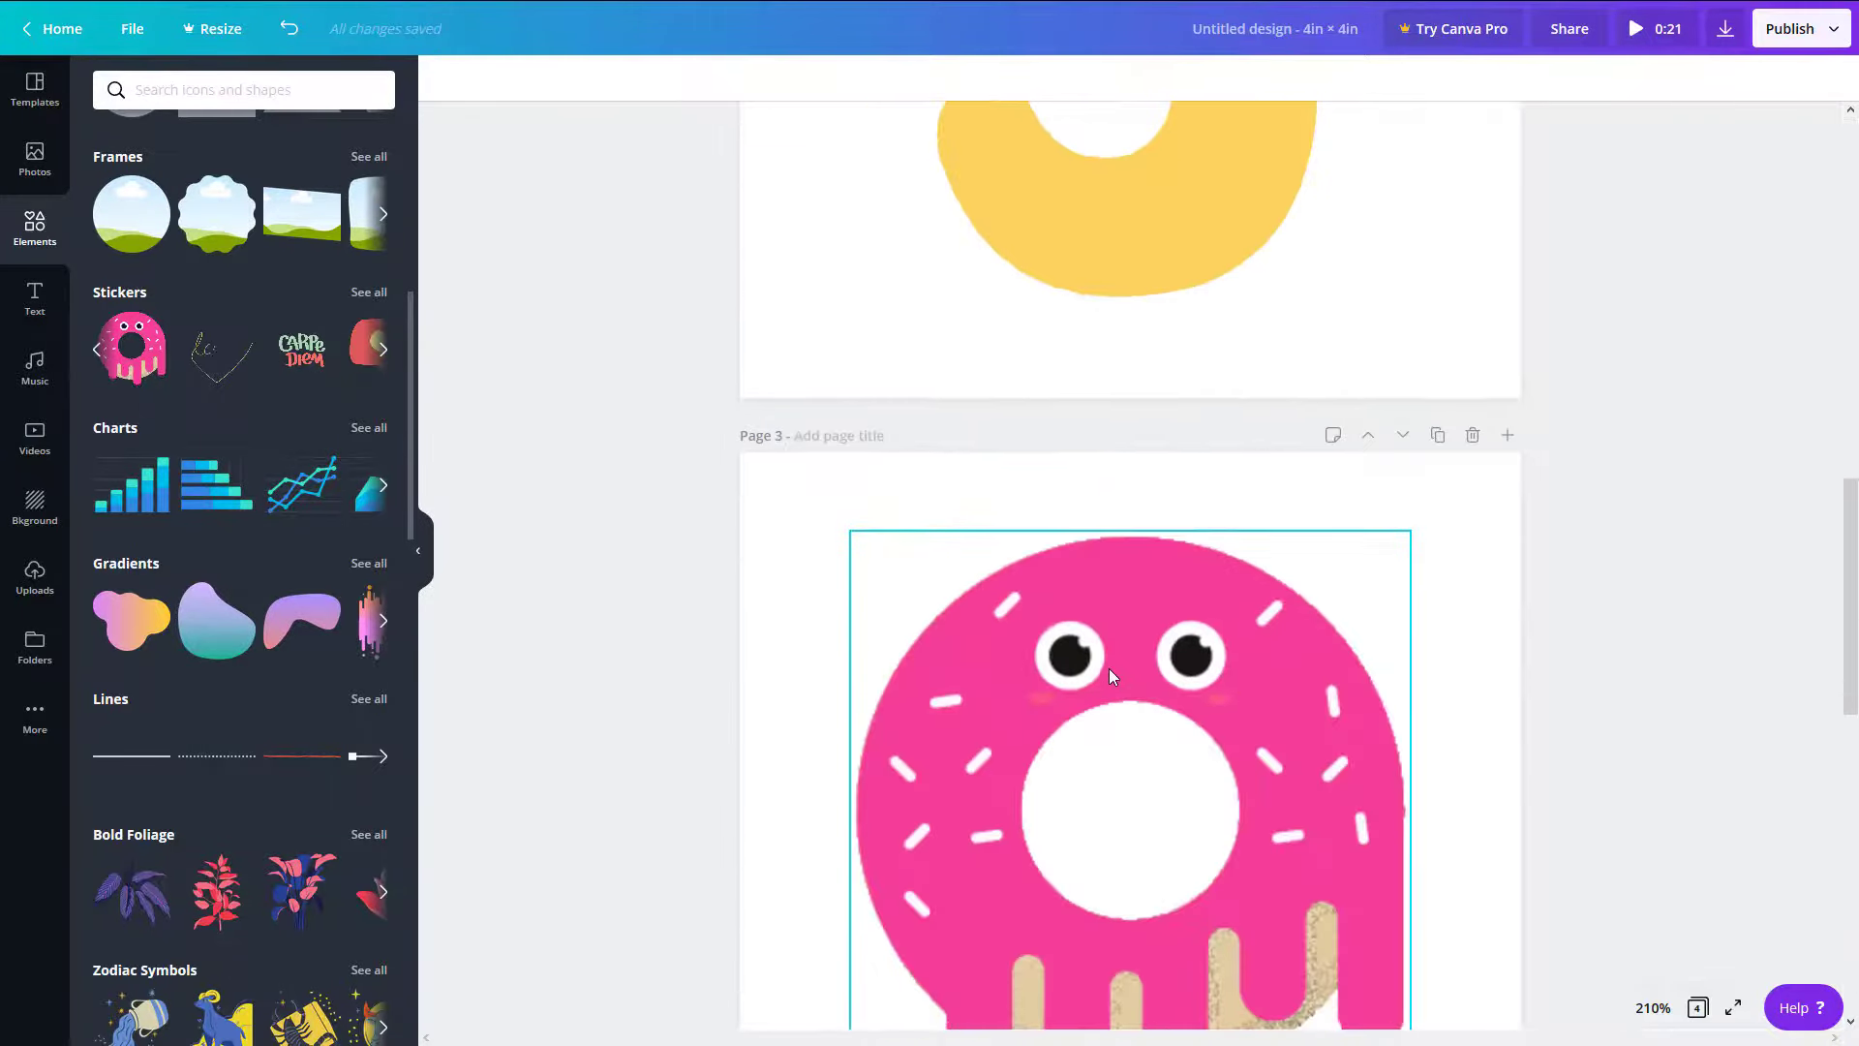
{"action": "left_click", "coordinate": [1725, 28]}
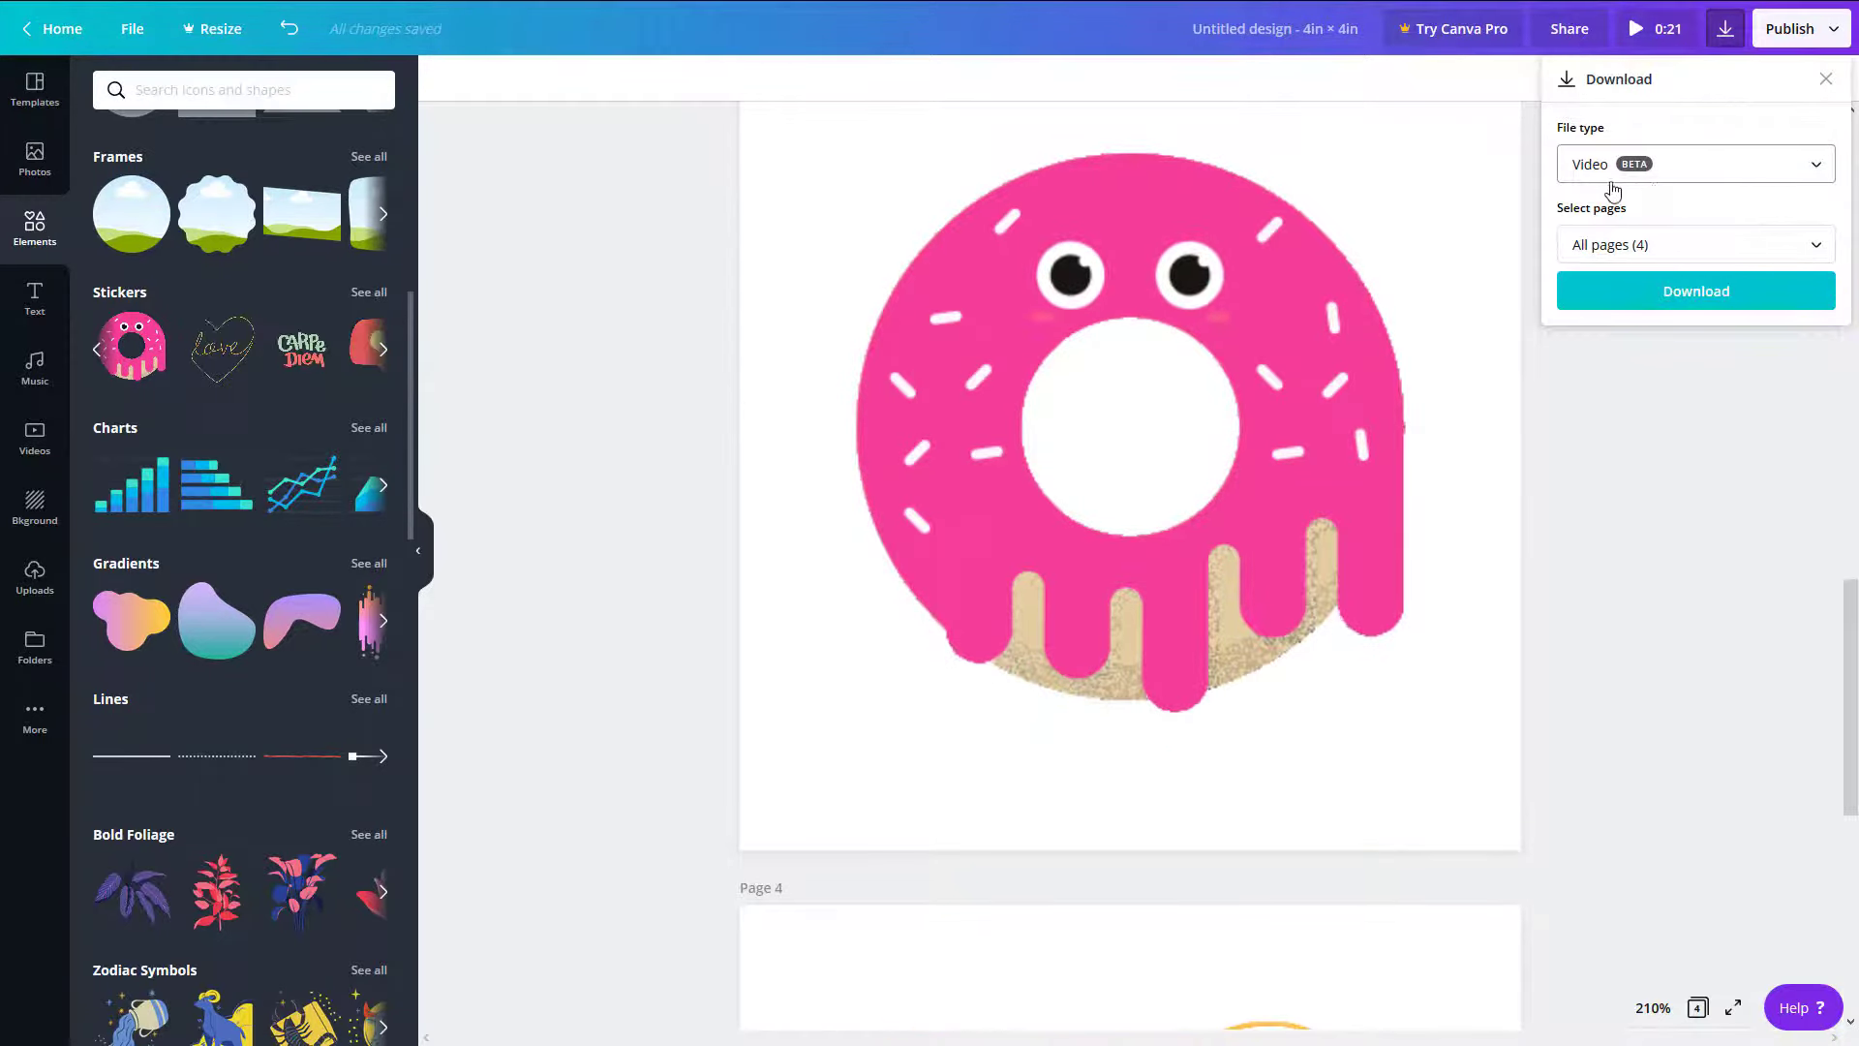
{"action": "left_click", "coordinate": [1672, 252]}
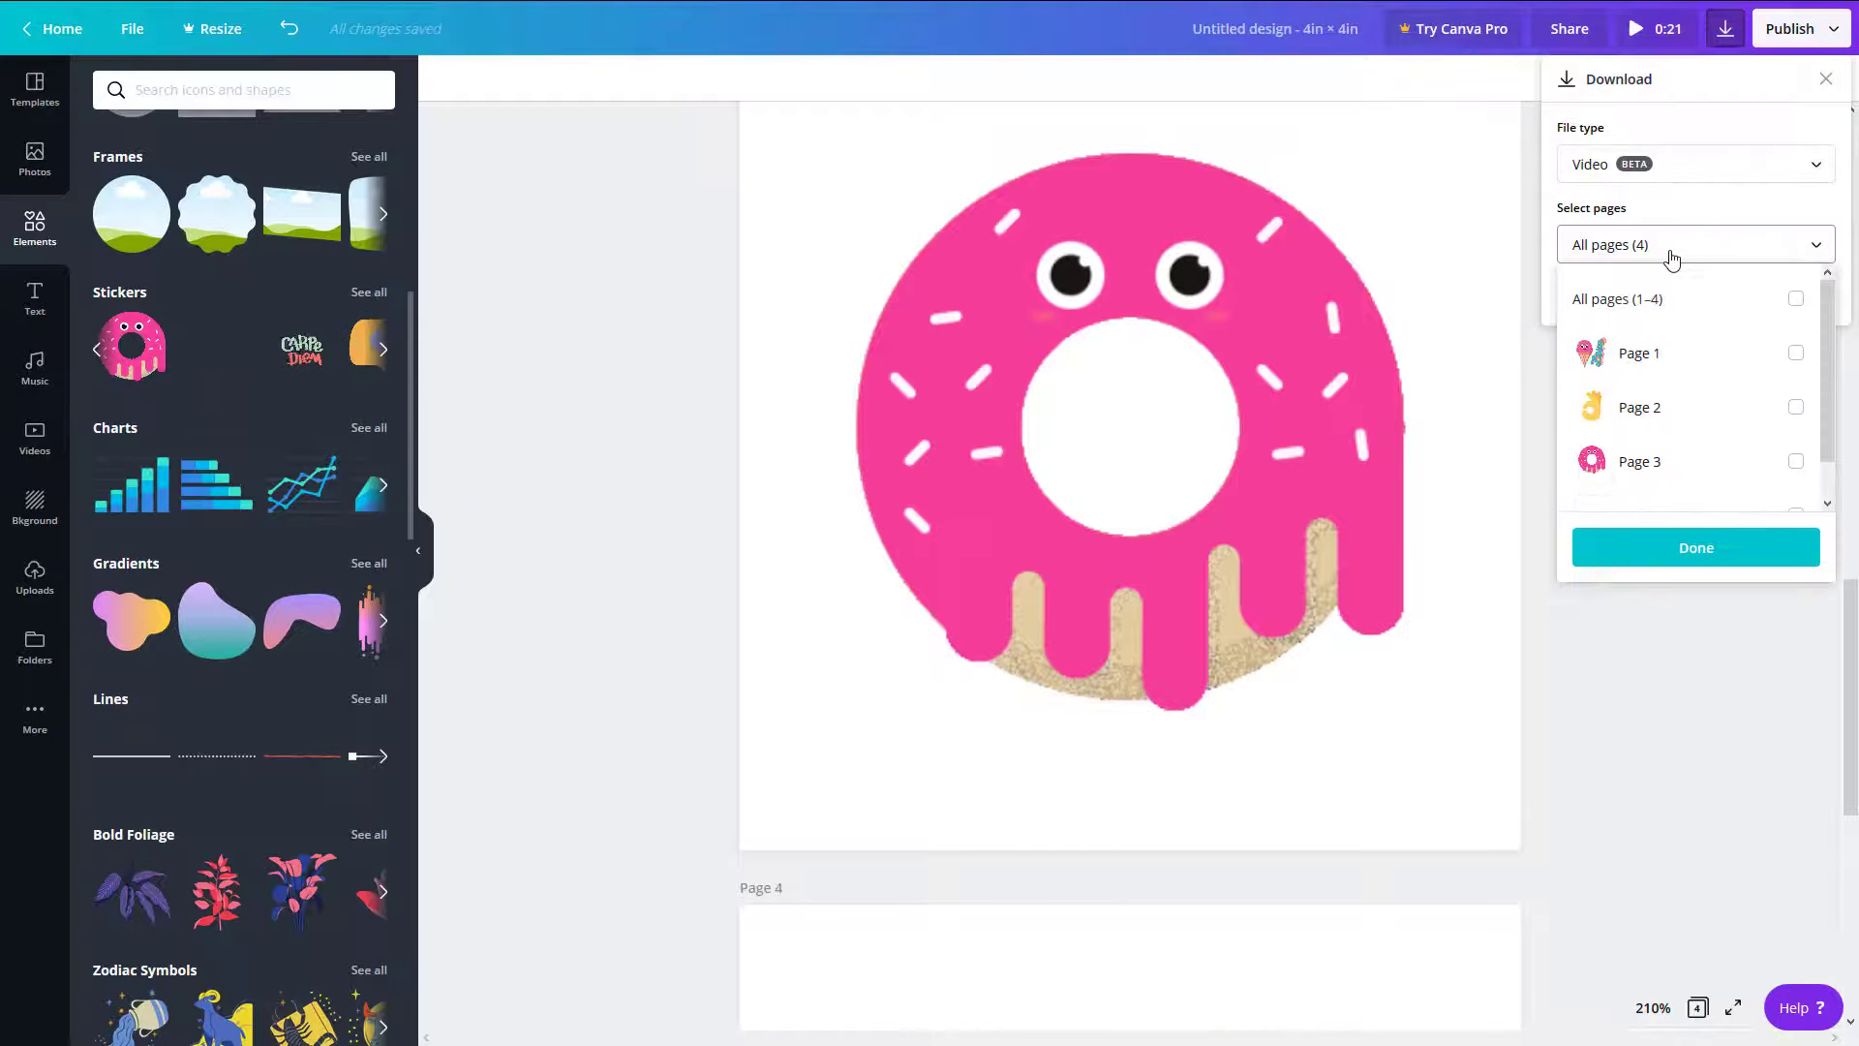
{"action": "left_click", "coordinate": [1831, 205]}
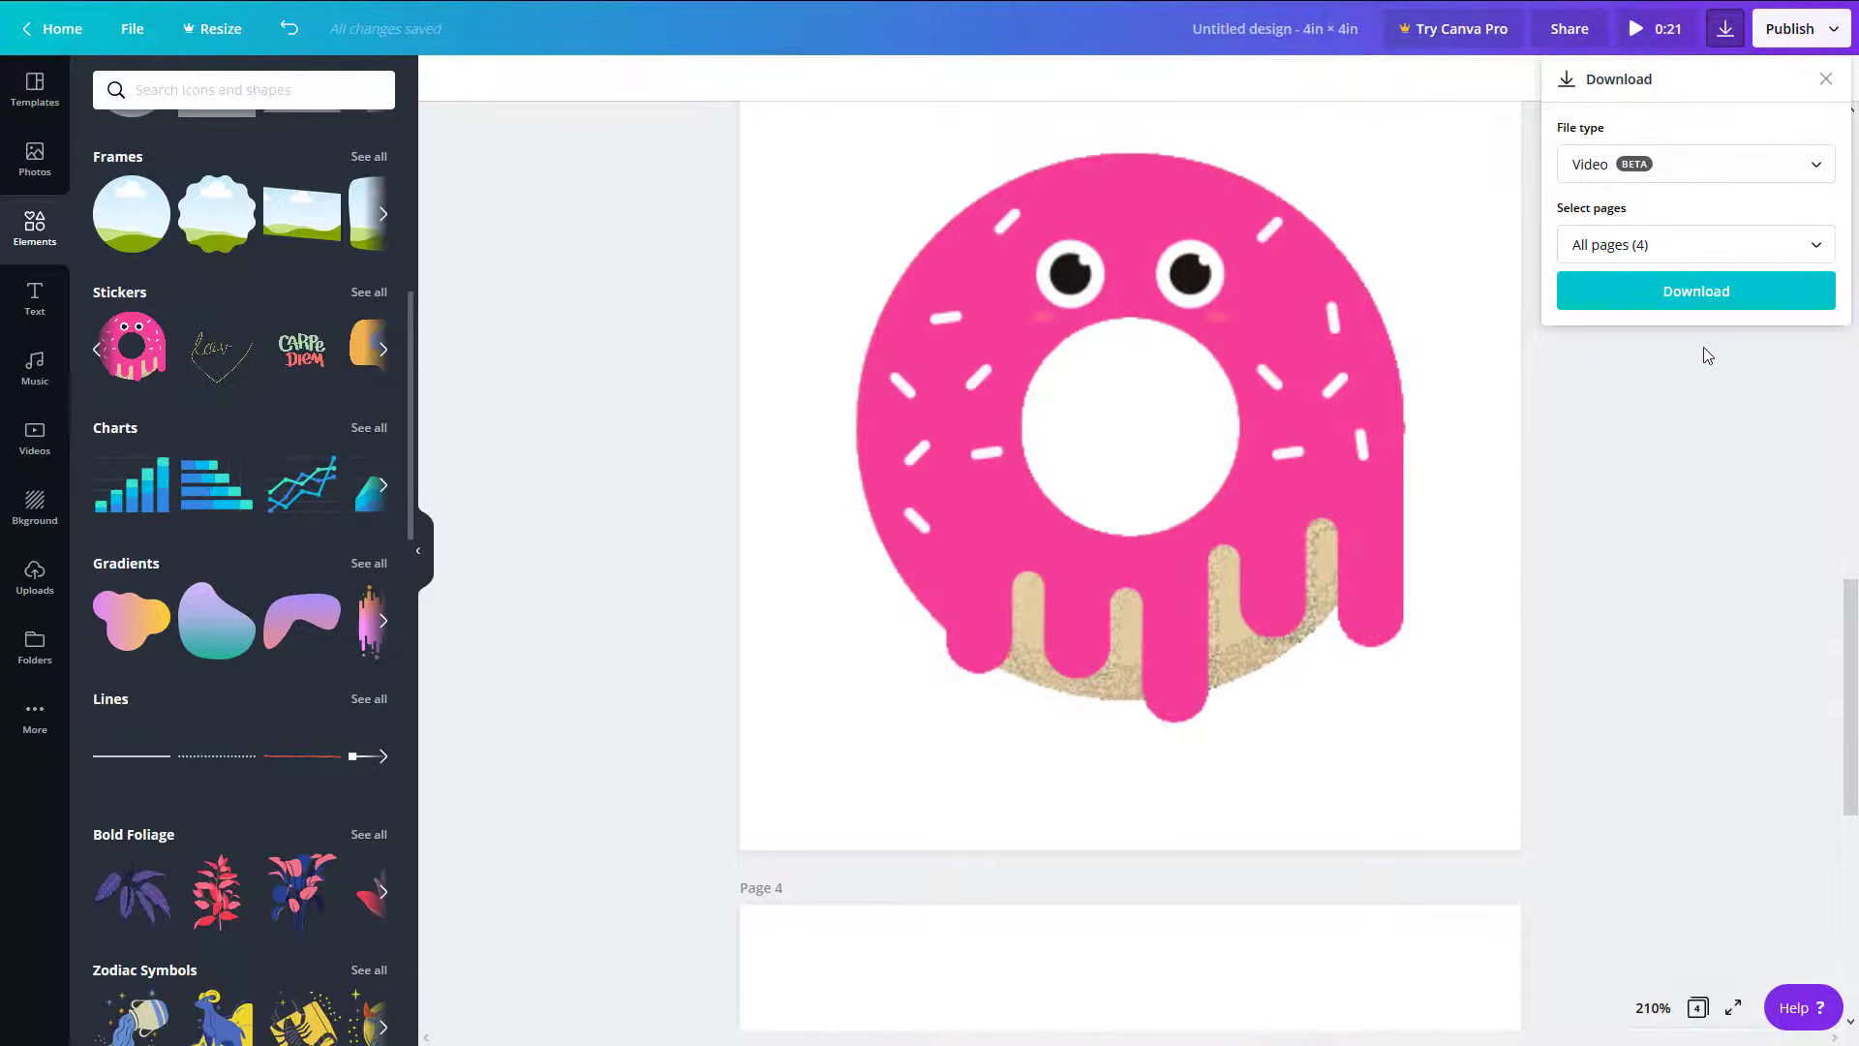
{"action": "left_click", "coordinate": [1667, 294]}
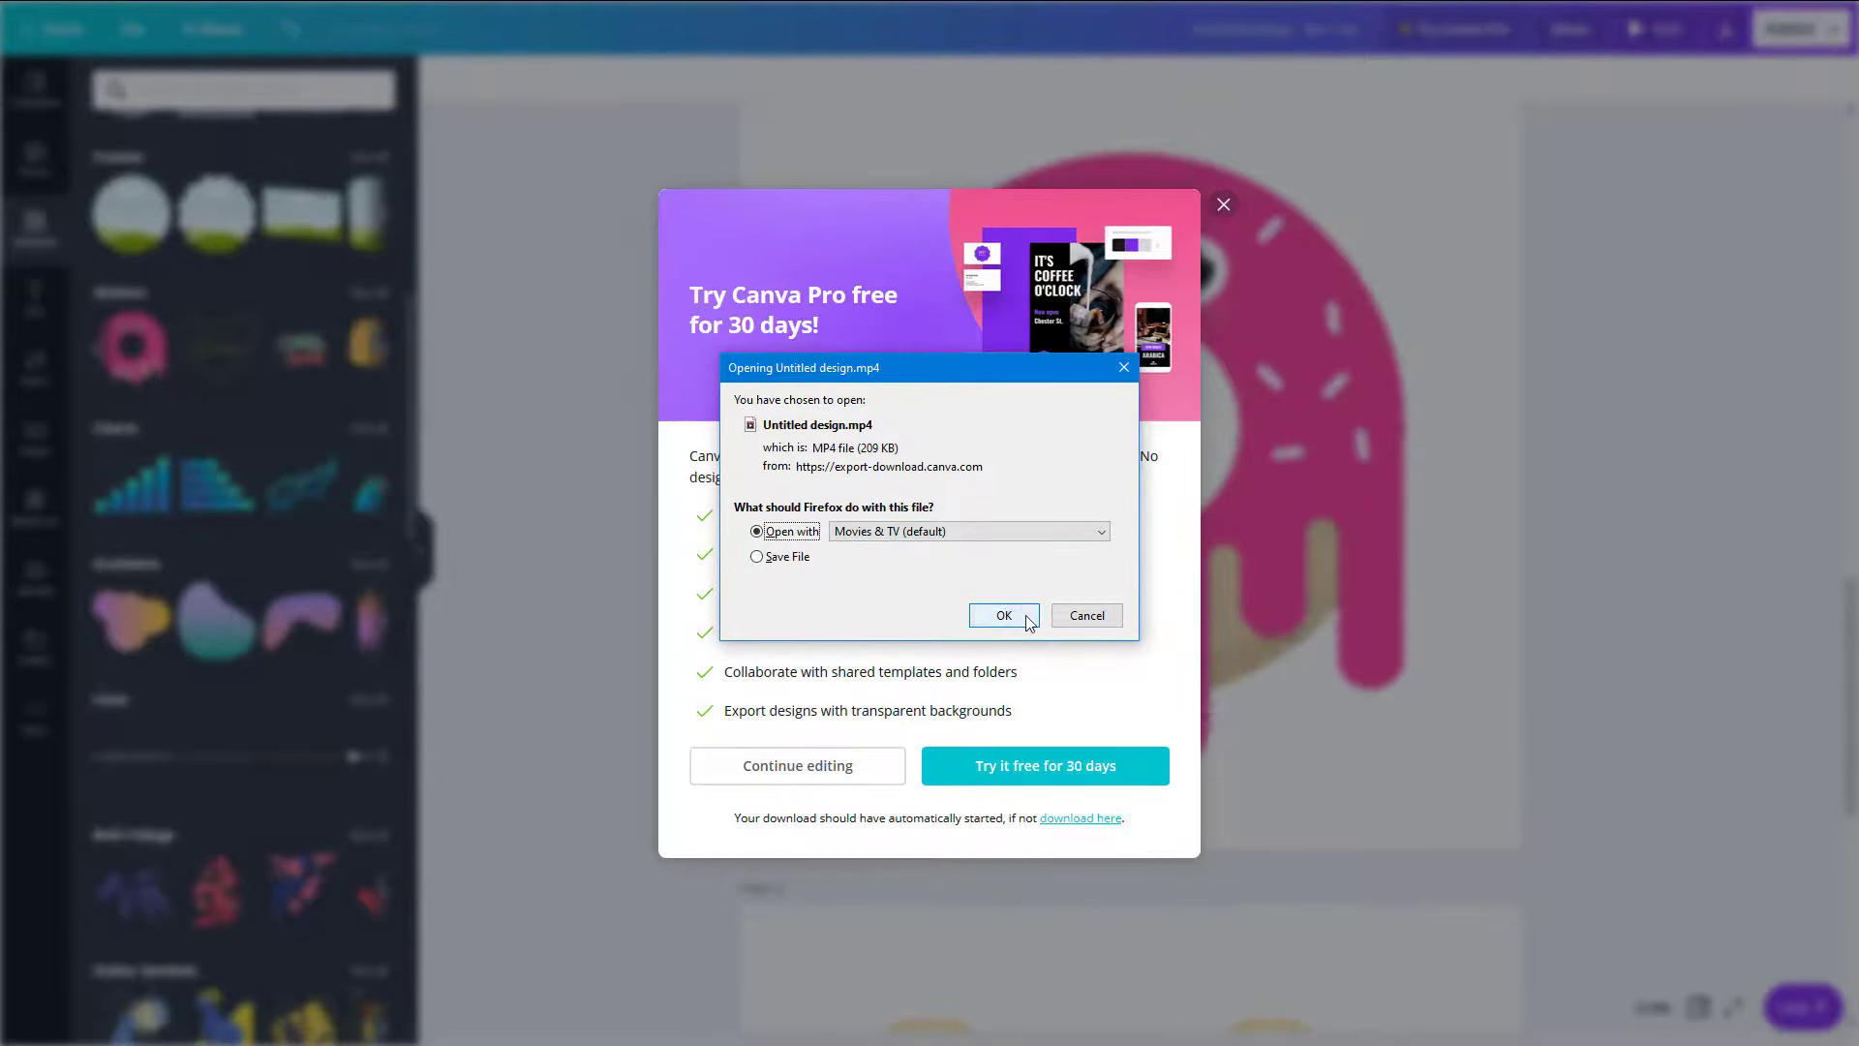
{"action": "left_click", "coordinate": [991, 622]}
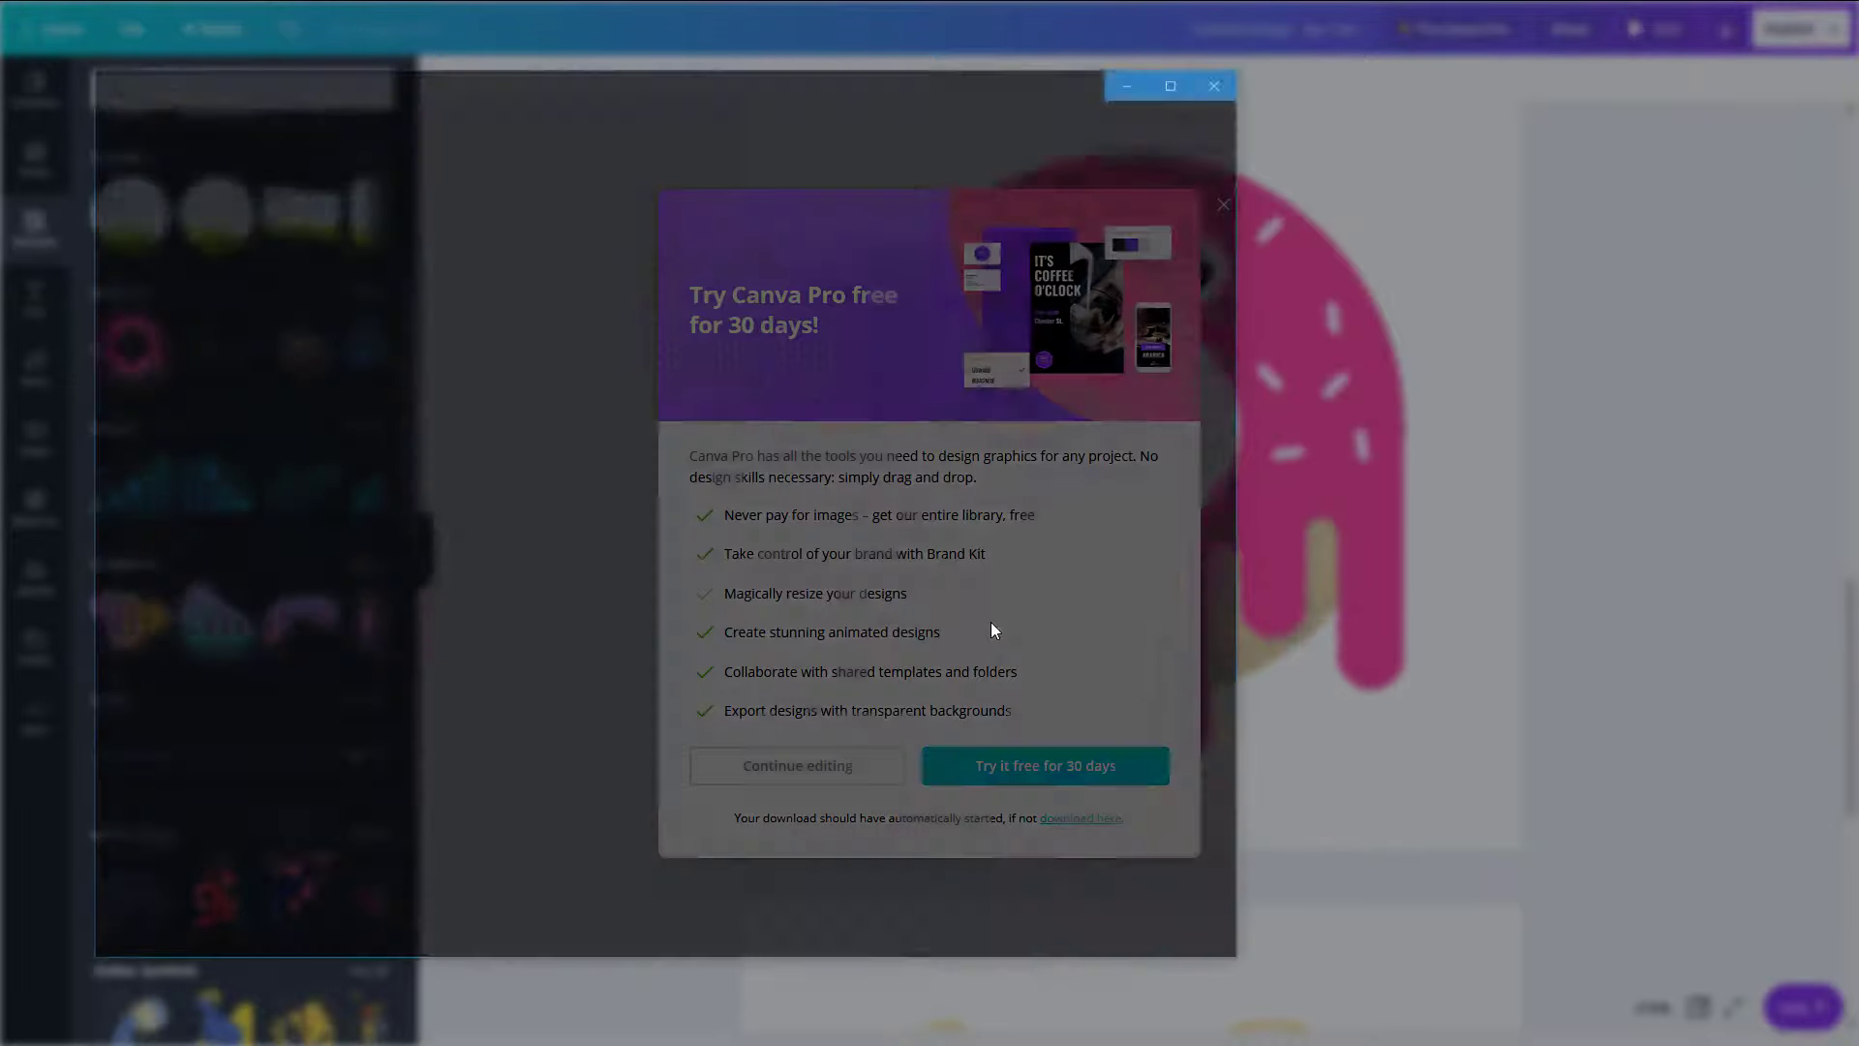